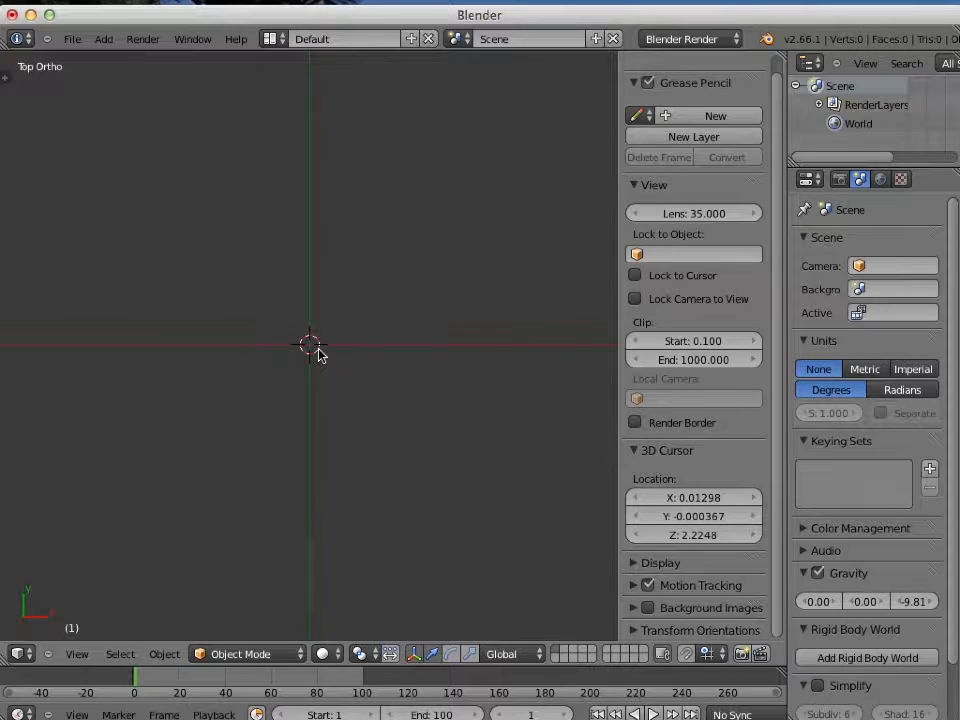
# Add a NURBS circle curve at the 3D cursor and scale it up to about 15.38 units across
pyautogui.hotkey('shift', 'a')
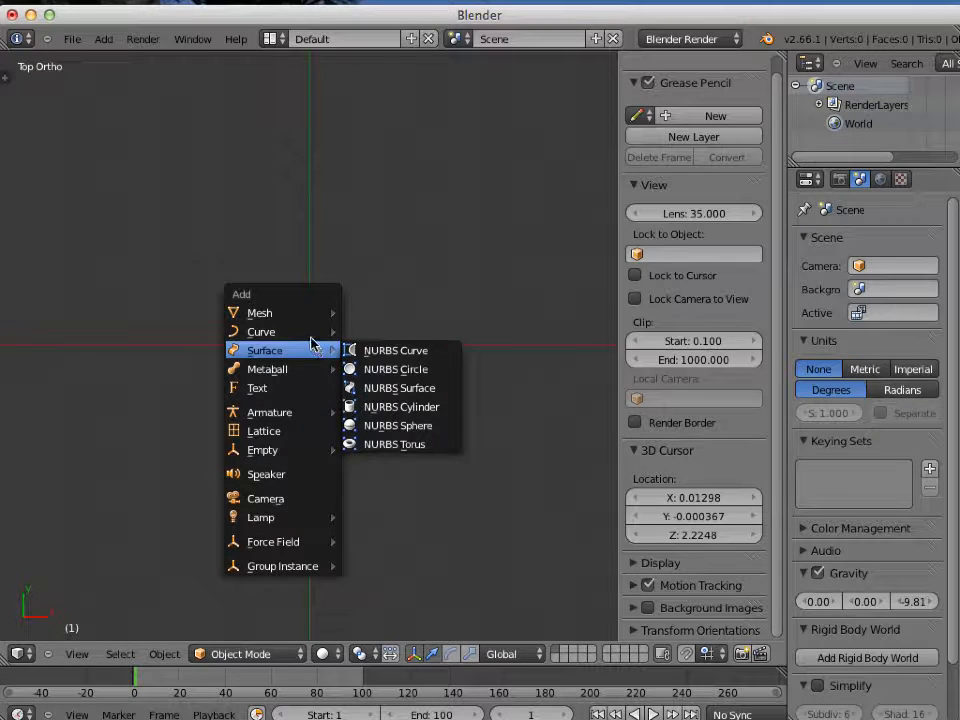
pyautogui.moveTo(310, 336)
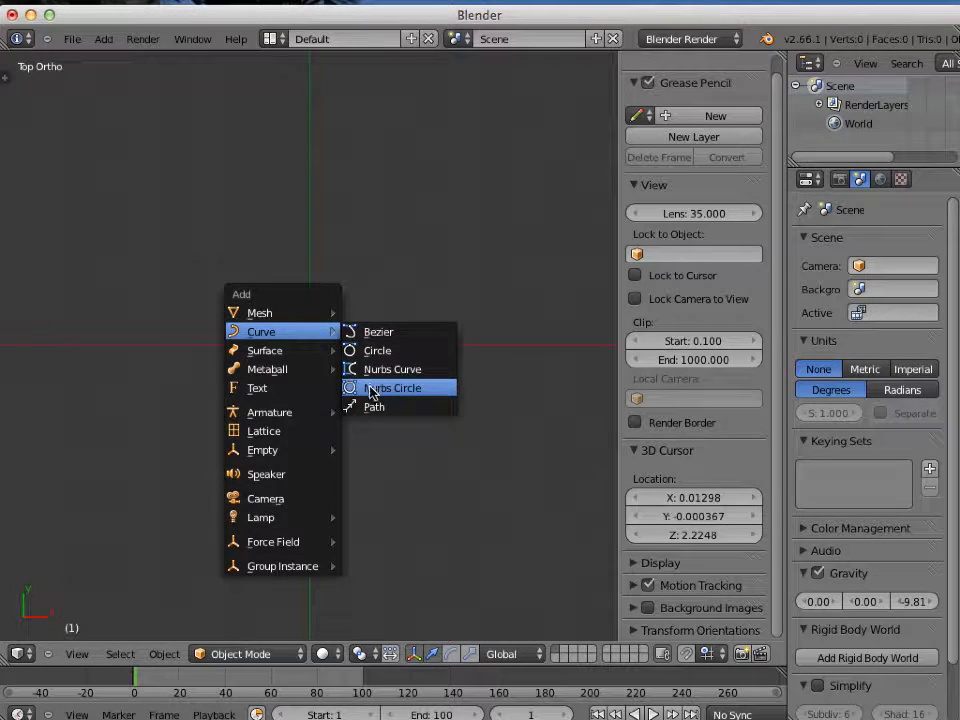
pyautogui.click(371, 397)
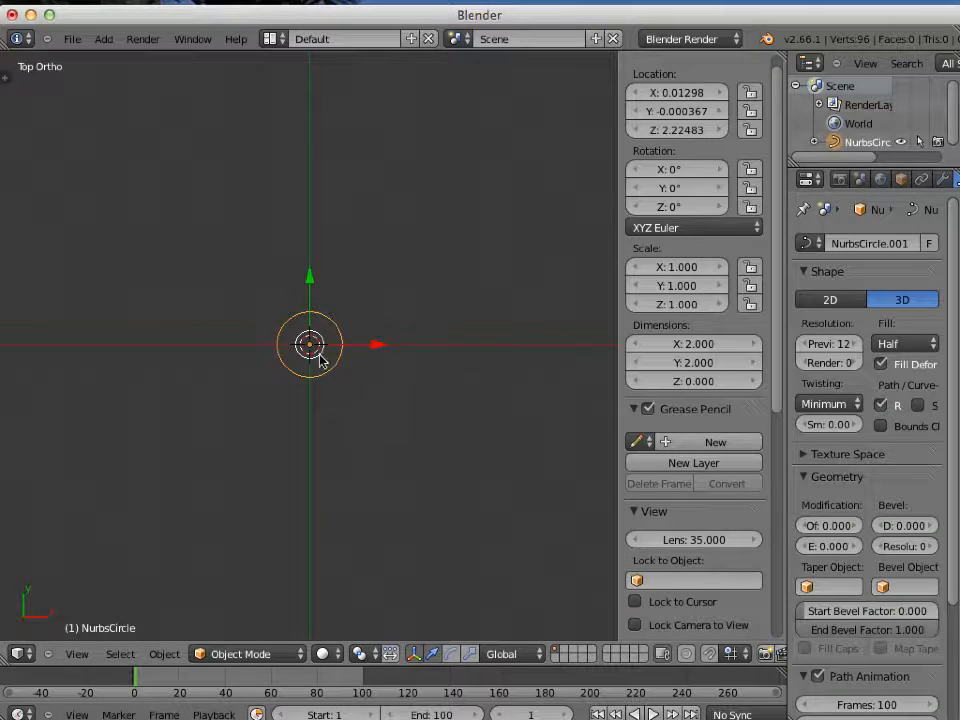
pyautogui.press('s')
pyautogui.click(403, 462)
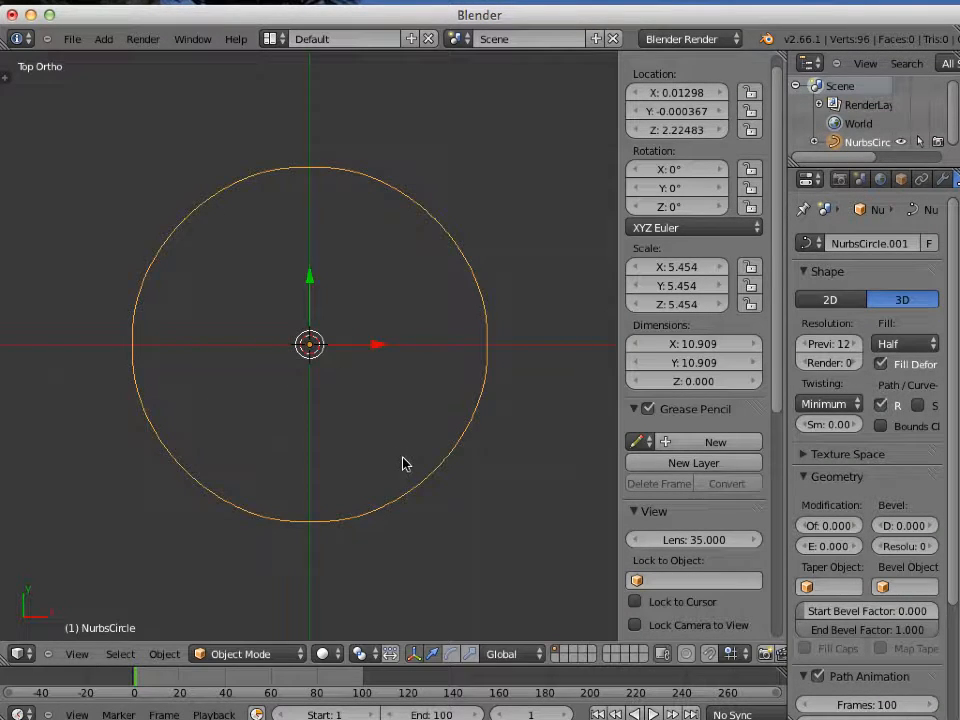
pyautogui.press('s')
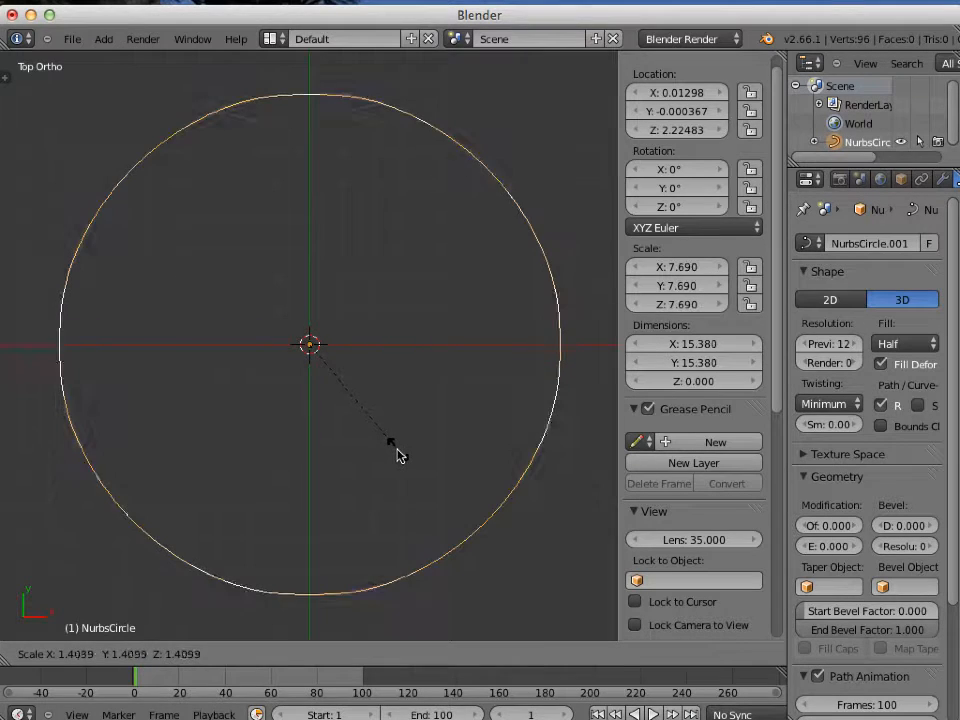
pyautogui.click(396, 453)
pyautogui.scroll(-2, 393, 451)
pyautogui.scroll(-1, 393, 452)
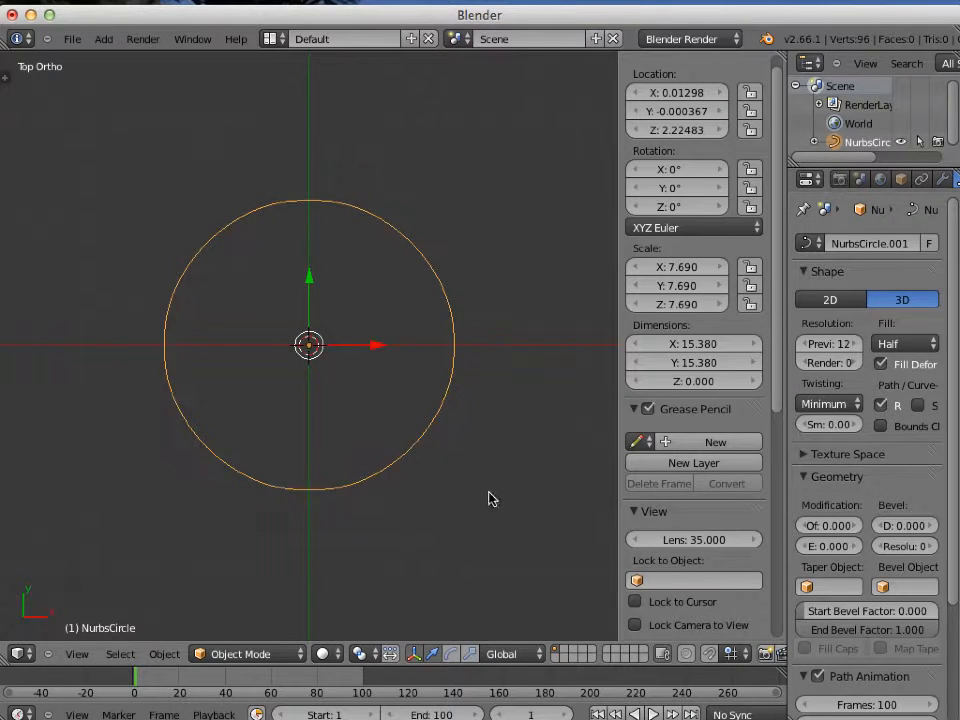
# Rename the circle curve object as NurbsPath
pyautogui.scroll(-6, 640, 553)
pyautogui.scroll(-3, 647, 555)
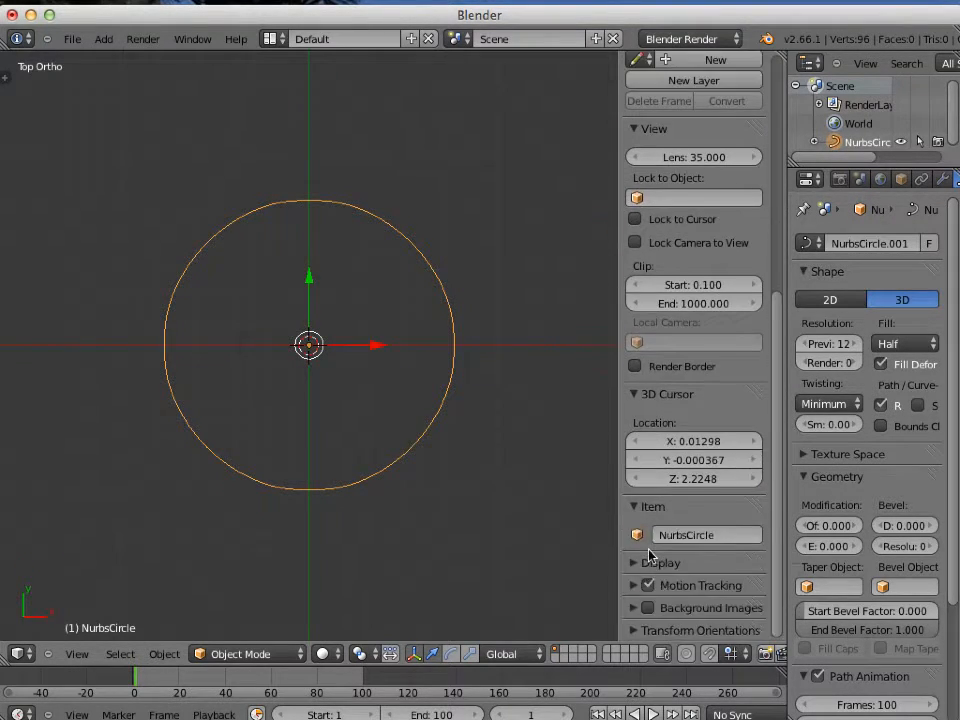
pyautogui.click(720, 534)
pyautogui.press('End')
pyautogui.press('BackSpace')
pyautogui.press('BackSpace')
pyautogui.press('BackSpace')
pyautogui.press('BackSpace')
pyautogui.press('BackSpace')
pyautogui.press('BackSpace')
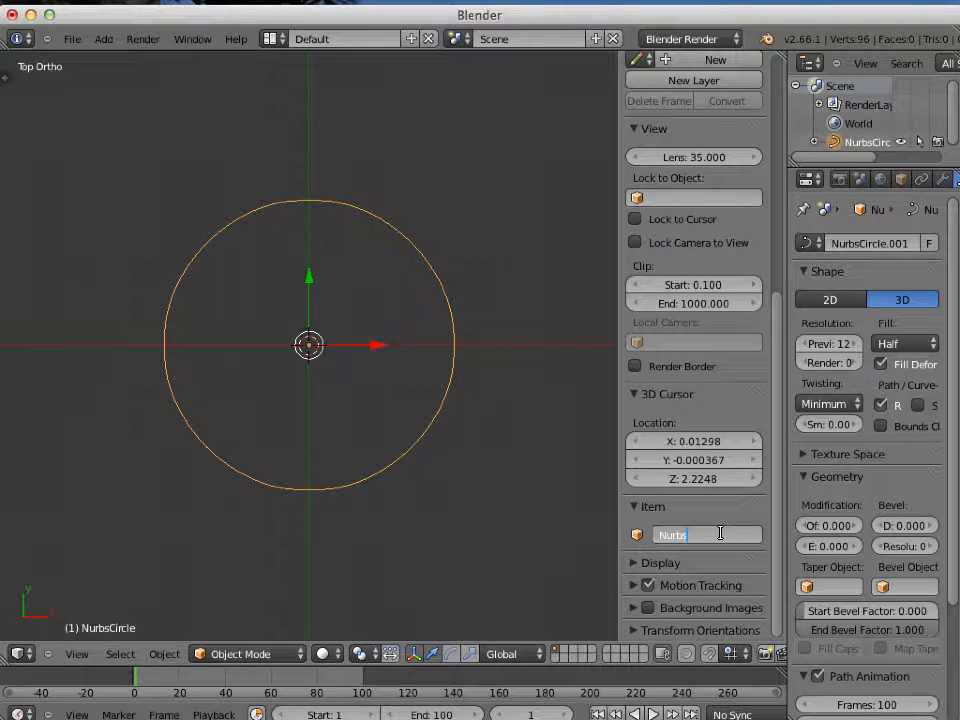
pyautogui.write('Path')
pyautogui.press('Return')
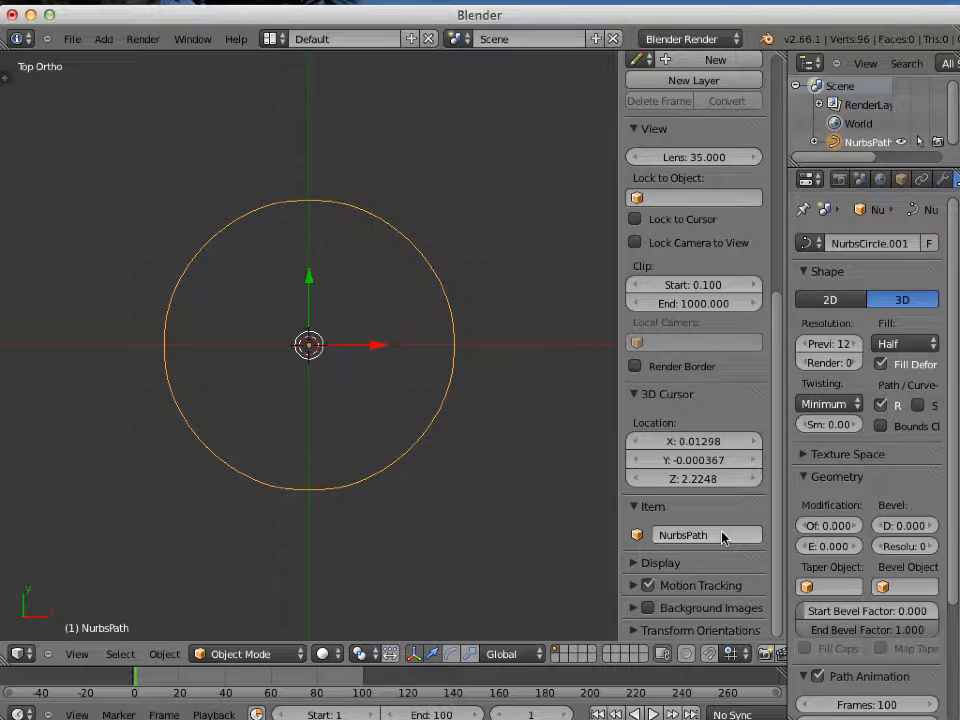
# Enter Edit Mode on the path curve and move its top middle control point about 7 units up along Y
pyautogui.press('Tab')
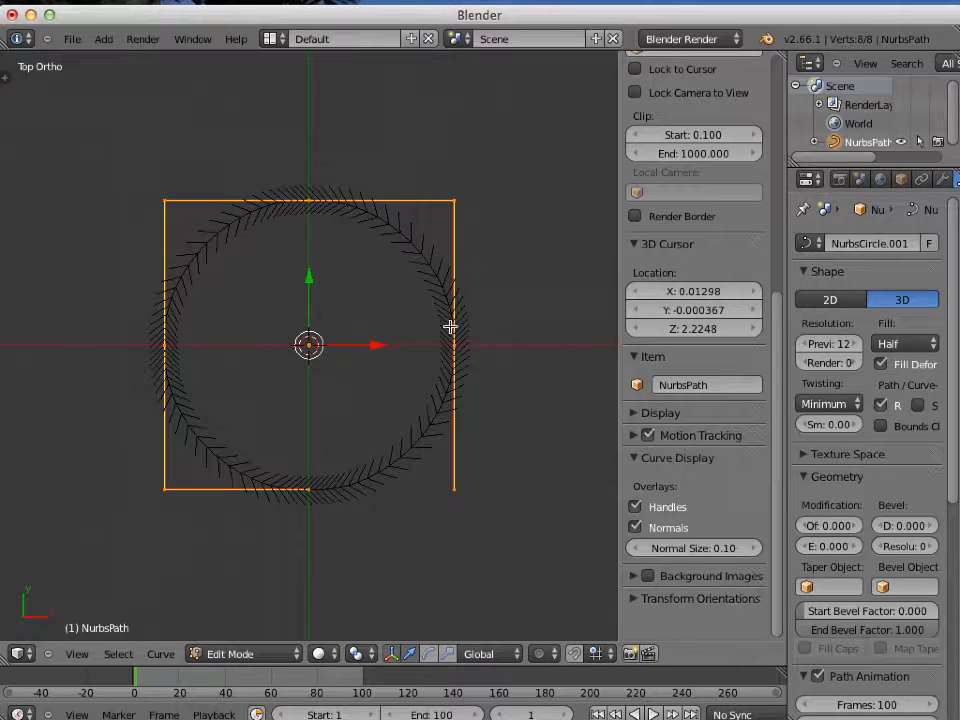
pyautogui.rightClick(311, 203)
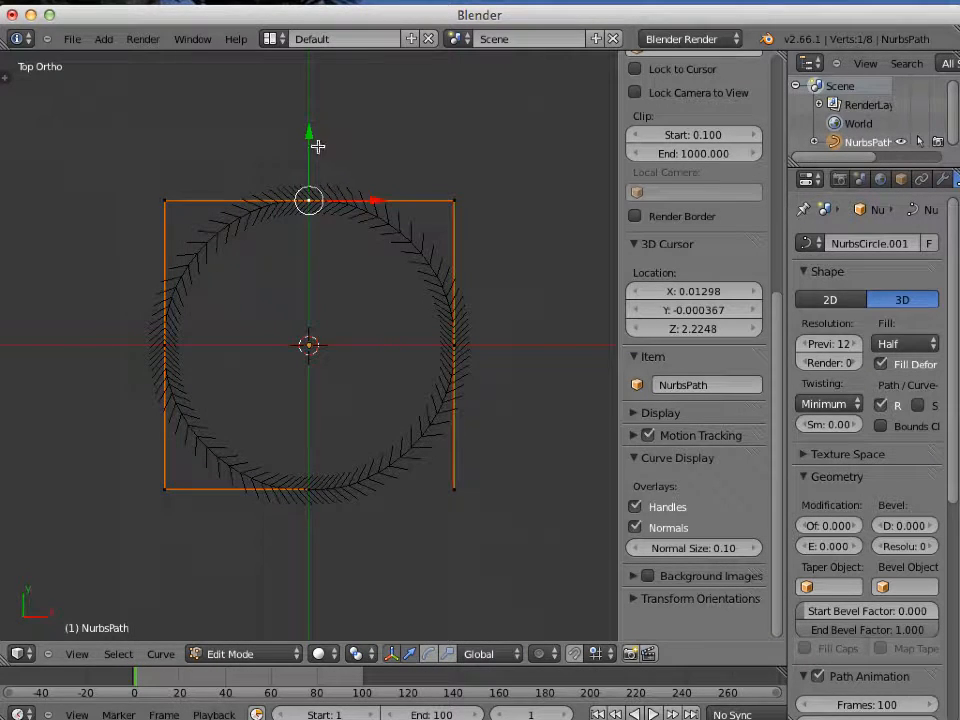
pyautogui.press('g')
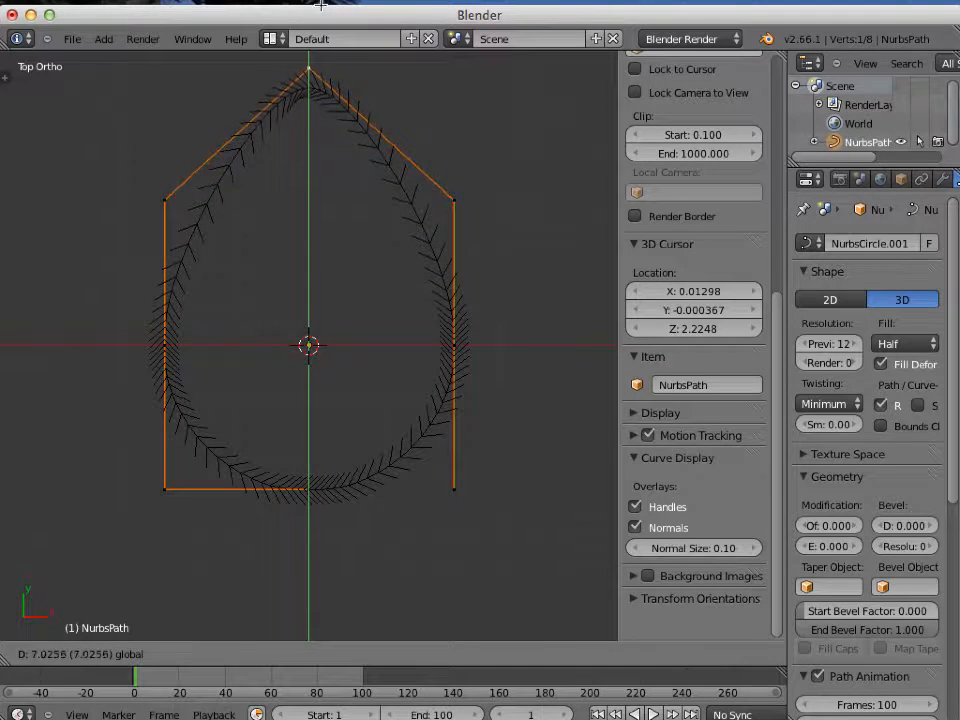
pyautogui.click(323, 6)
pyautogui.scroll(-2, 430, 375)
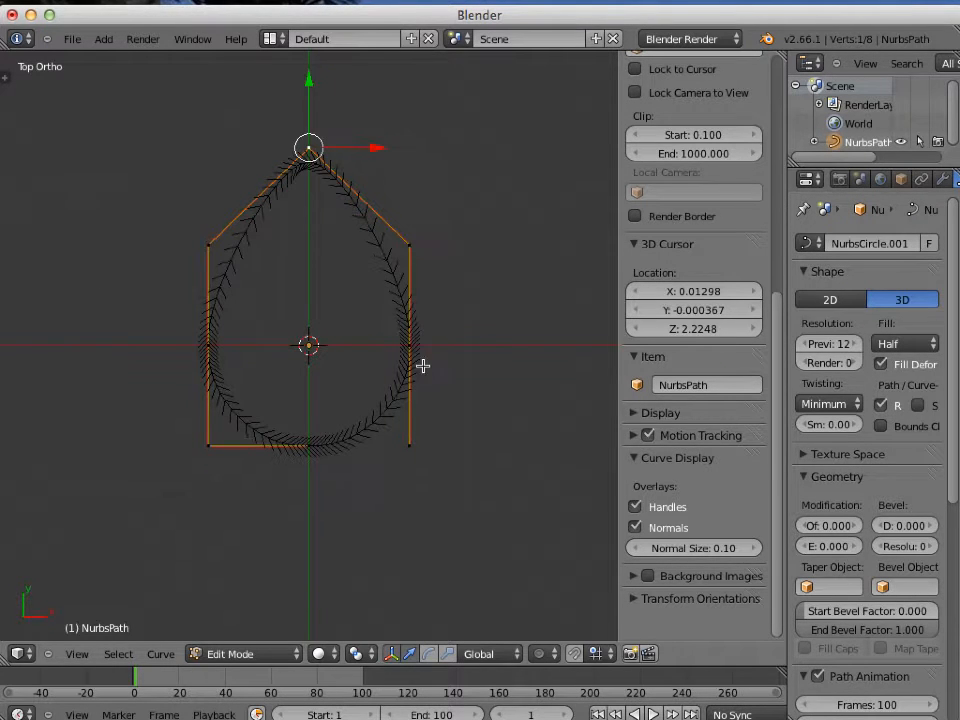
# Scale the two control points on the X axis inward to about a third of their spacing, forming a waist
pyautogui.rightClick(411, 348)
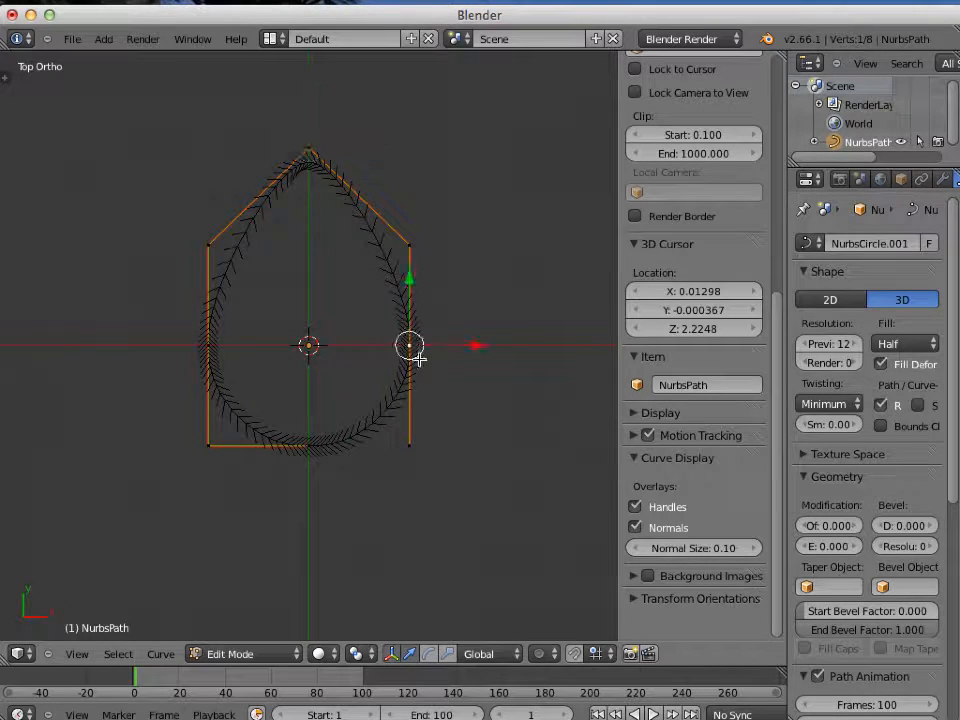
pyautogui.keyDown('shift'); pyautogui.rightClick(207, 345); pyautogui.keyUp('shift')
pyautogui.press('s')
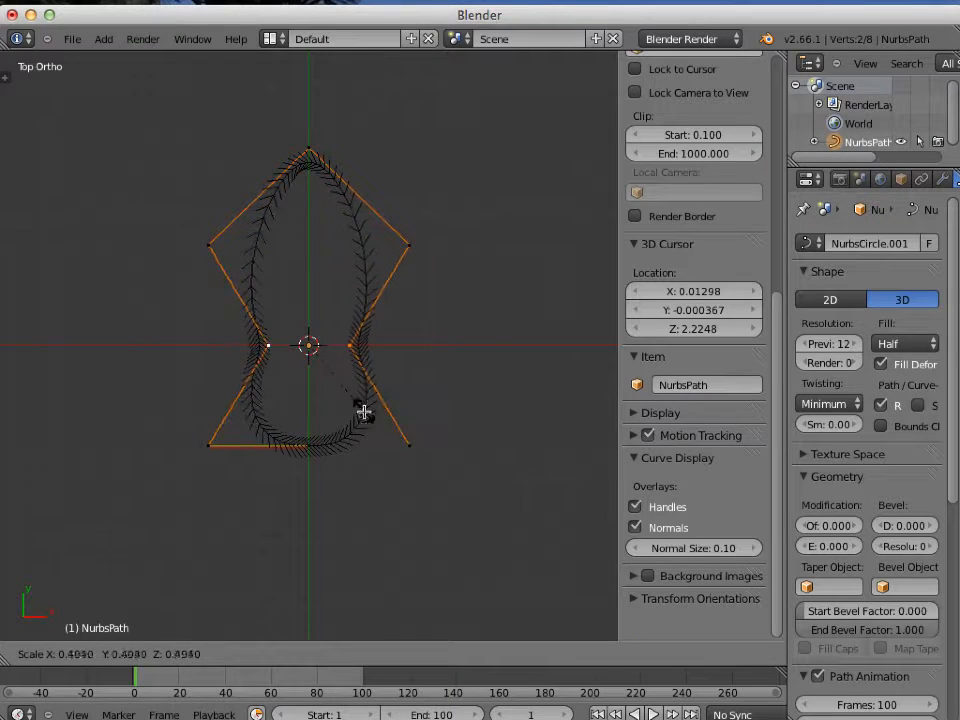
pyautogui.click(354, 403)
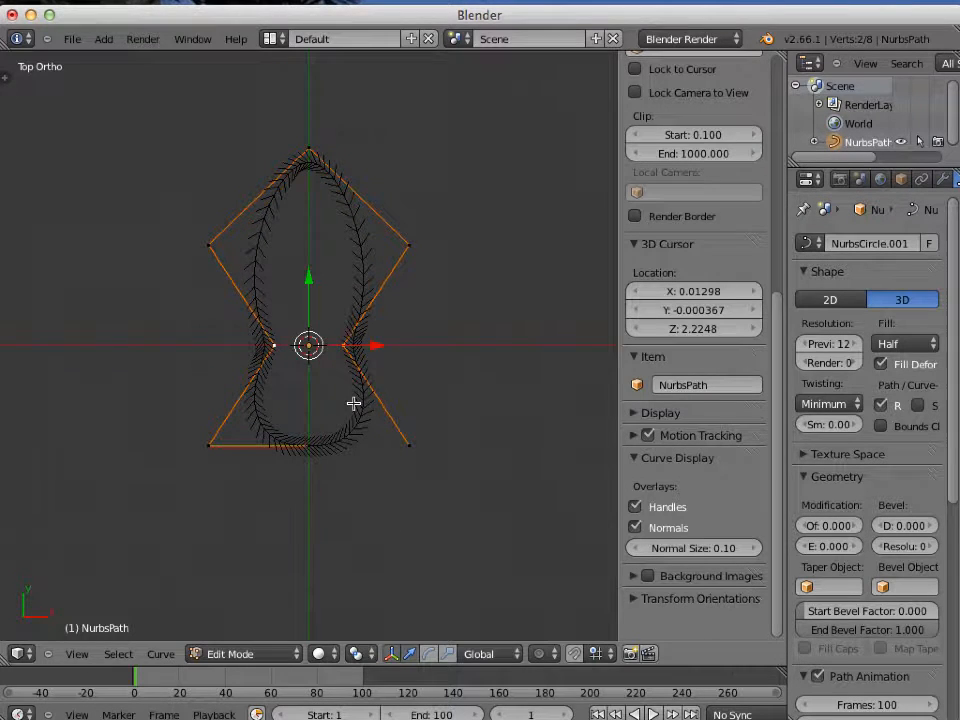
# Scale the two upper side control points outward to about double their spacing, widening the path's upper part
pyautogui.rightClick(208, 245)
pyautogui.keyDown('shift'); pyautogui.rightClick(409, 245); pyautogui.keyUp('shift')
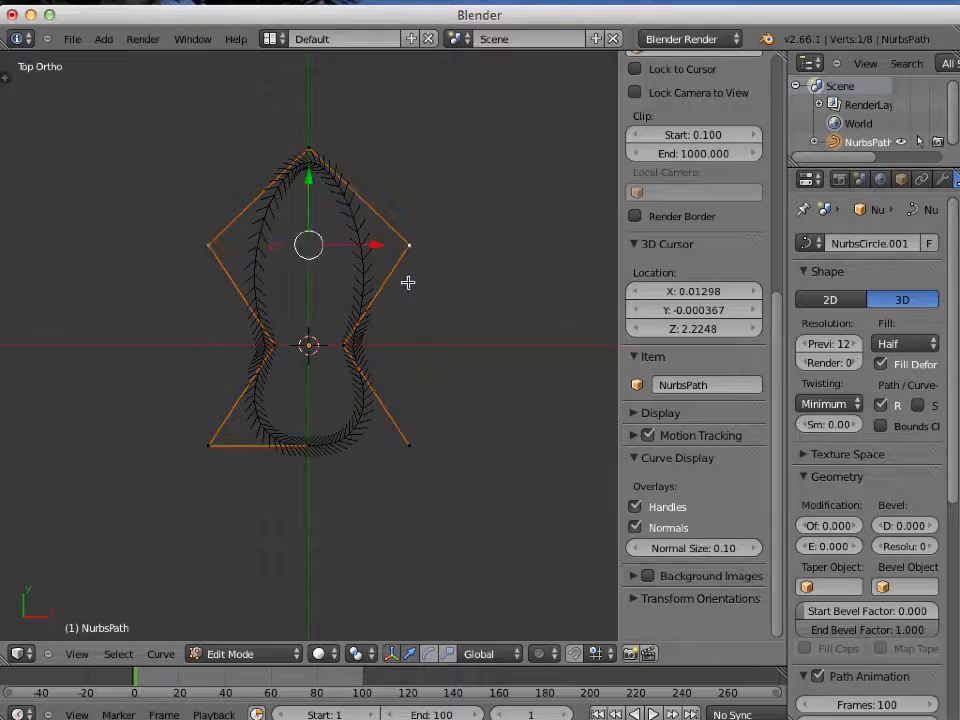
pyautogui.press('s')
pyautogui.click(420, 378)
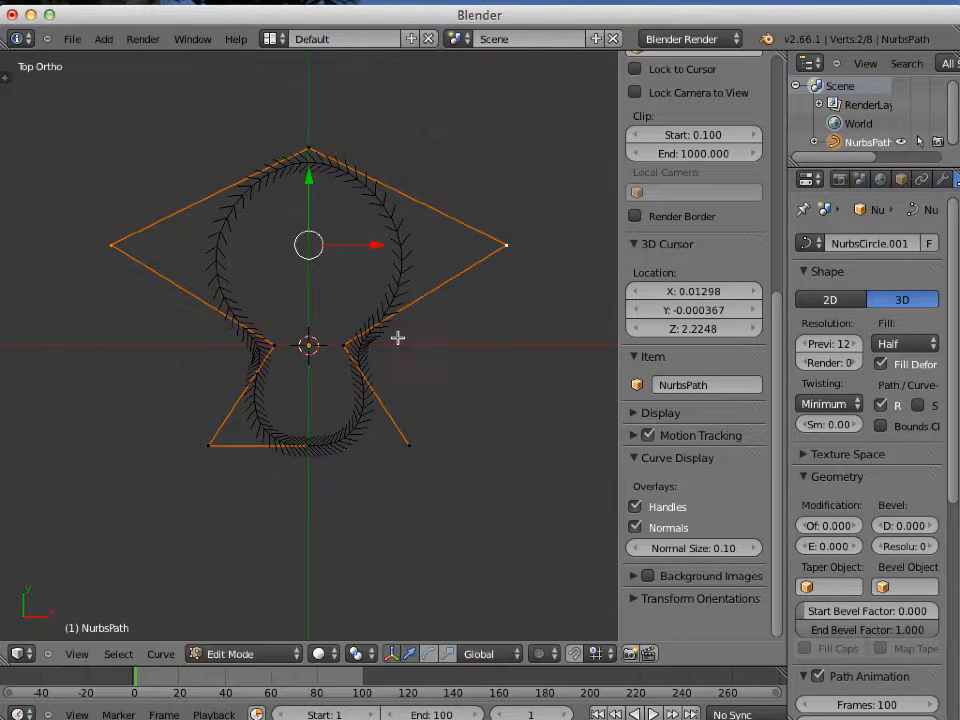
# Raise the path's top control point further along Y and return to Object Mode
pyautogui.rightClick(309, 150)
pyautogui.moveTo(310, 79); pyautogui.dragTo(310, 45)
pyautogui.press('Tab')
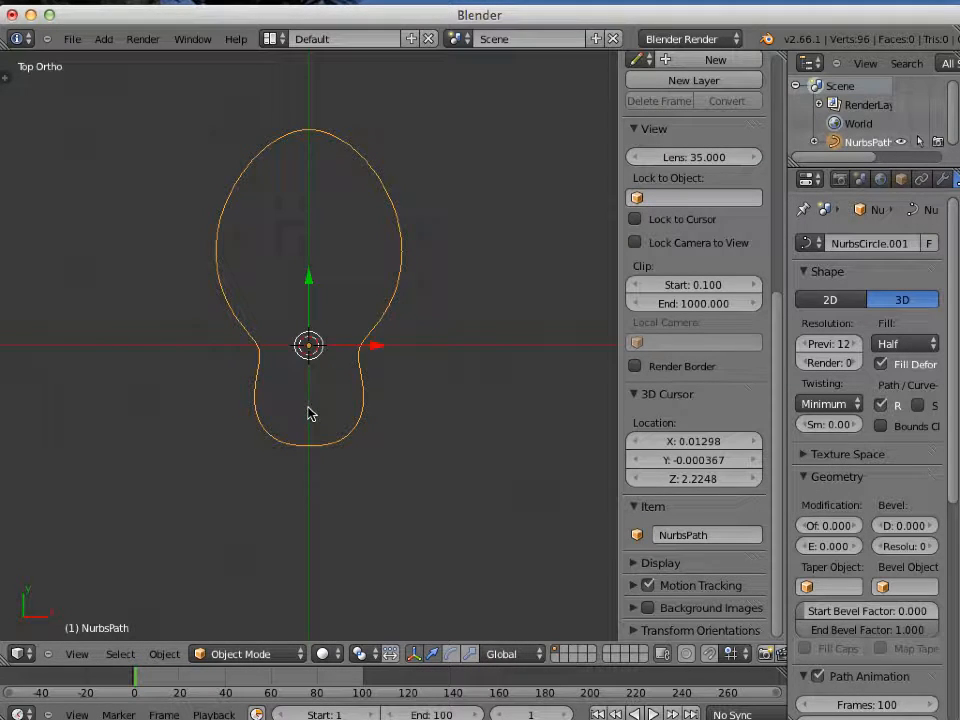
# Add a NURBS surface circle at the 3D cursor and scale it down to about 0.664
pyautogui.hotkey('shift', 'a')
pyautogui.moveTo(310, 413)
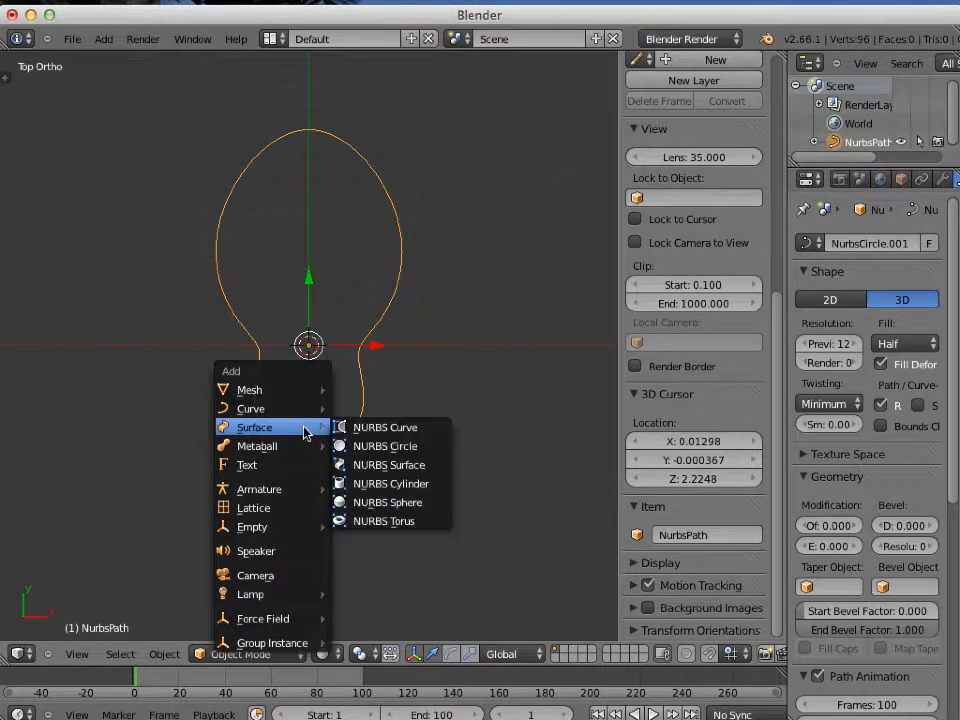
pyautogui.click(372, 447)
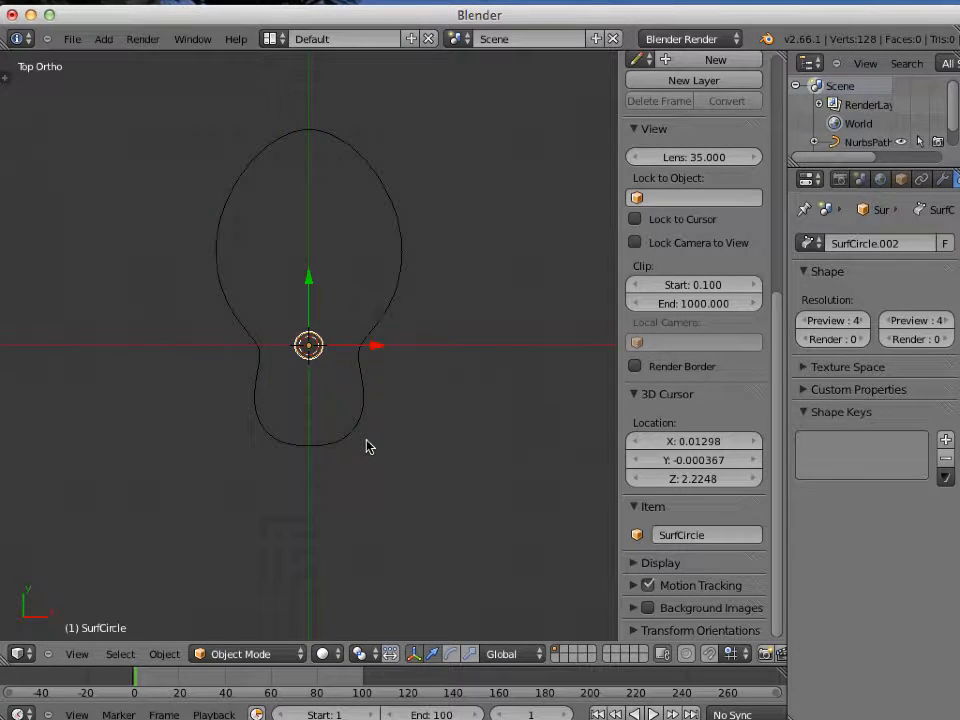
pyautogui.press('s')
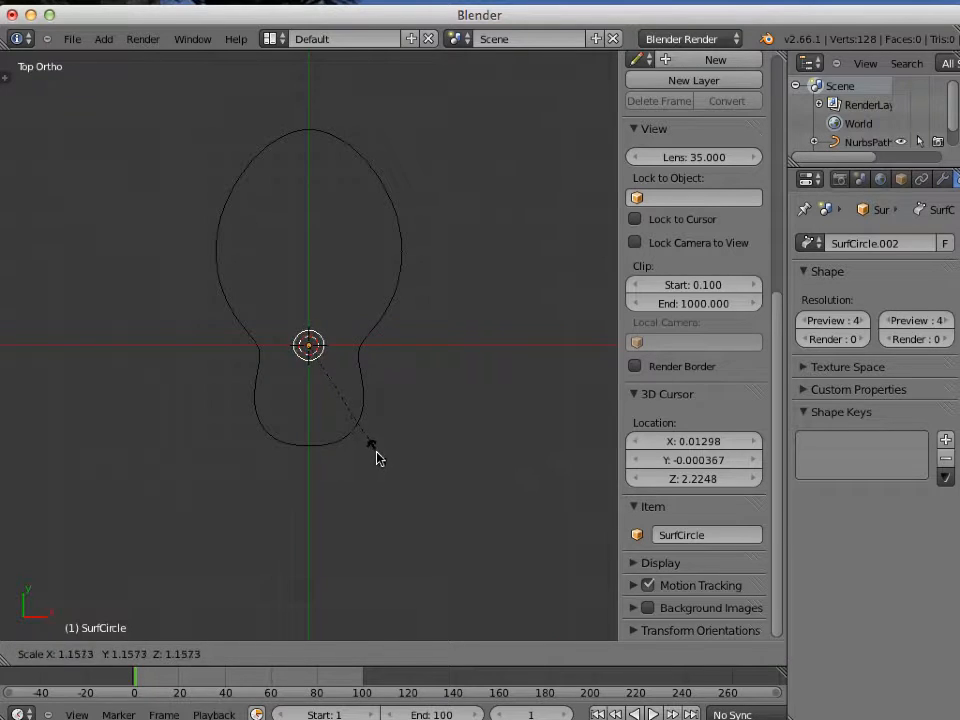
pyautogui.click(350, 412)
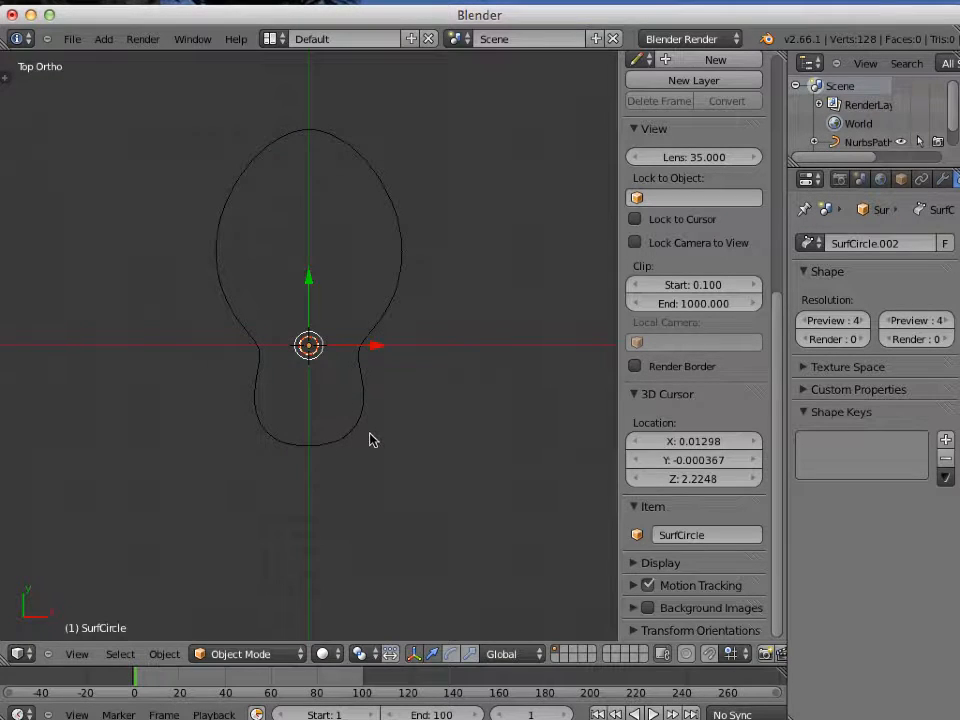
pyautogui.scroll(3, 372, 440)
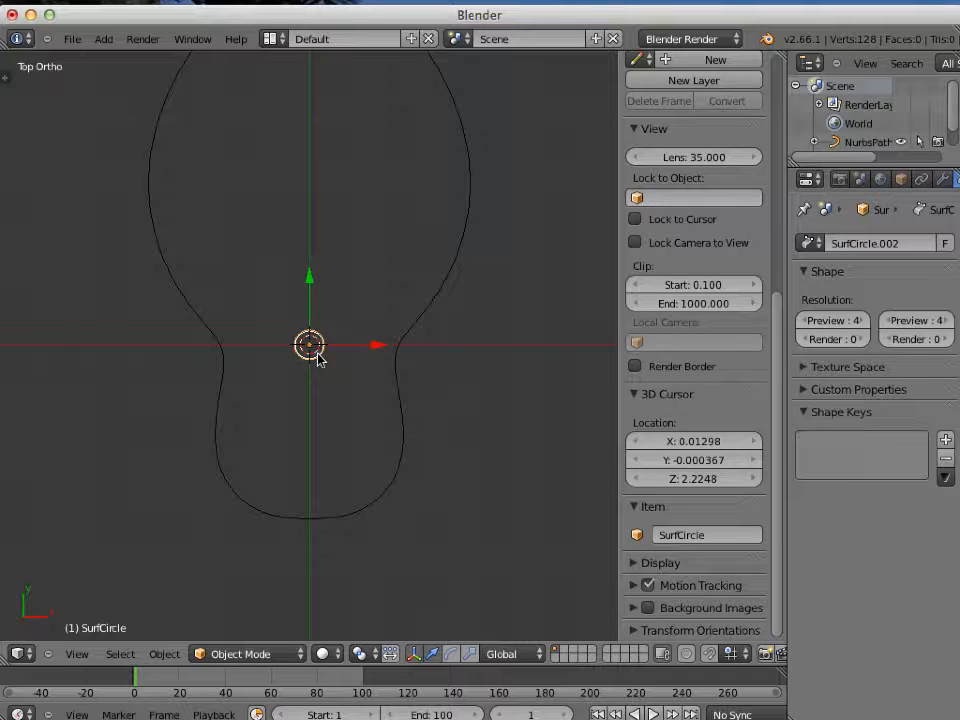
# Parent the surface circle to NurbsPath with Follow Path and clear the circle's location so it sits on the path
pyautogui.rightClick(397, 390)
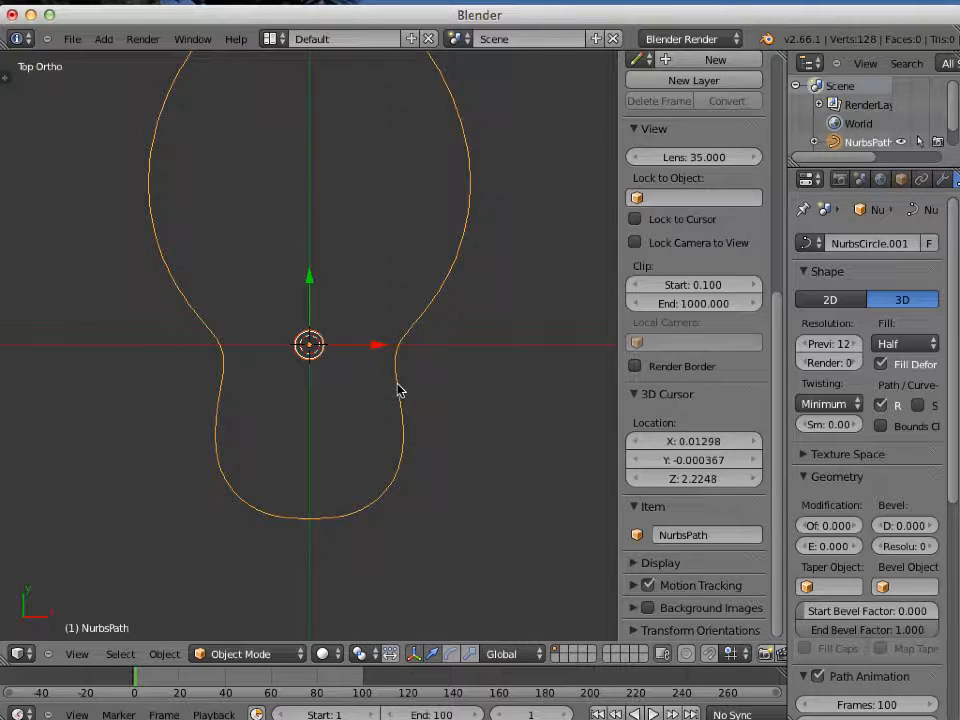
pyautogui.hotkey('ctrl', 'p')
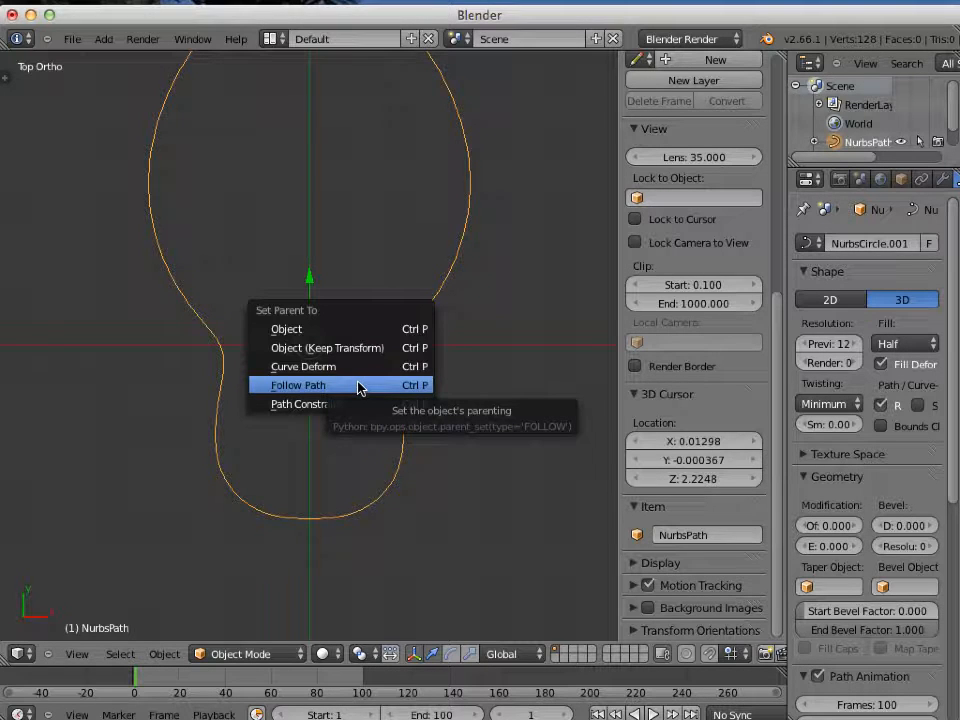
pyautogui.click(359, 386)
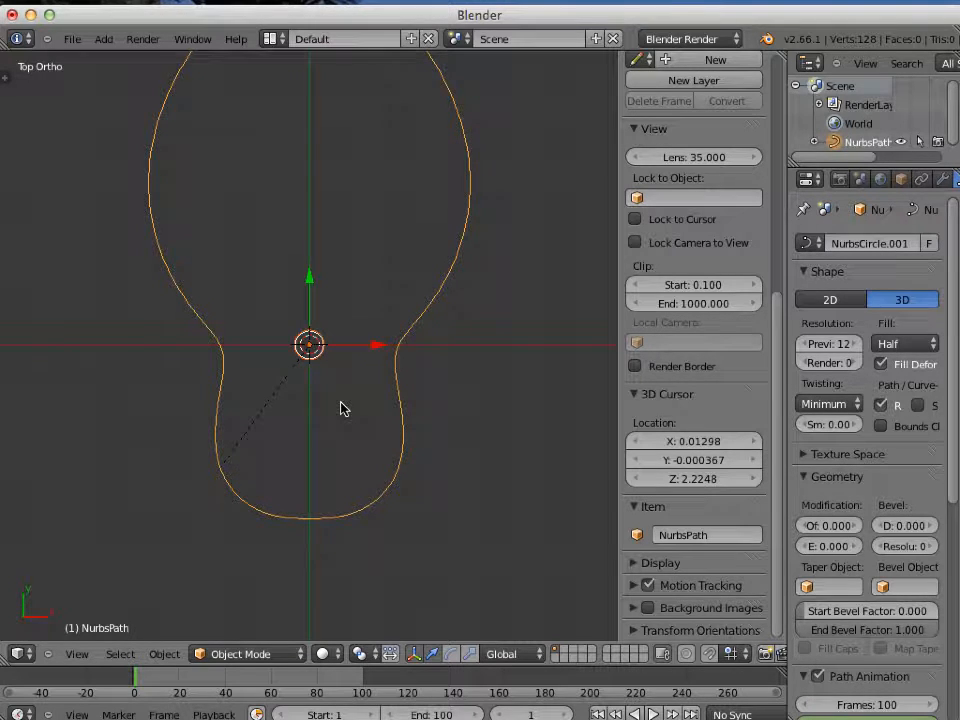
pyautogui.rightClick(320, 361)
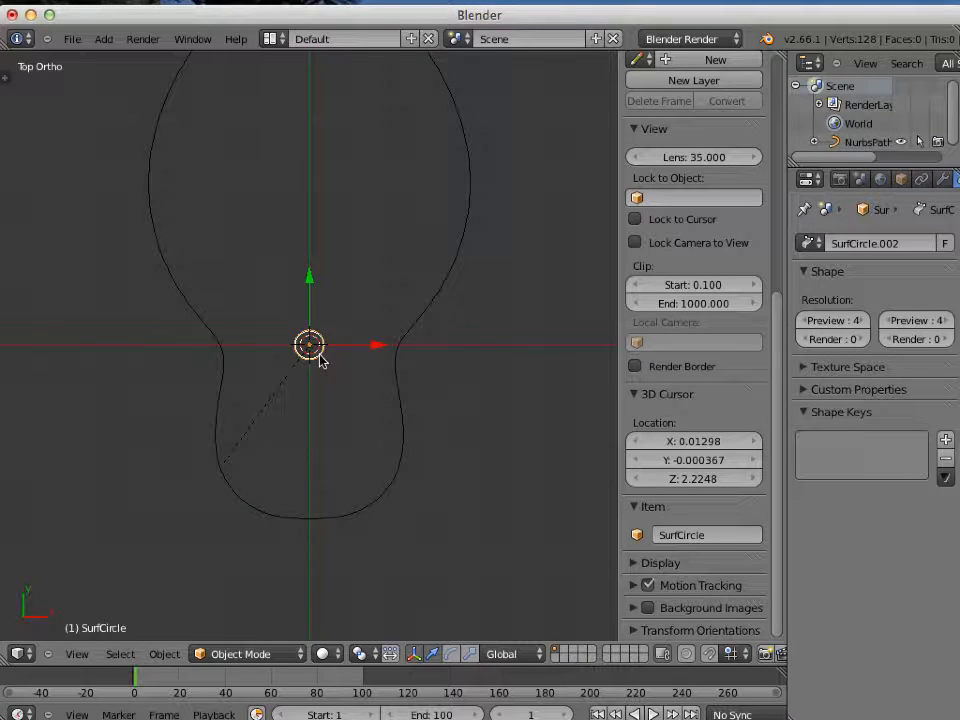
pyautogui.hotkey('alt', 'g')
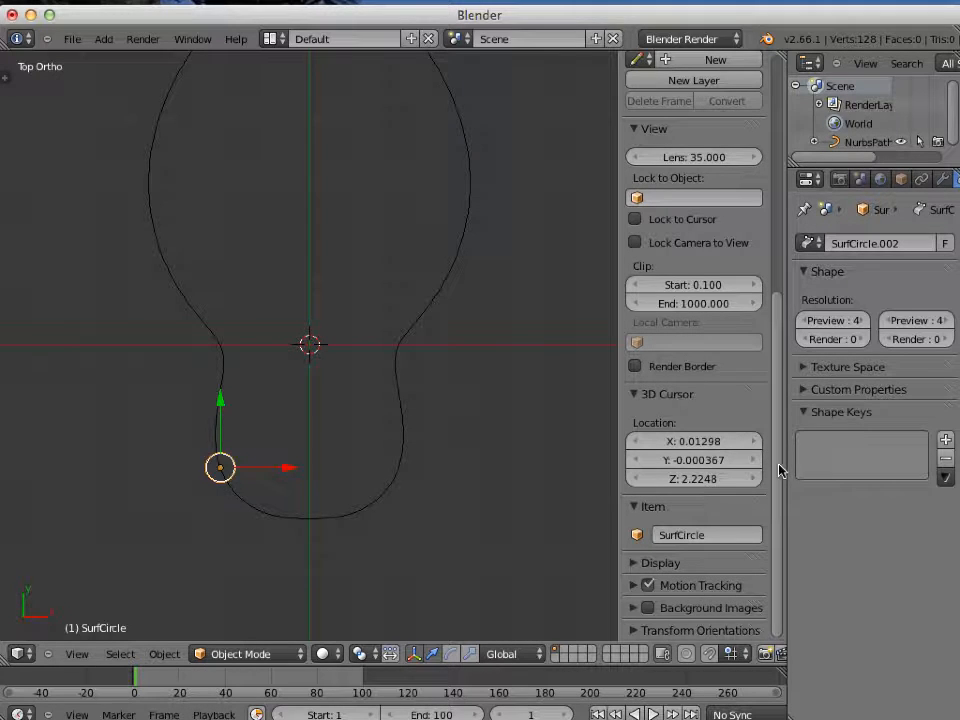
# Set the surface circle's X rotation to 90° and hide the viewport's properties sidebar
pyautogui.moveTo(780, 467); pyautogui.dragTo(782, 160)
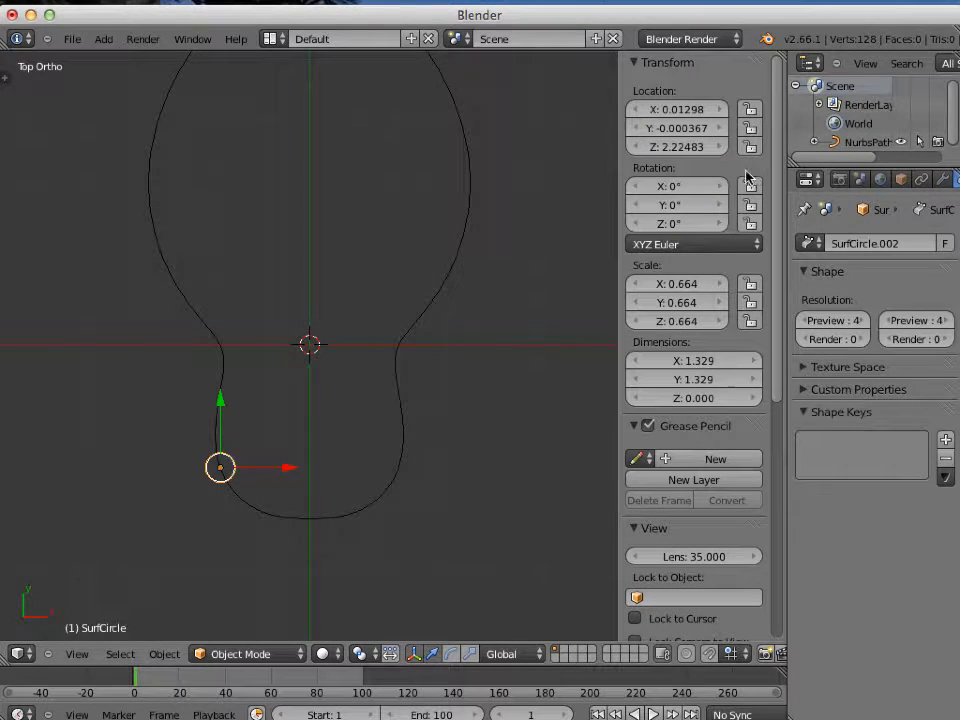
pyautogui.click(671, 189)
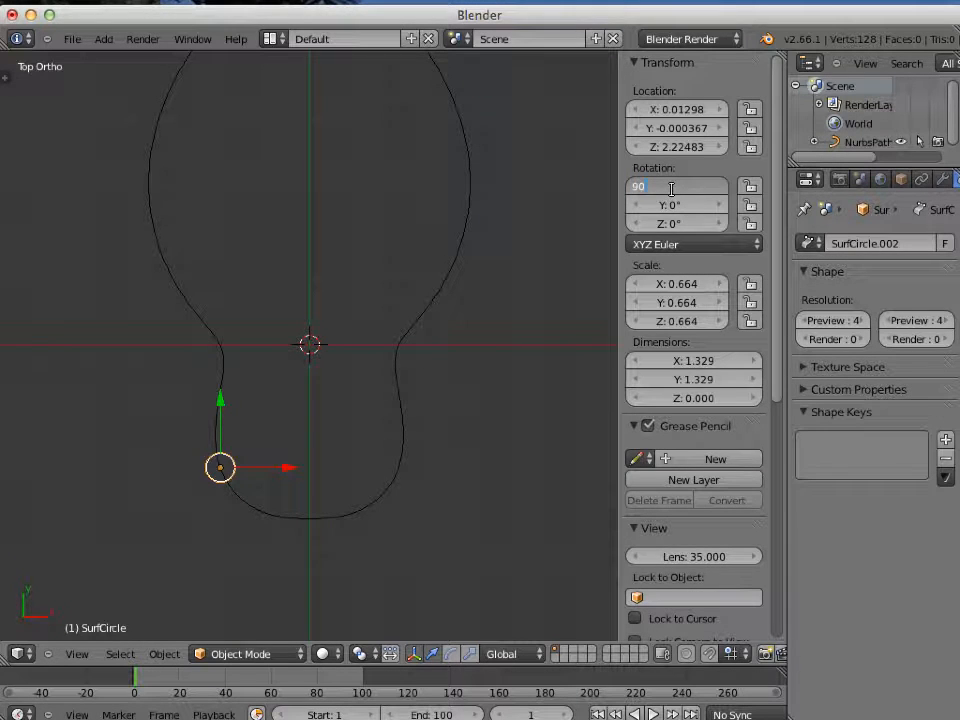
pyautogui.write('90')
pyautogui.press('Return')
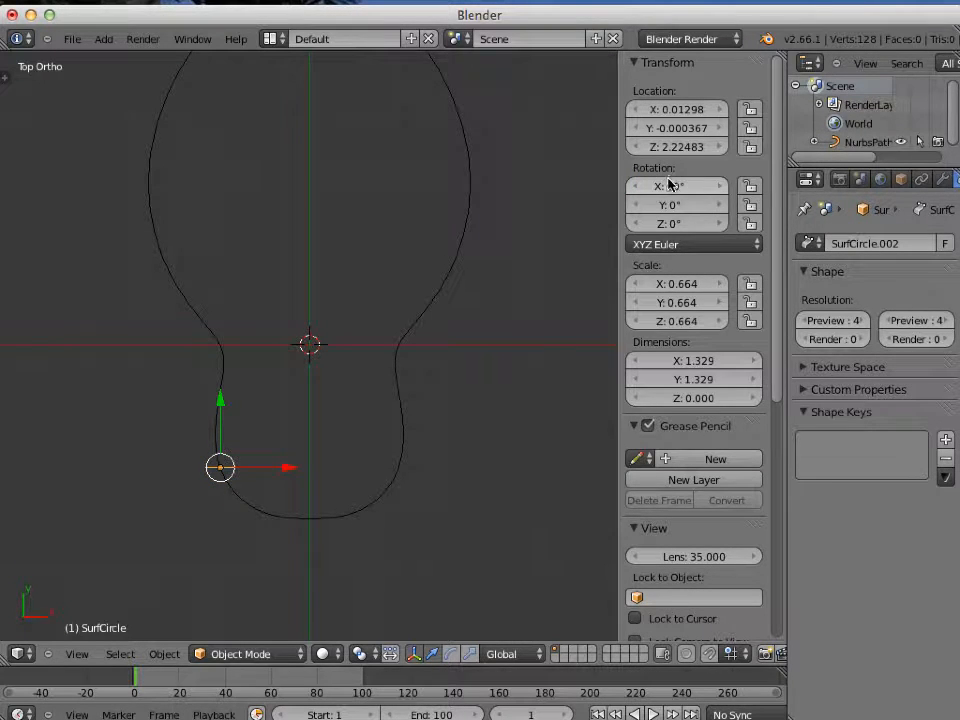
pyautogui.press('n')
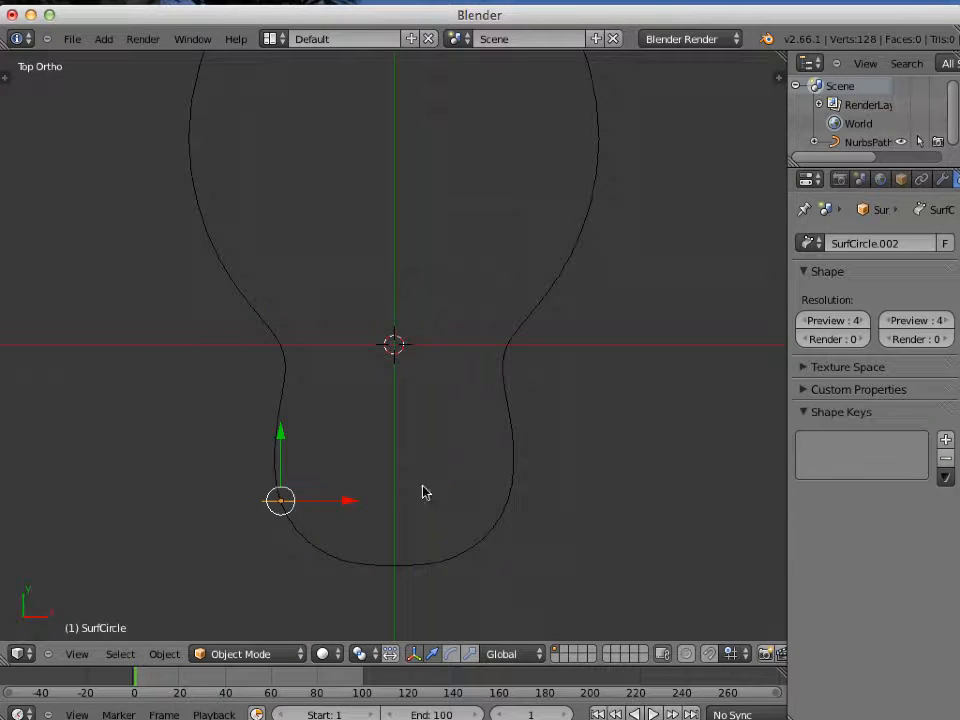
pyautogui.scroll(-3, 425, 488)
pyautogui.scroll(-1, 422, 476)
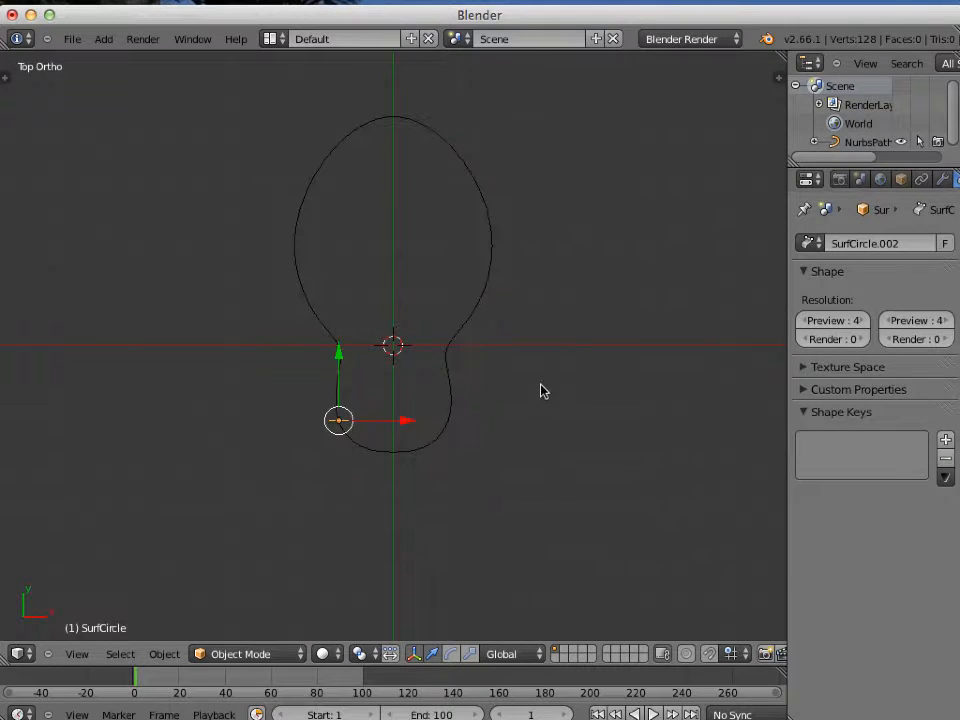
pyautogui.keyDown('shift'); pyautogui.moveTo(553, 368); pyautogui.dragTo(560, 410, button='middle'); pyautogui.keyUp('shift')
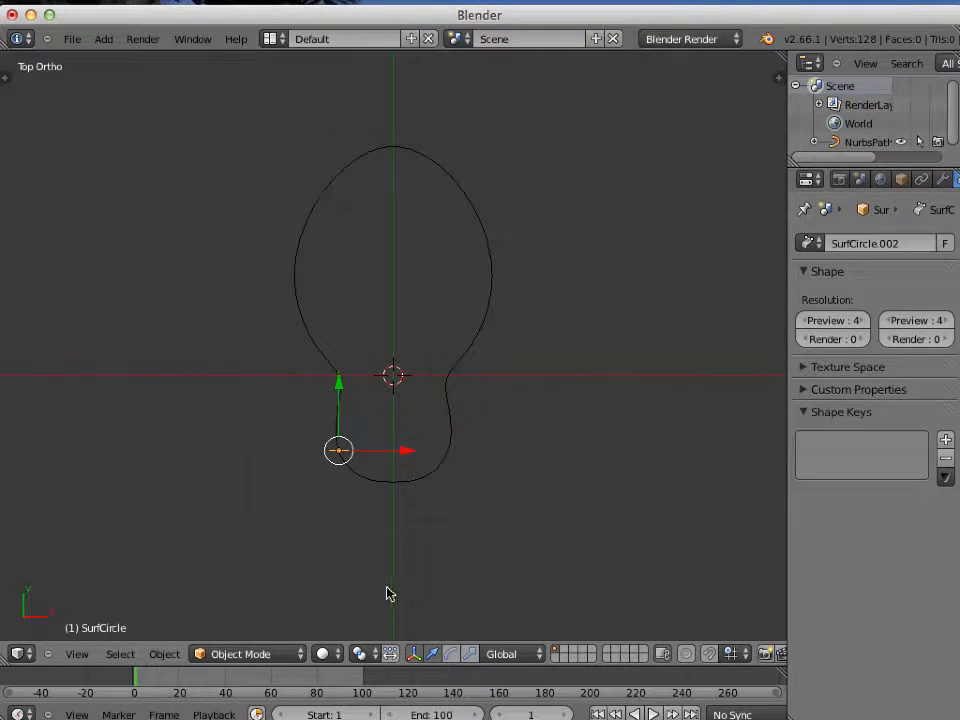
# Enter 100 as the end frame, play the circle's motion along the path, and return to the first frame
pyautogui.click(437, 712)
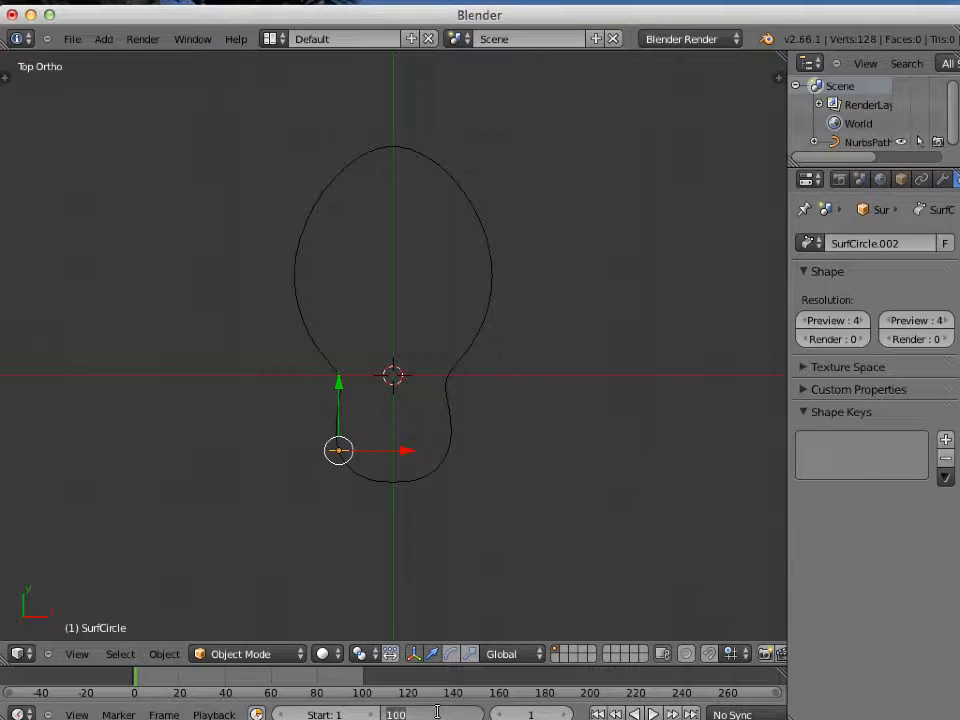
pyautogui.write('10')
pyautogui.press('Return')
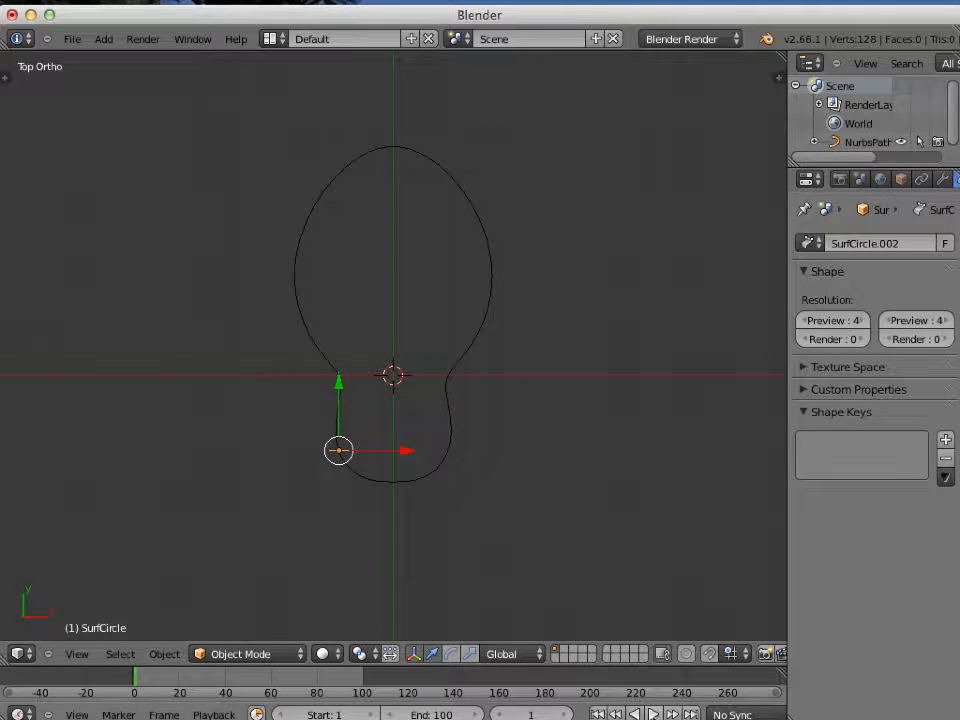
pyautogui.click(653, 714)
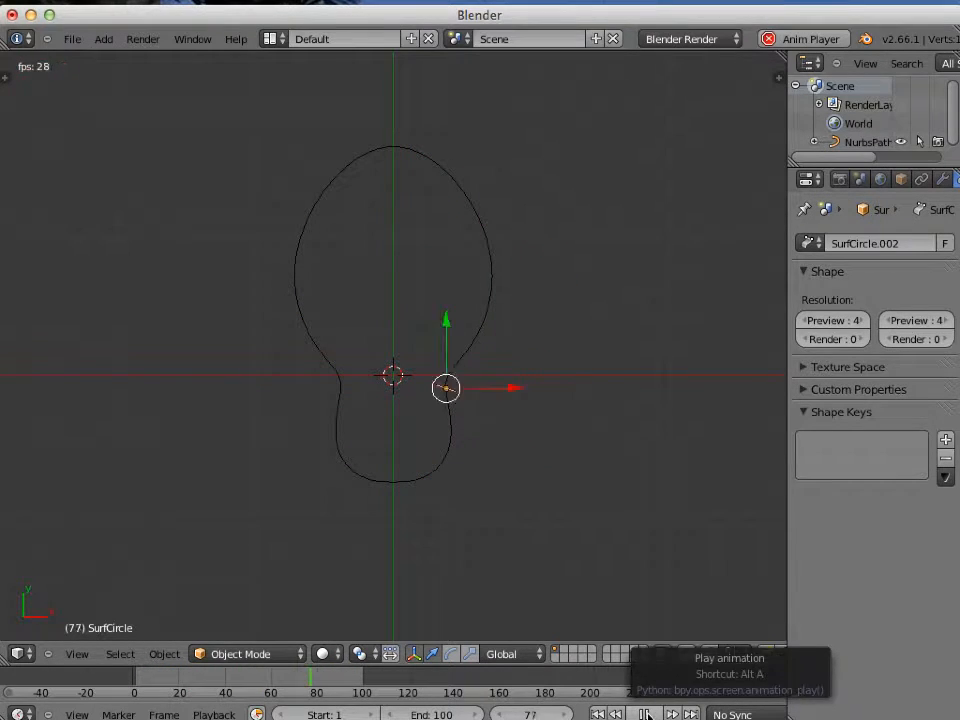
pyautogui.click(649, 714)
pyautogui.click(597, 714)
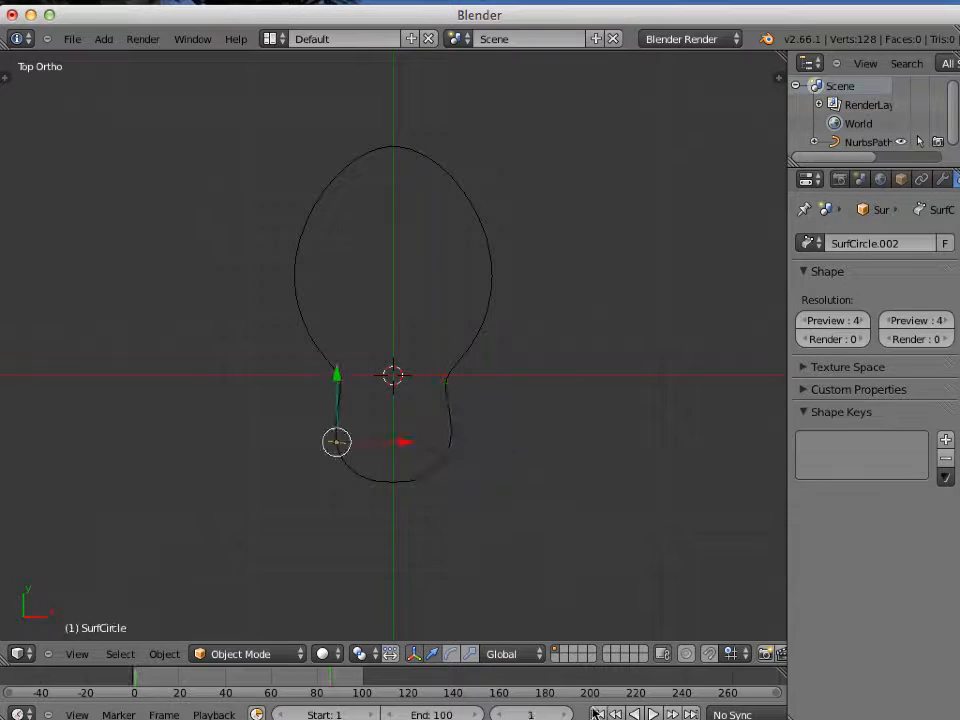
# Set the surface circle's duplication method to Frames and turn off its Speed option
pyautogui.scroll(2, 514, 516)
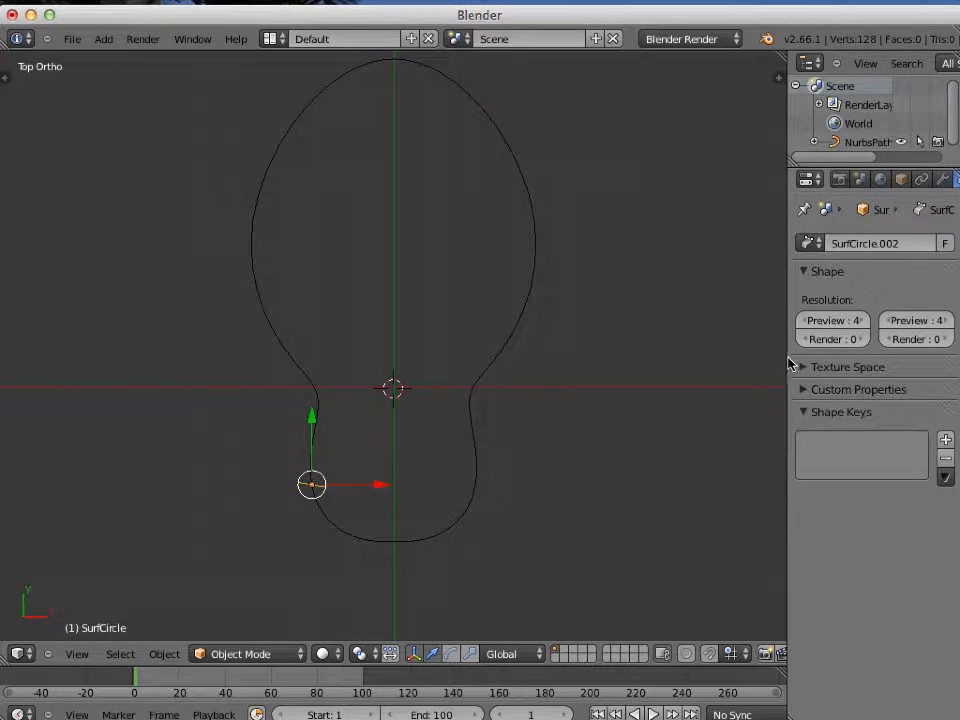
pyautogui.moveTo(787, 366); pyautogui.dragTo(707, 370)
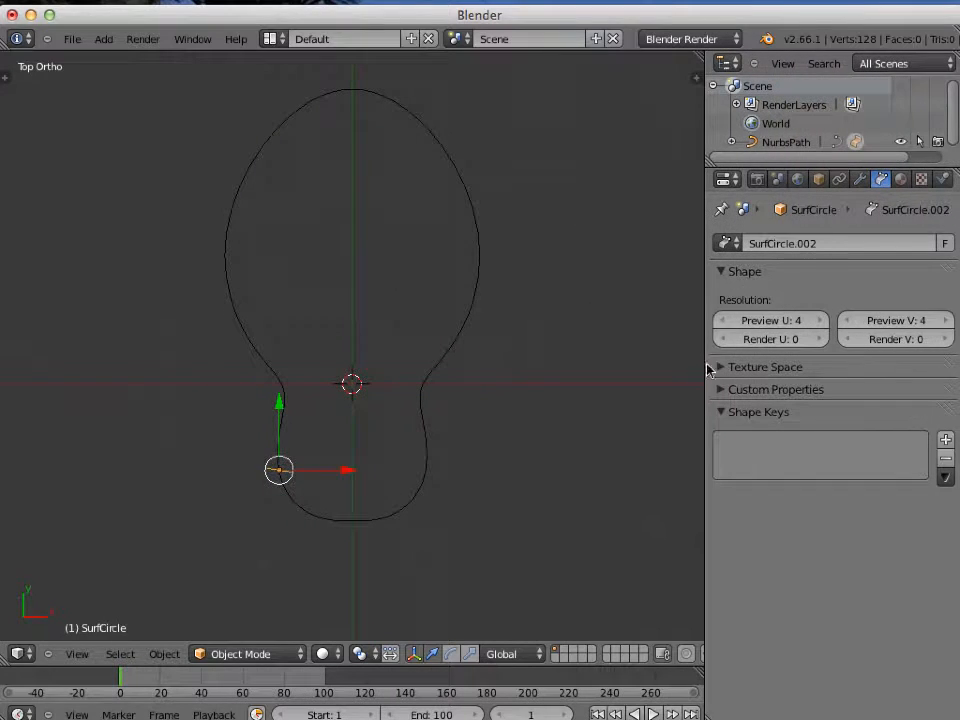
pyautogui.click(818, 180)
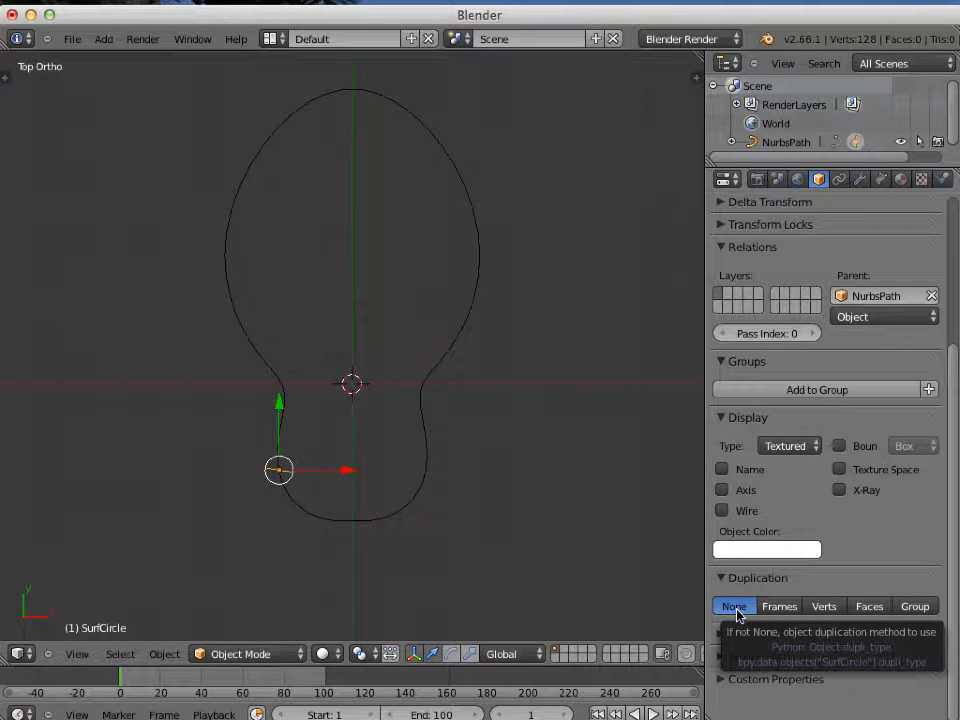
pyautogui.click(776, 607)
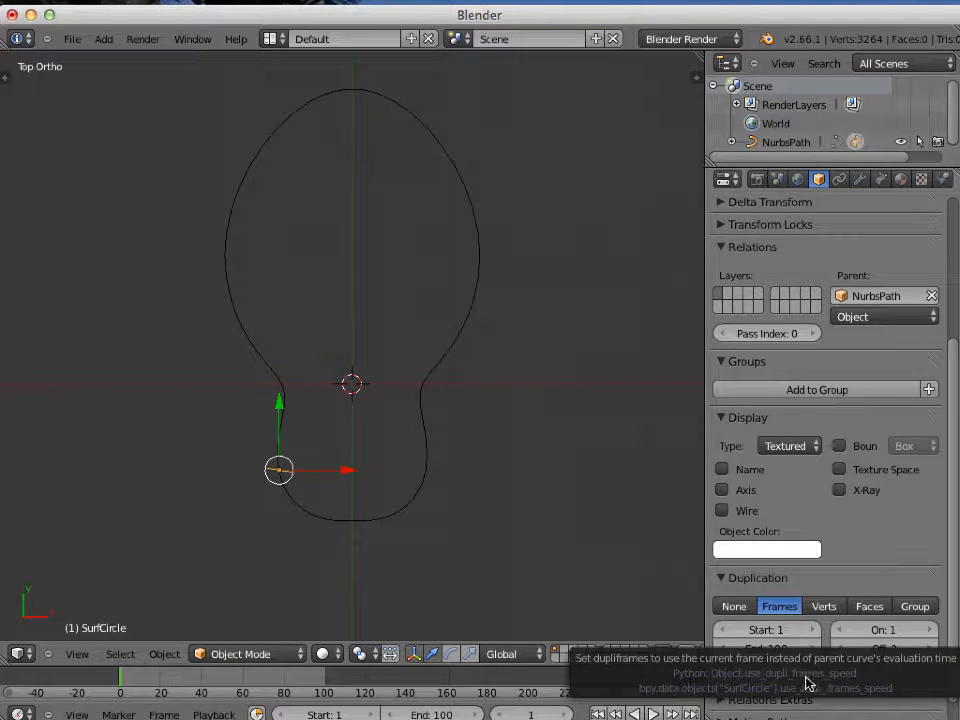
pyautogui.click(723, 672)
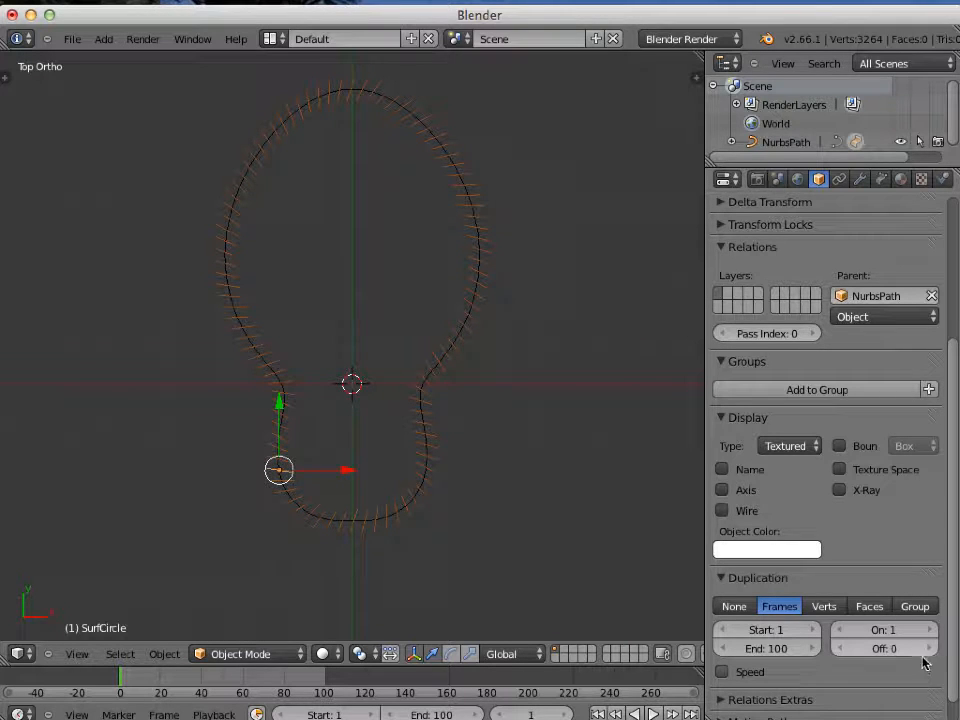
# Set the duplication's Off value to 4, make the circle duplicates real, and enlarge the outliner to list them
pyautogui.click(928, 649)
pyautogui.click(928, 649)
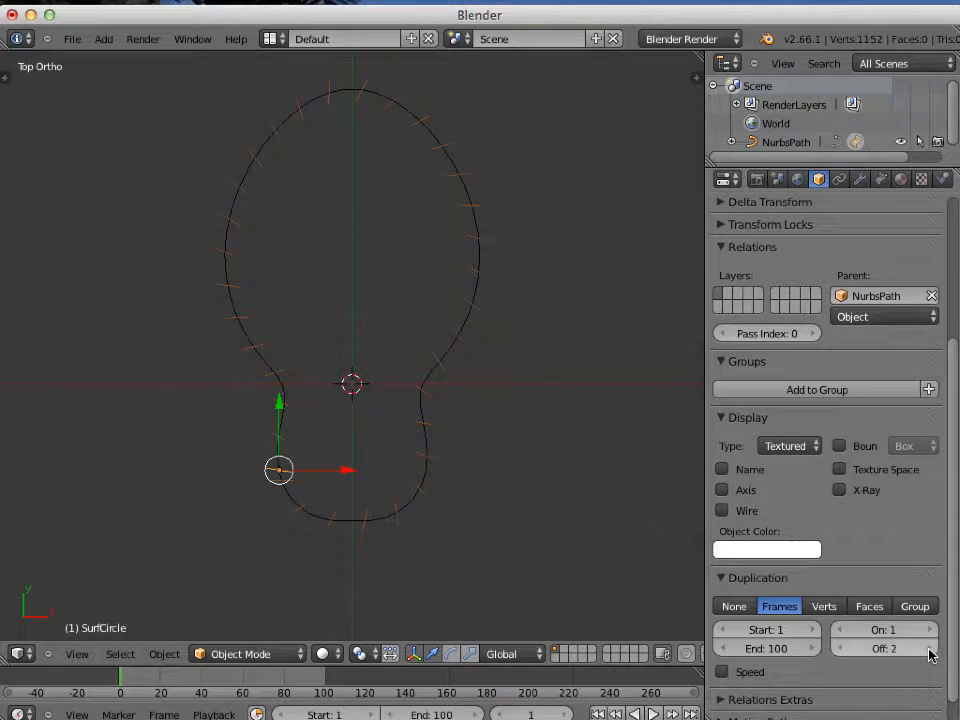
pyautogui.click(928, 649)
pyautogui.click(928, 649)
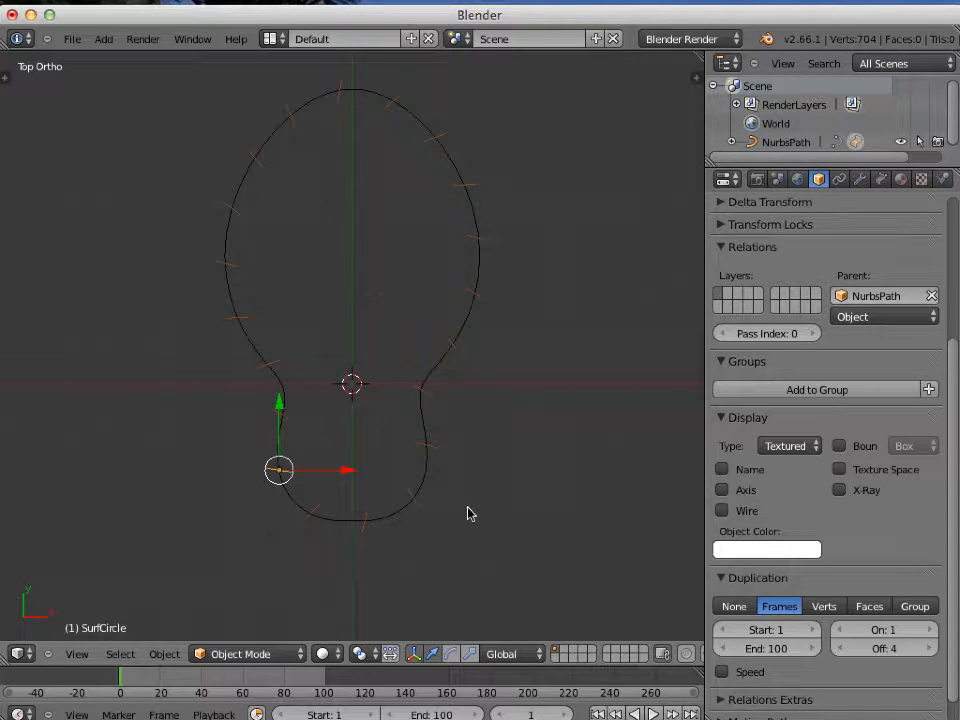
pyautogui.hotkey('ctrl', 'z')
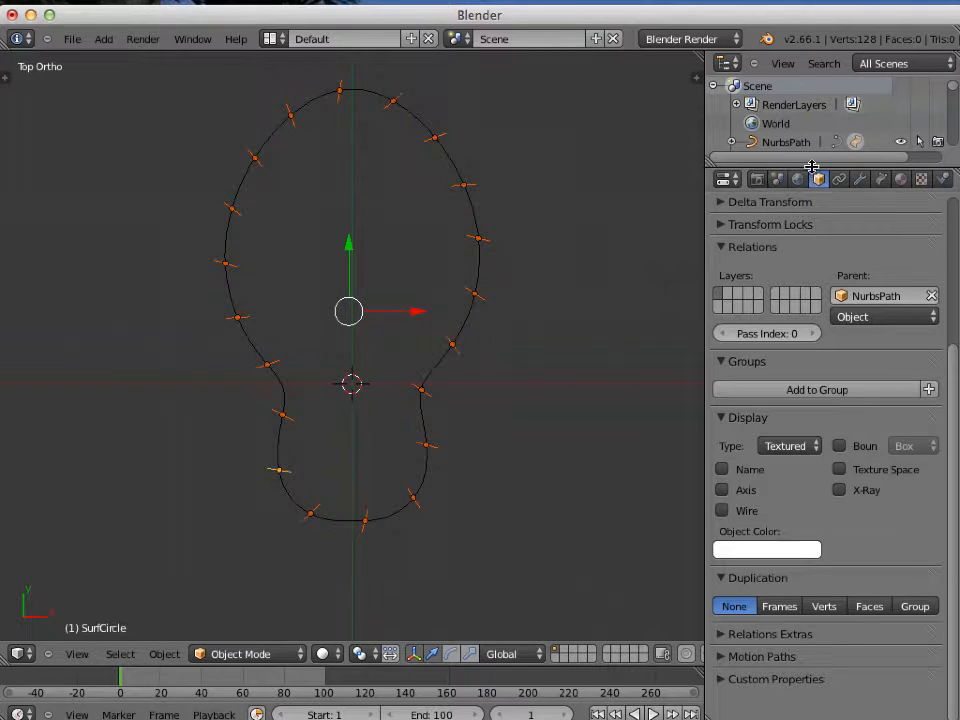
pyautogui.moveTo(815, 168); pyautogui.dragTo(816, 555)
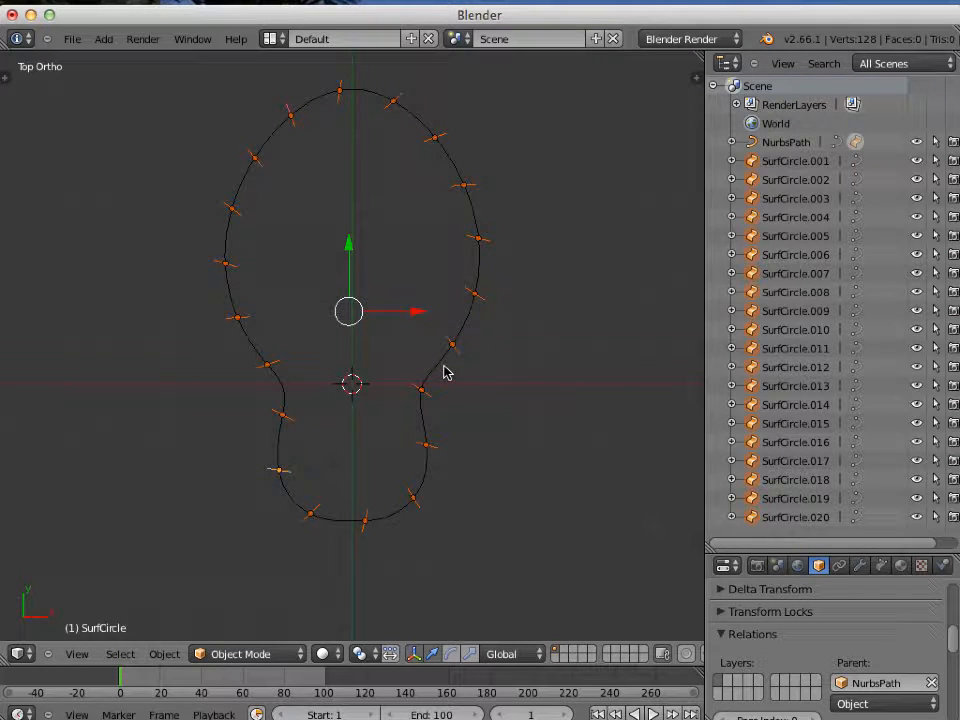
# Select all the surface circles from the right view, join them into one object, and expand NurbsPath in the outliner
pyautogui.press('KP_3')
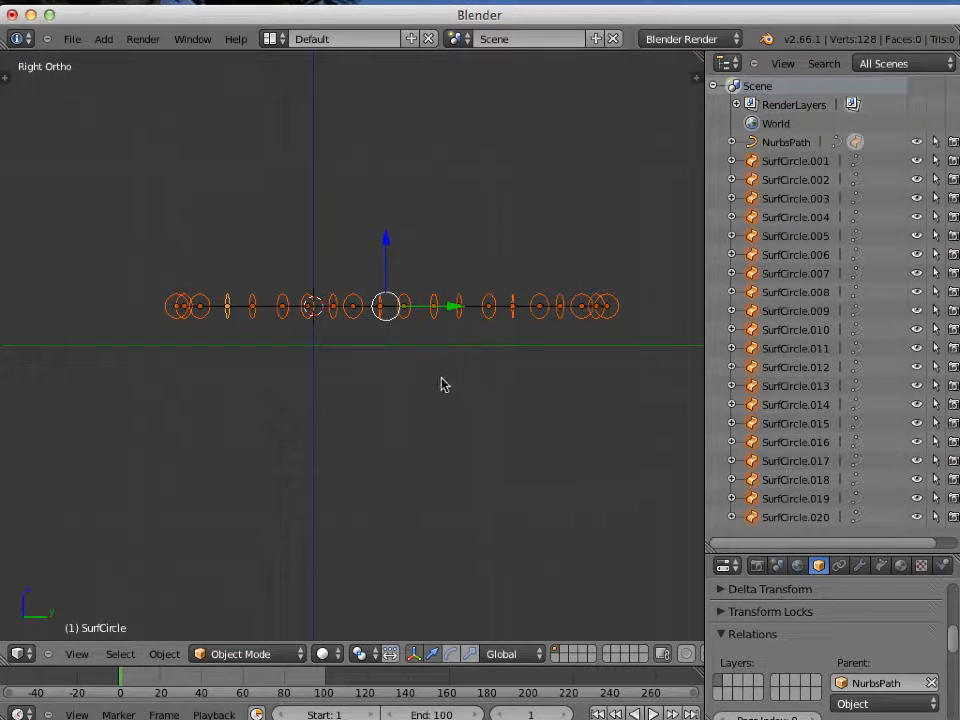
pyautogui.press('a')
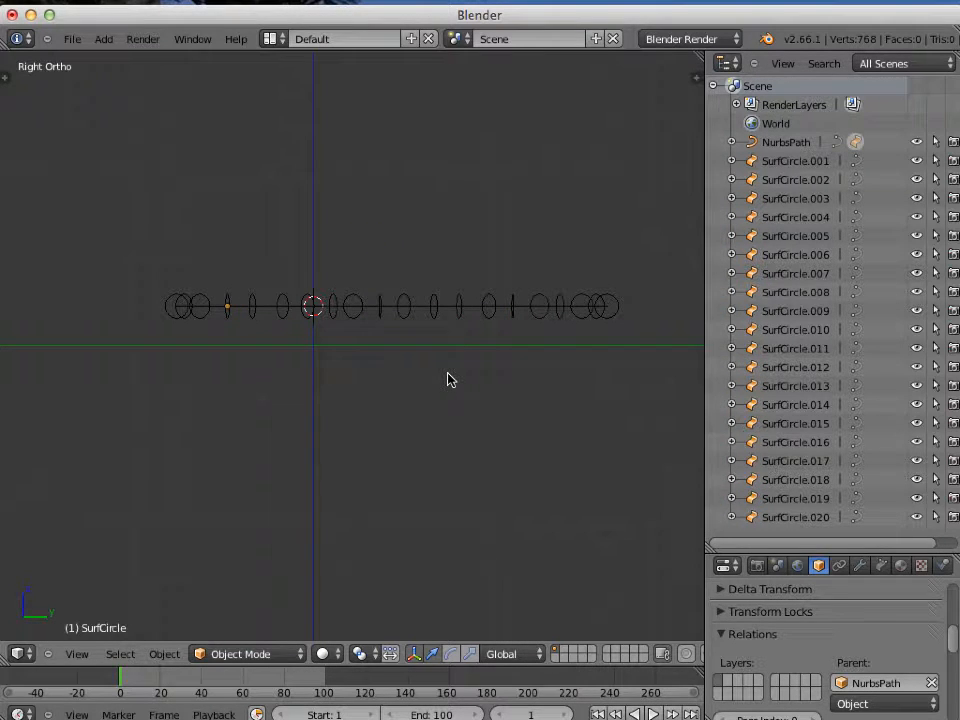
pyautogui.press('b')
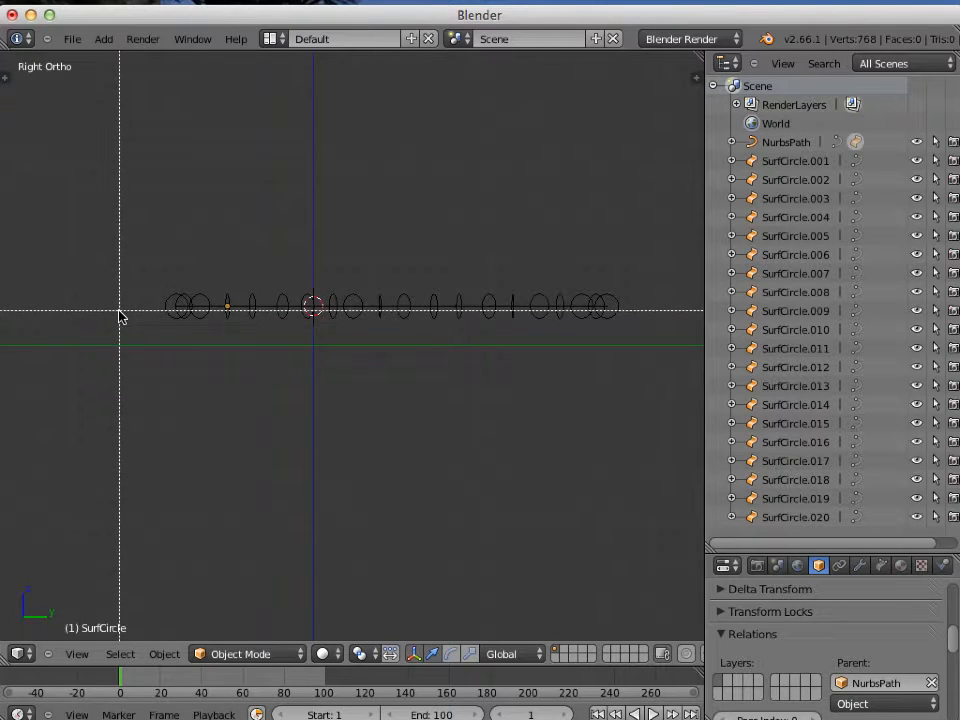
pyautogui.moveTo(122, 312); pyautogui.dragTo(649, 328)
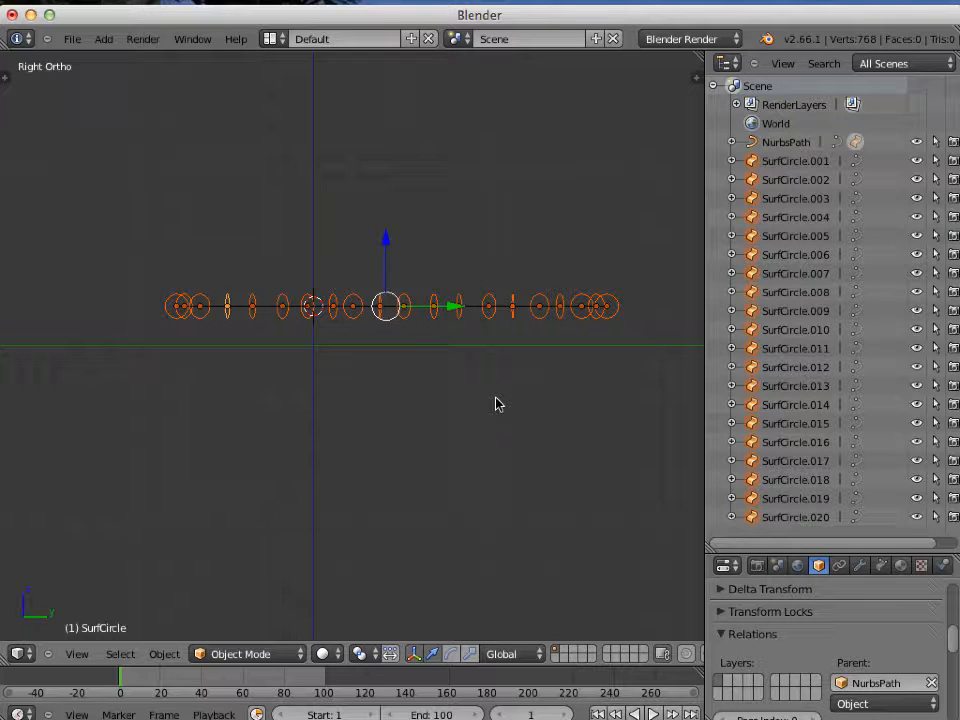
pyautogui.hotkey('ctrl', 'j')
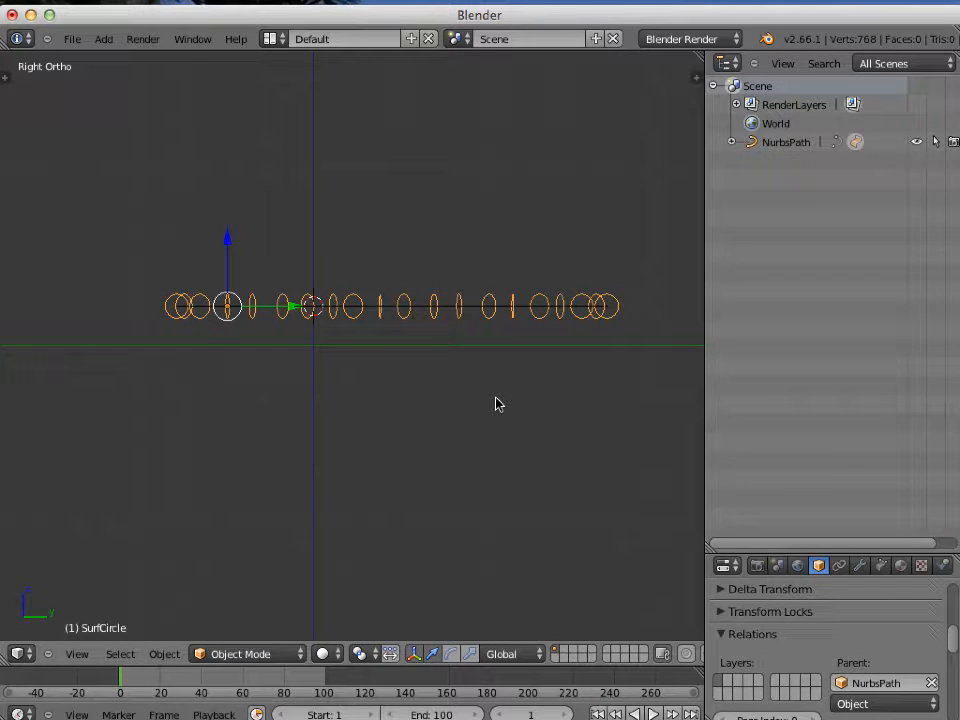
pyautogui.click(733, 142)
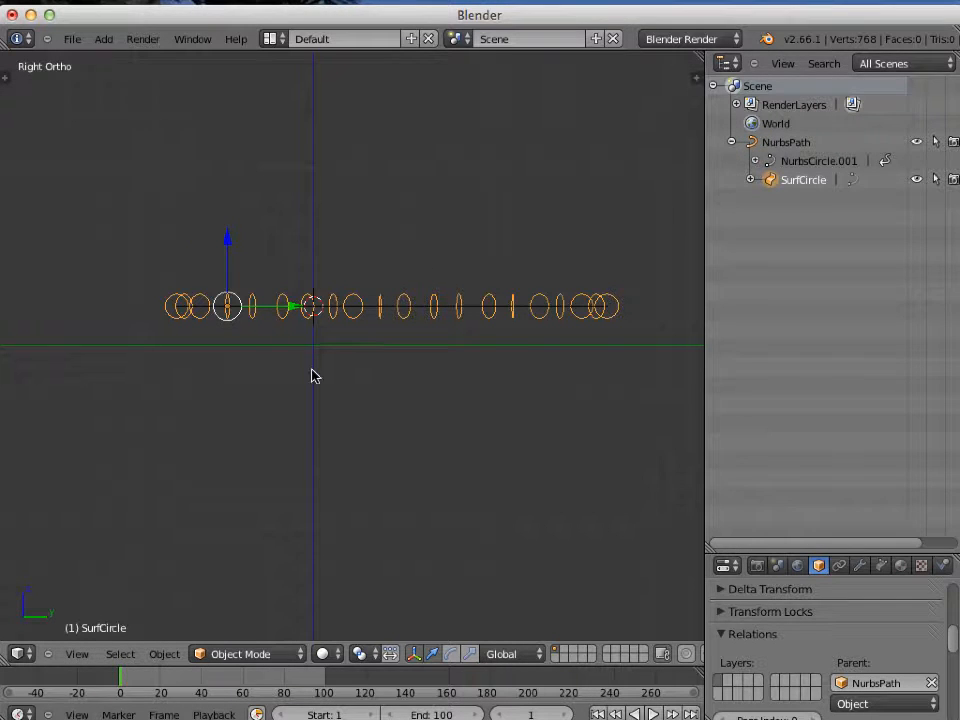
# Enter Edit Mode on the joined circles and connect all their control points into a continuous tube surface
pyautogui.moveTo(319, 389); pyautogui.dragTo(461, 474, button='middle')
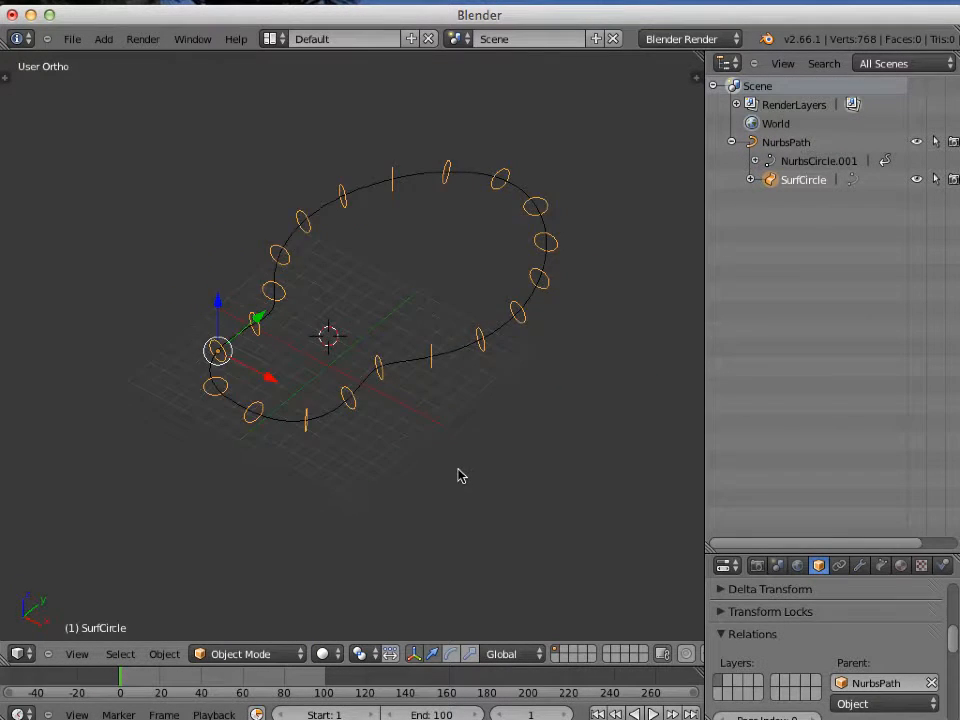
pyautogui.scroll(2, 460, 474)
pyautogui.press('Tab')
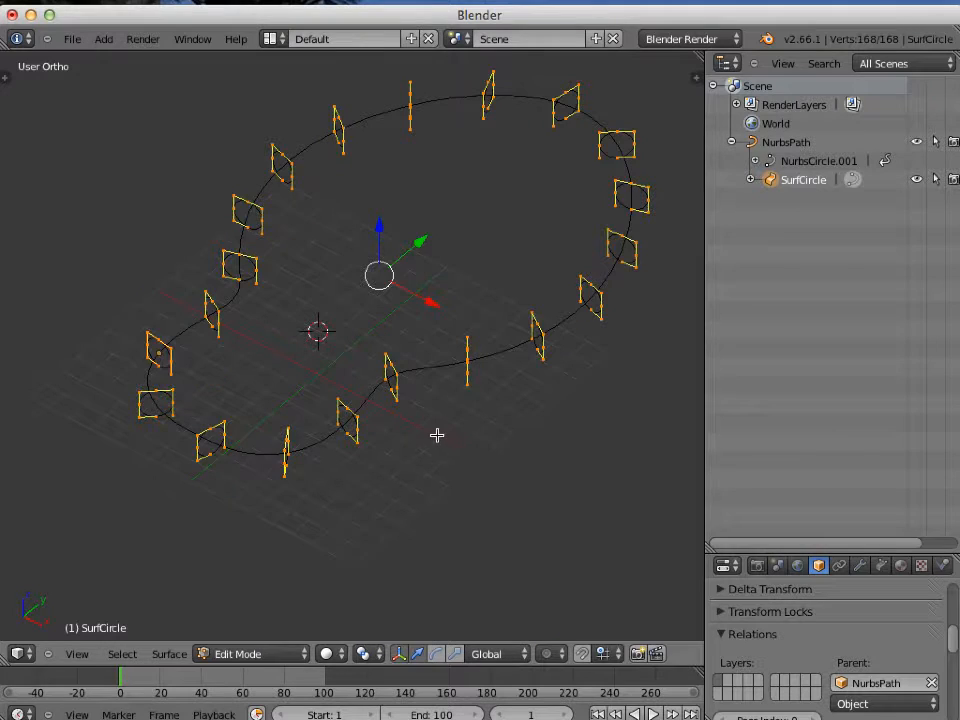
pyautogui.keyDown('shift'); pyautogui.moveTo(508, 418); pyautogui.dragTo(487, 465, button='middle'); pyautogui.keyUp('shift')
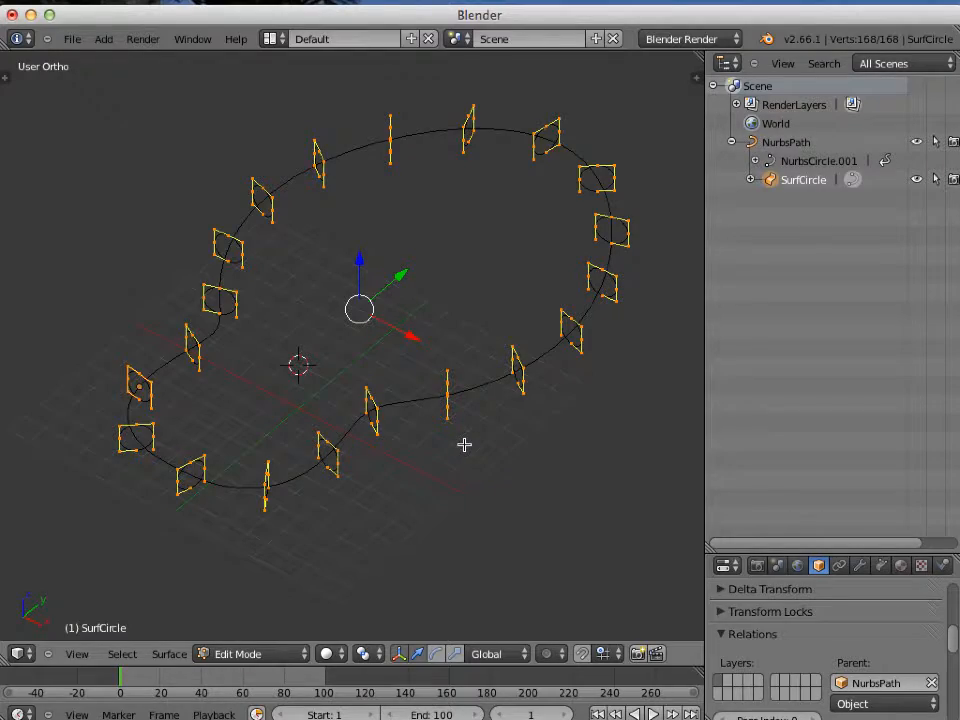
pyautogui.press('f')
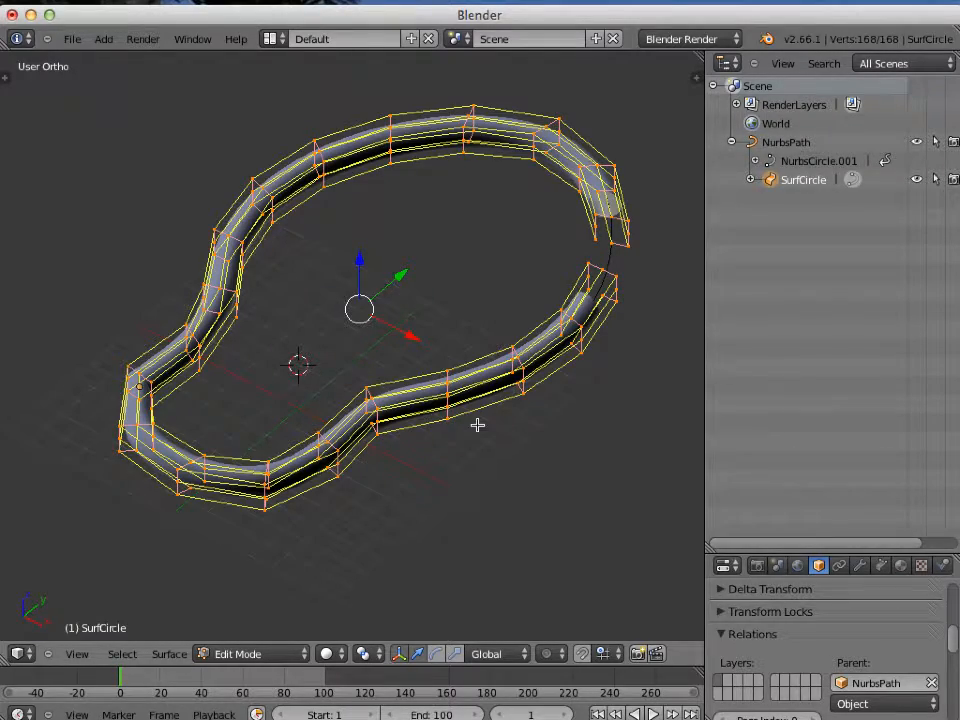
# Close the gap in the tube by enabling Cyclic U on its active spline with Endpoint U off, and return to Object Mode
pyautogui.moveTo(477, 425); pyautogui.dragTo(394, 456, button='middle')
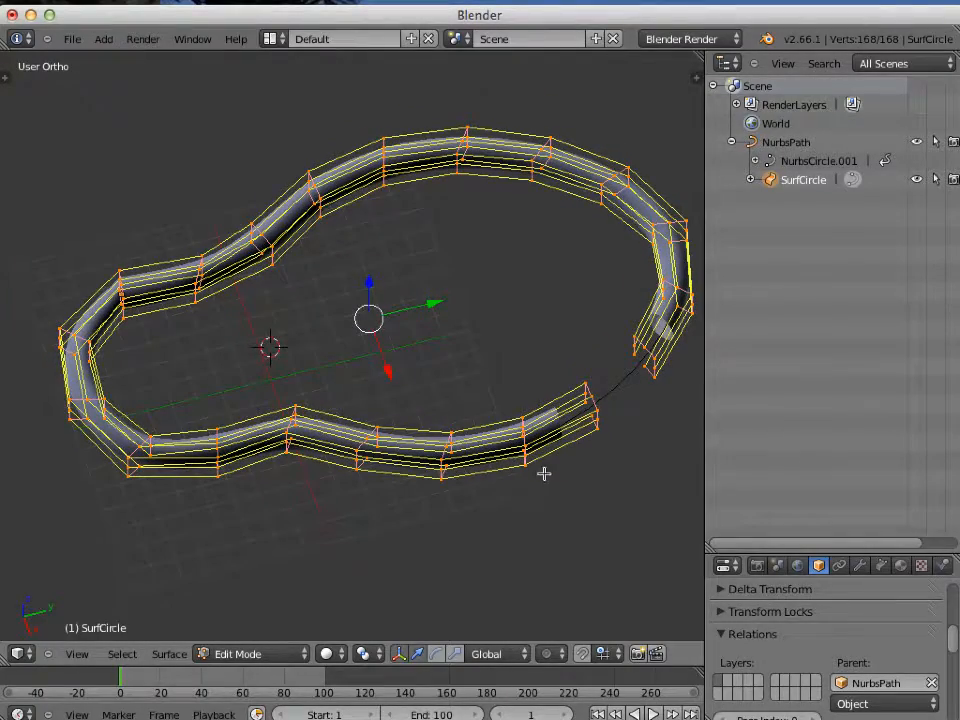
pyautogui.rightClick(598, 428)
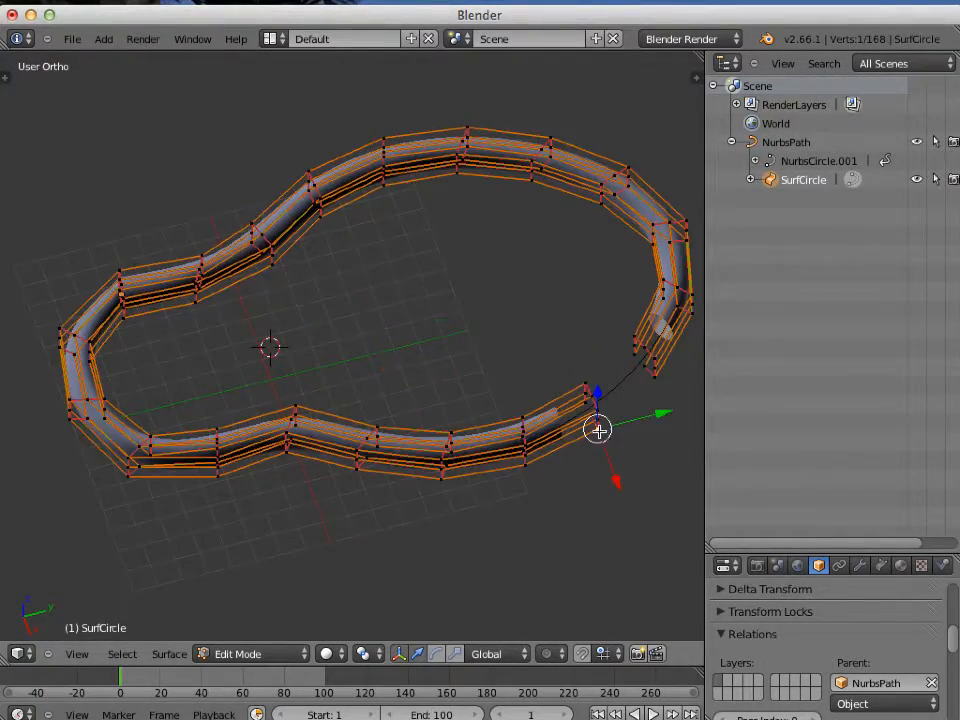
pyautogui.scroll(2, 697, 421)
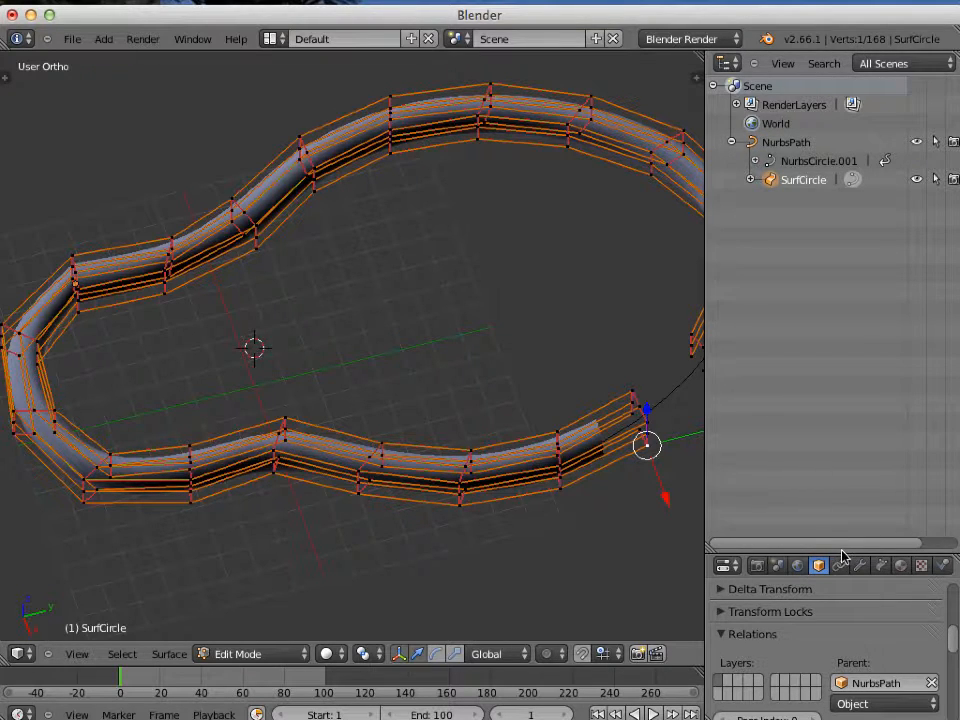
pyautogui.moveTo(840, 551); pyautogui.dragTo(842, 246)
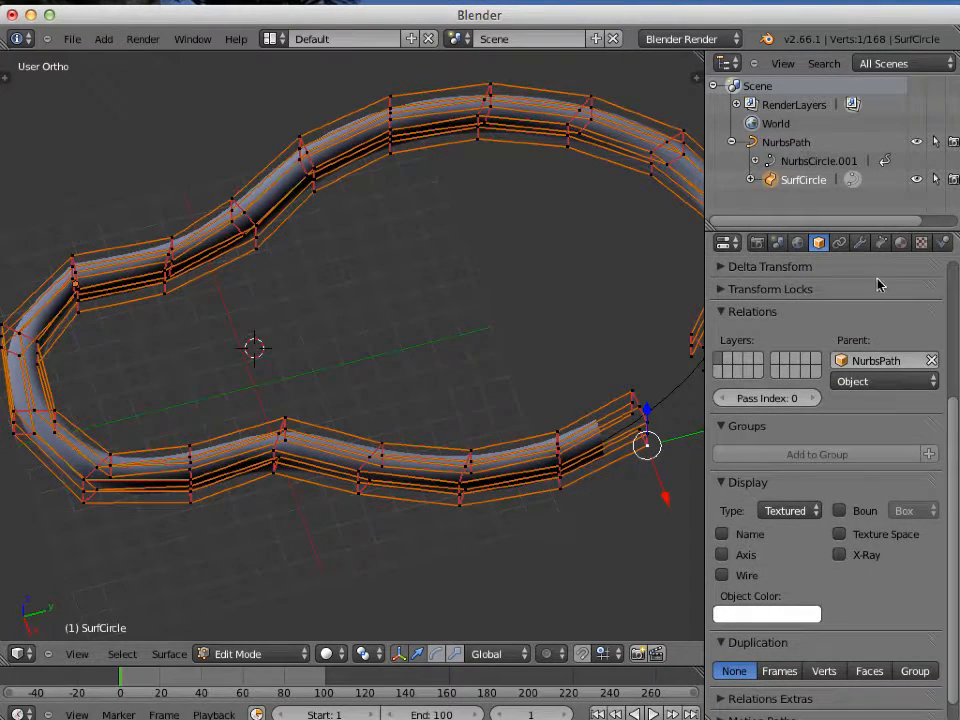
pyautogui.click(881, 244)
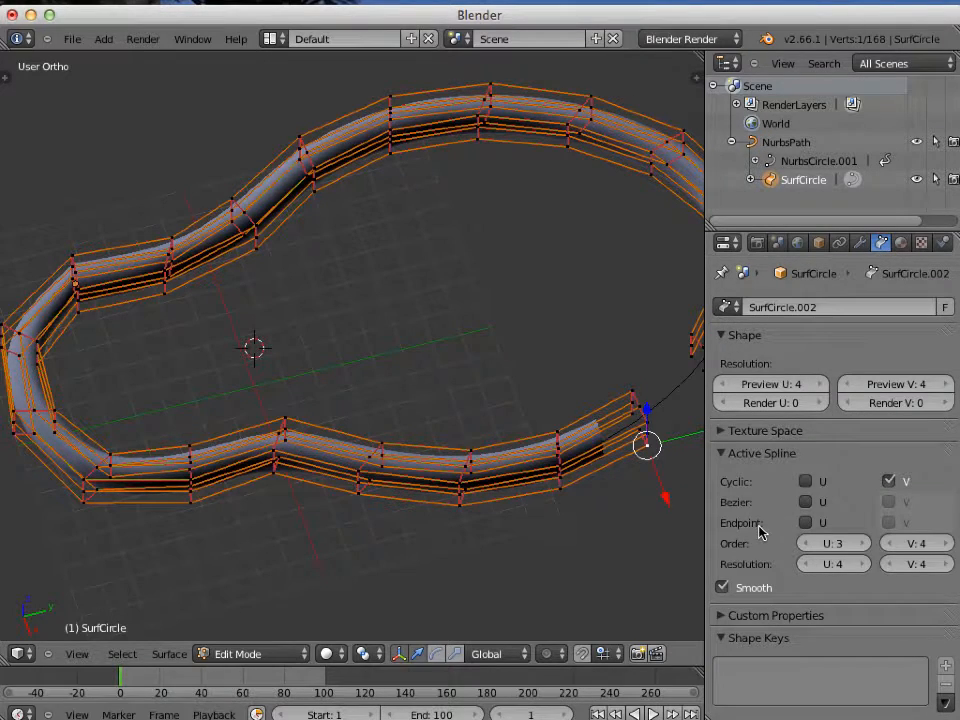
pyautogui.click(805, 522)
pyautogui.scroll(-2, 621, 488)
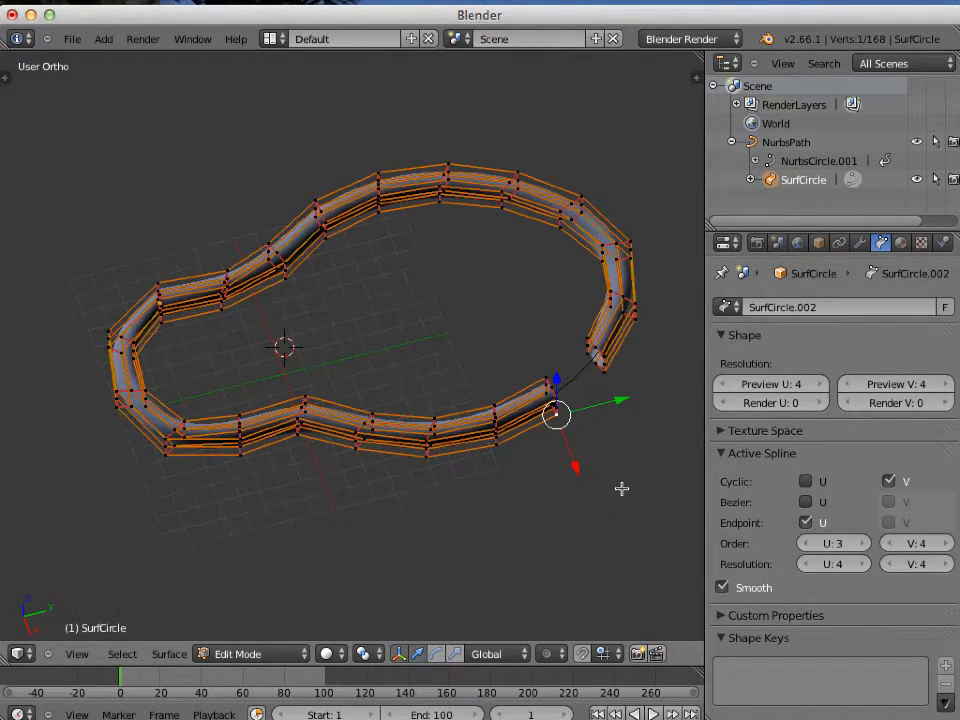
pyautogui.click(806, 483)
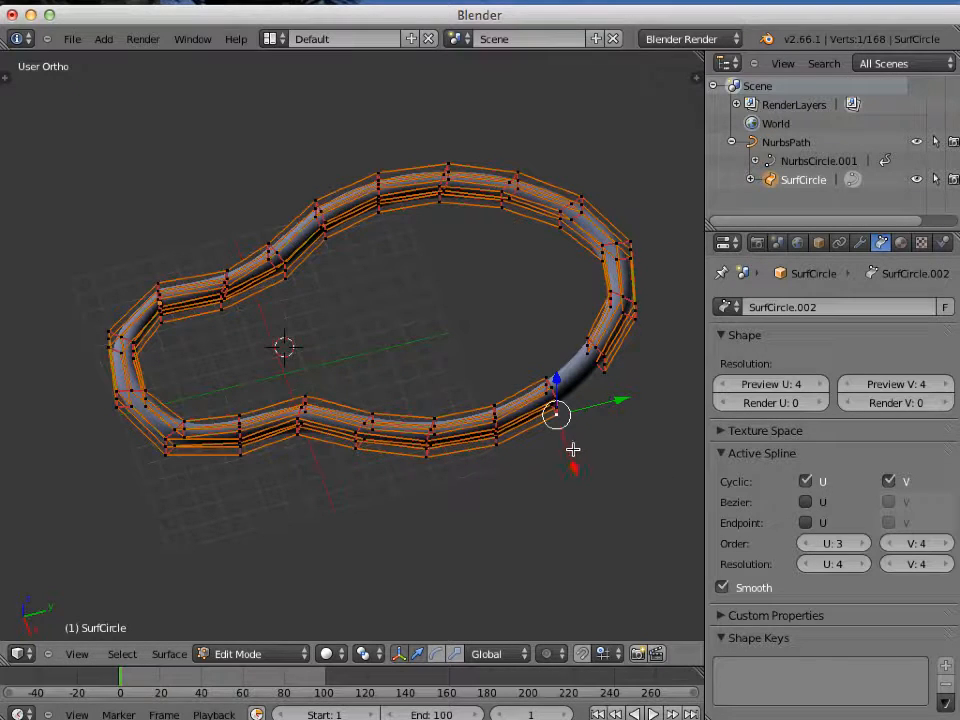
pyautogui.press('Tab')
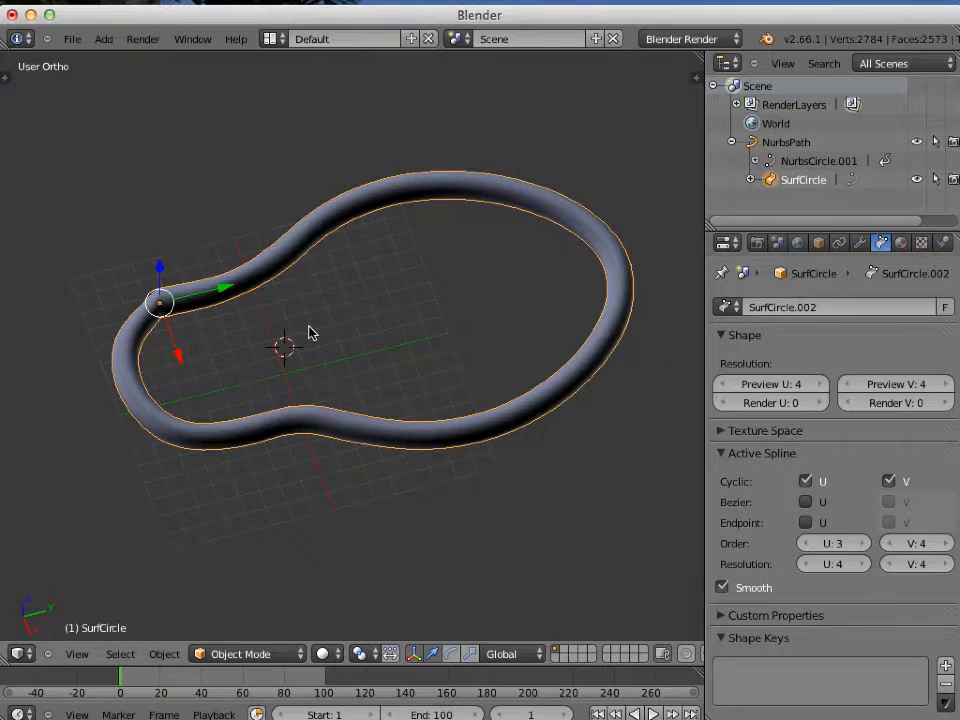
# Set the tube's origin to its geometry and hide the tool shelf
pyautogui.press('t')
pyautogui.click(70, 166)
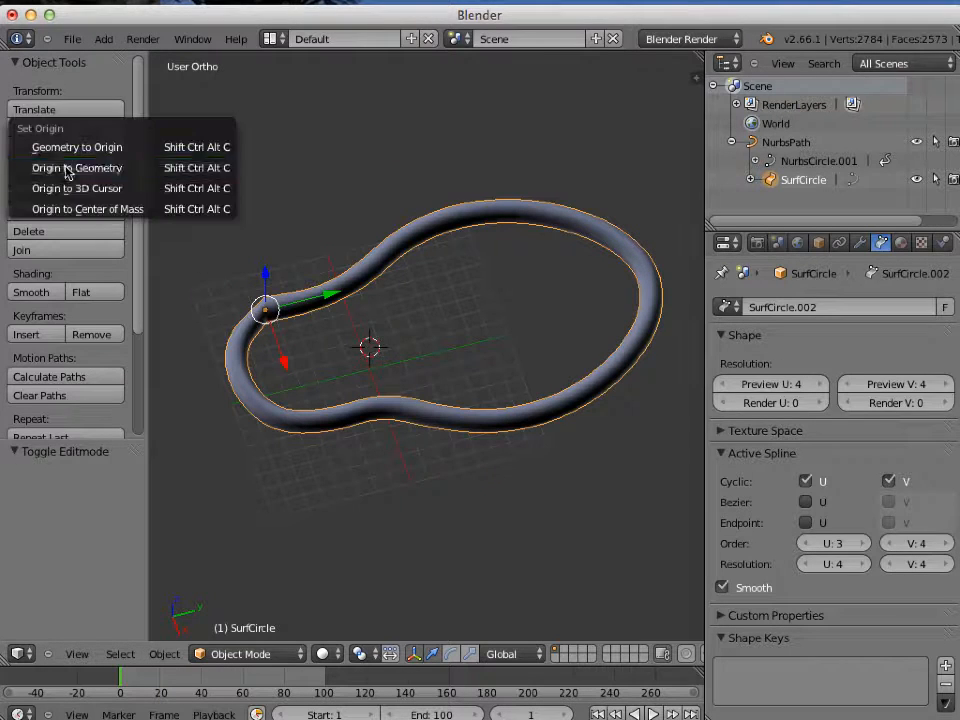
pyautogui.click(145, 175)
pyautogui.press('t')
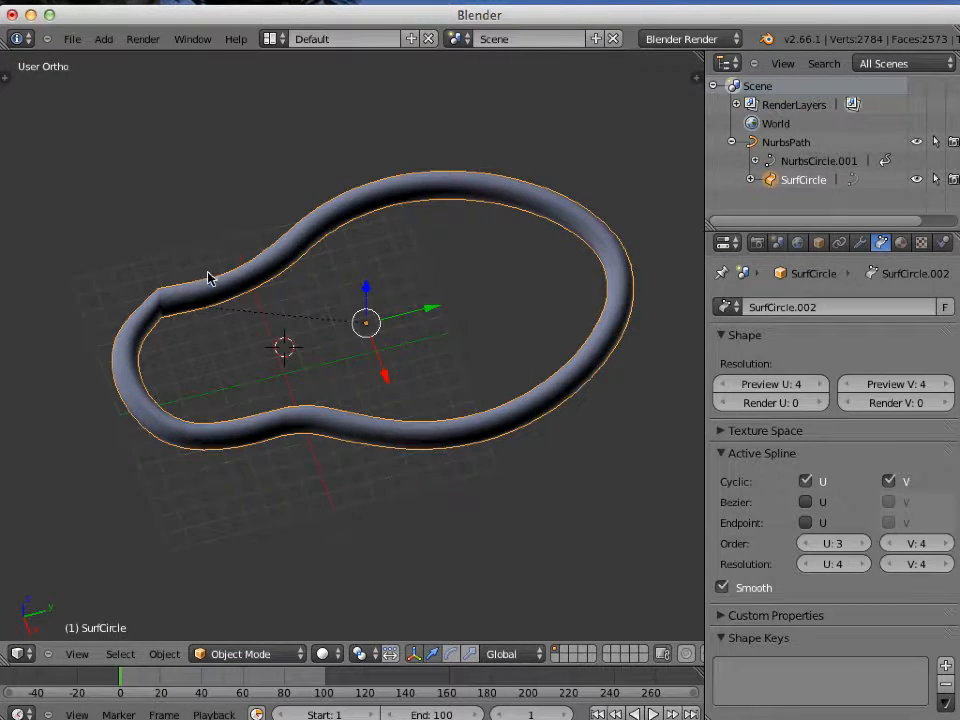
# Select the NurbsPath guide curve, leave its Edit Mode, and delete it so only the surface tube remains
pyautogui.click(815, 162)
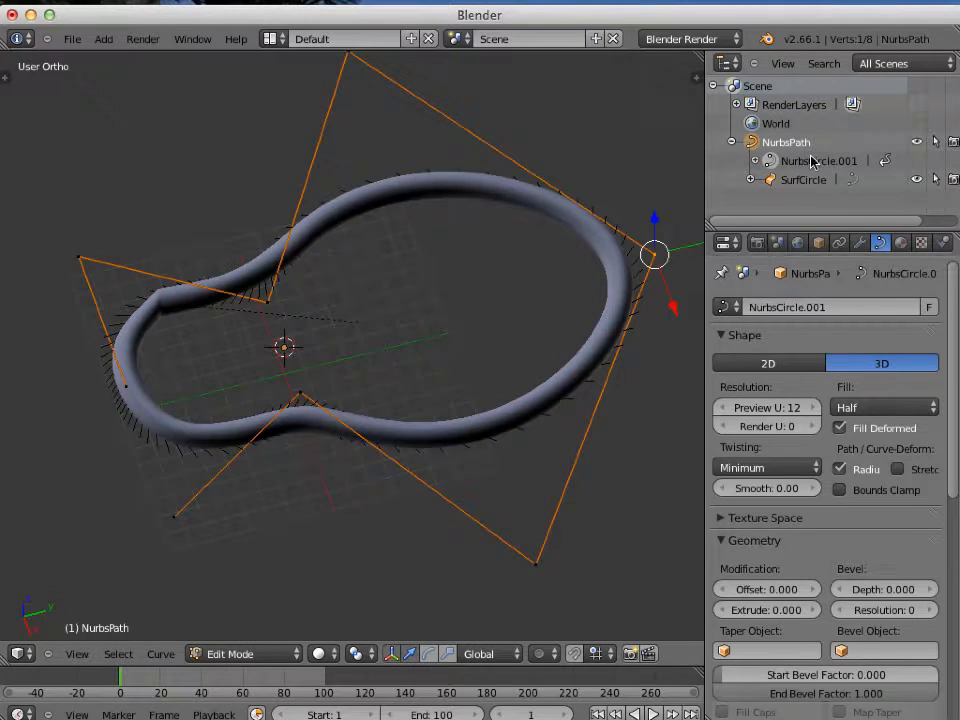
pyautogui.press('Tab')
pyautogui.press('x')
pyautogui.click(619, 240)
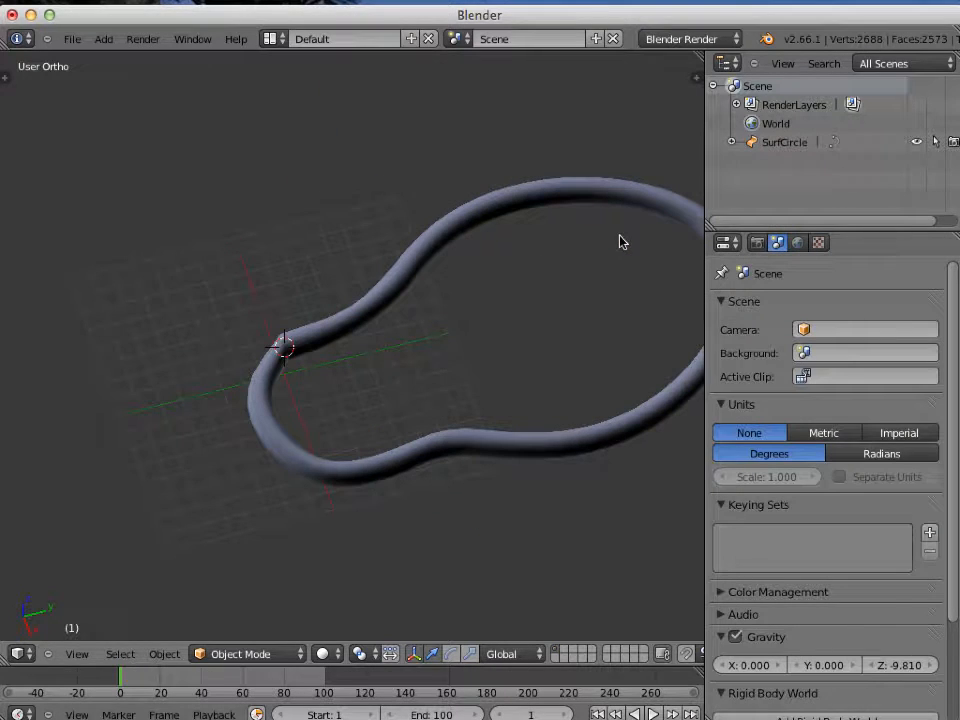
# Enter Edit Mode on the surface tube, delete the ring of control points at the 3D cursor, and return to Object Mode
pyautogui.click(733, 143)
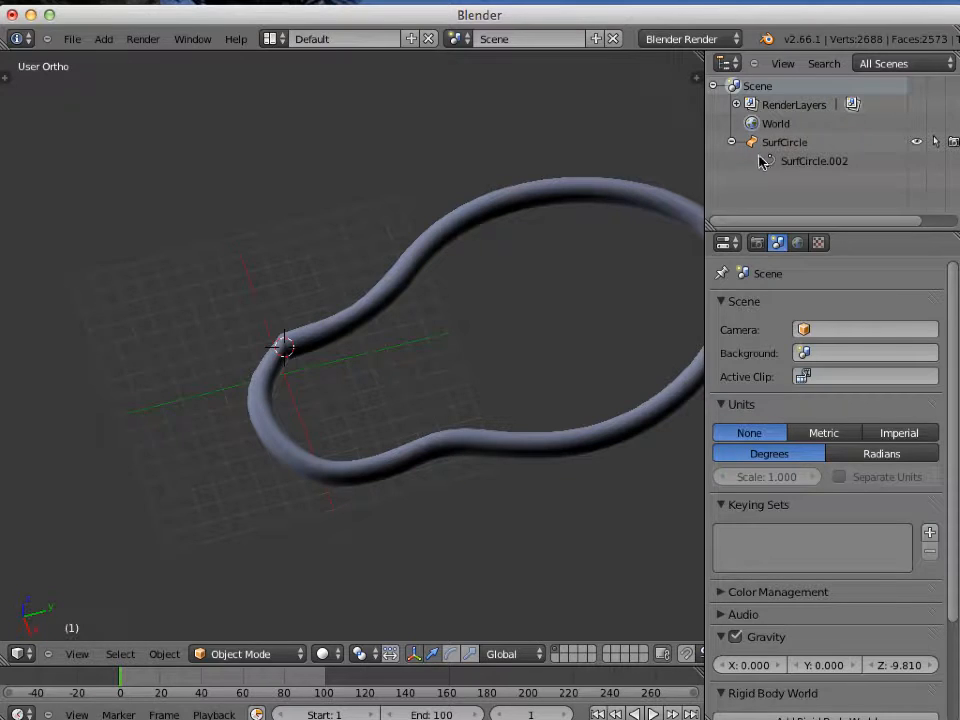
pyautogui.click(797, 163)
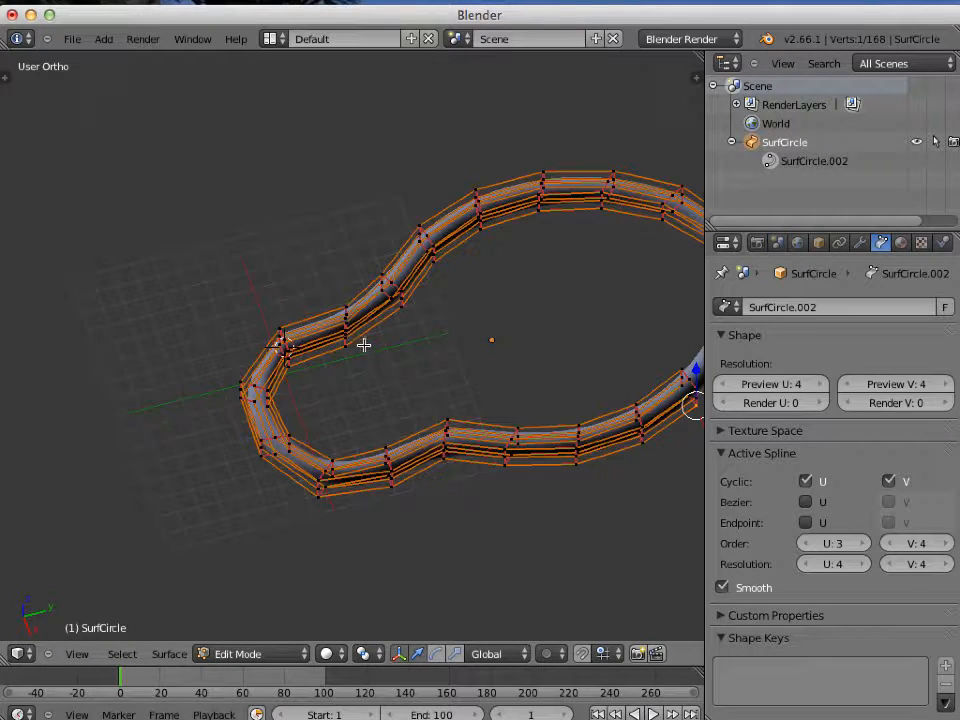
pyautogui.rightClick(279, 330)
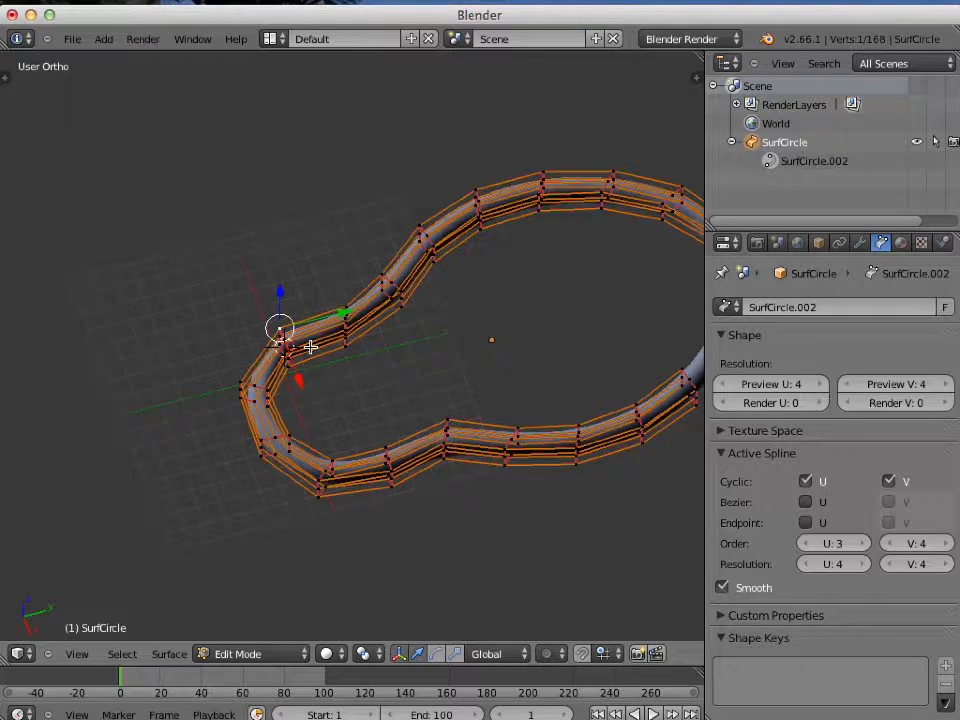
pyautogui.hotkey('shift', 'r')
pyautogui.press('x')
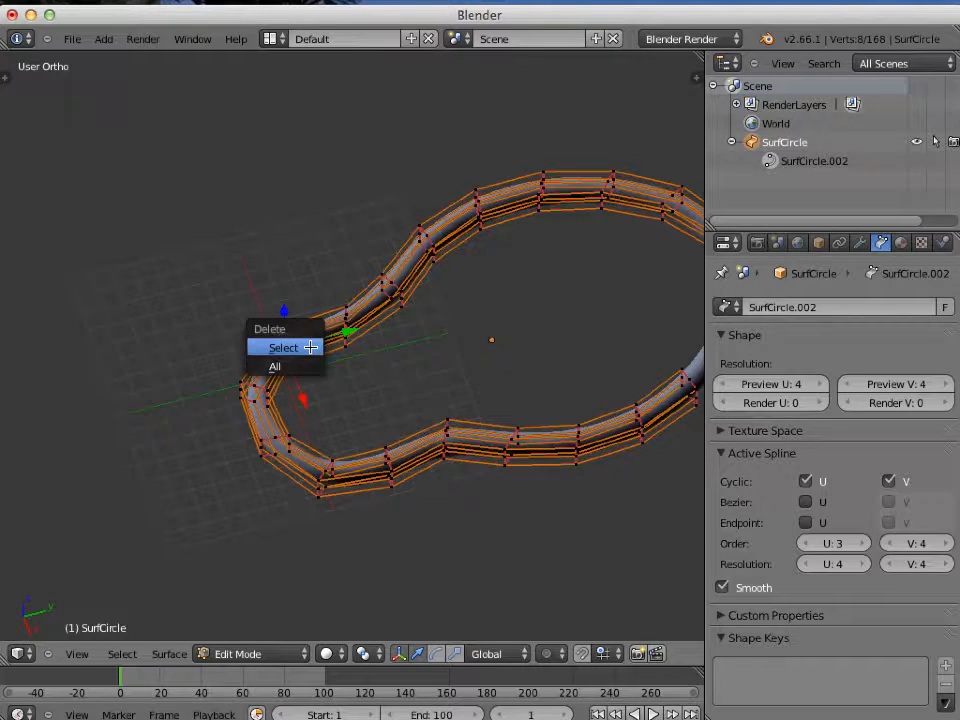
pyautogui.click(311, 346)
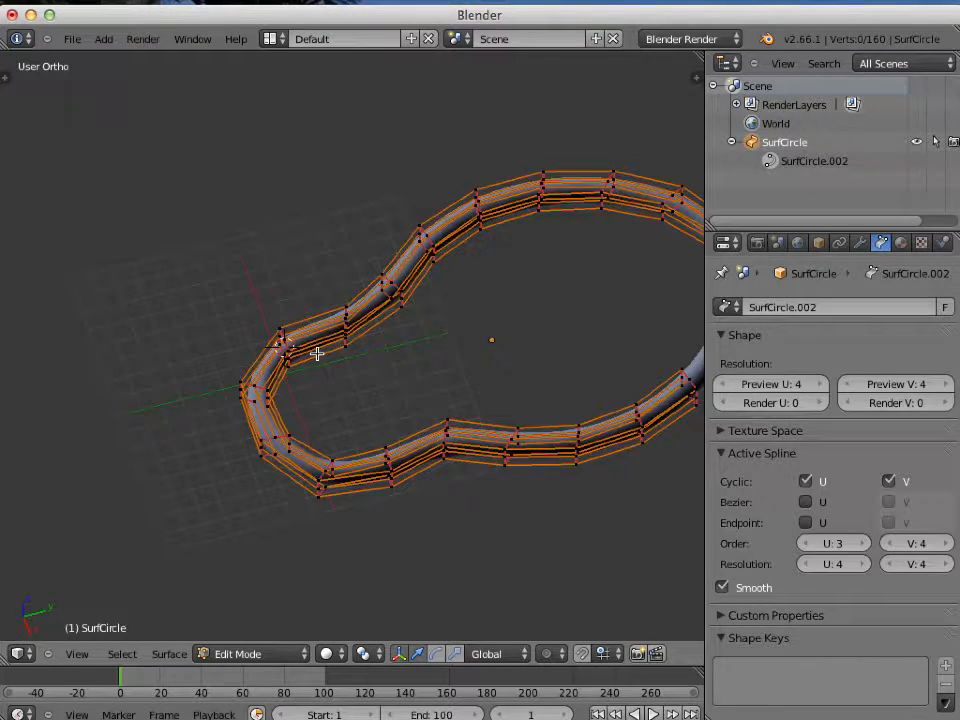
pyautogui.press('Tab')
# Add an Array modifier to the surface tube with a fixed count of 2 and relative offset 1.000
pyautogui.moveTo(305, 415); pyautogui.dragTo(437, 469, button='middle')
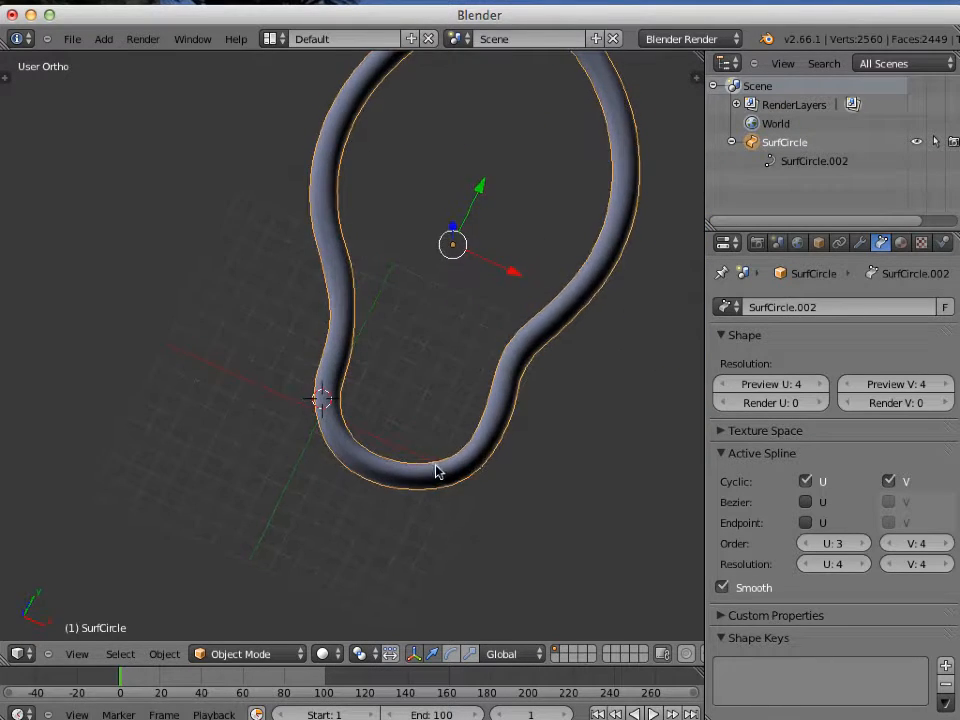
pyautogui.scroll(-3, 426, 448)
pyautogui.keyDown('shift'); pyautogui.moveTo(408, 352); pyautogui.dragTo(334, 420, button='middle'); pyautogui.keyUp('shift')
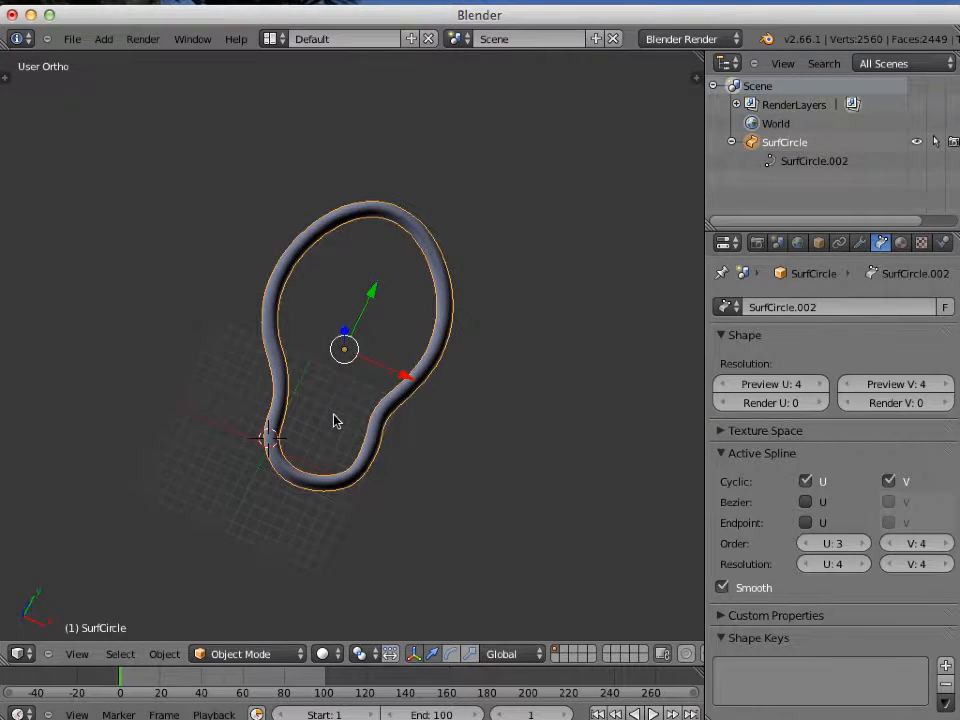
pyautogui.scroll(2, 335, 416)
pyautogui.moveTo(266, 450); pyautogui.dragTo(615, 431, button='middle')
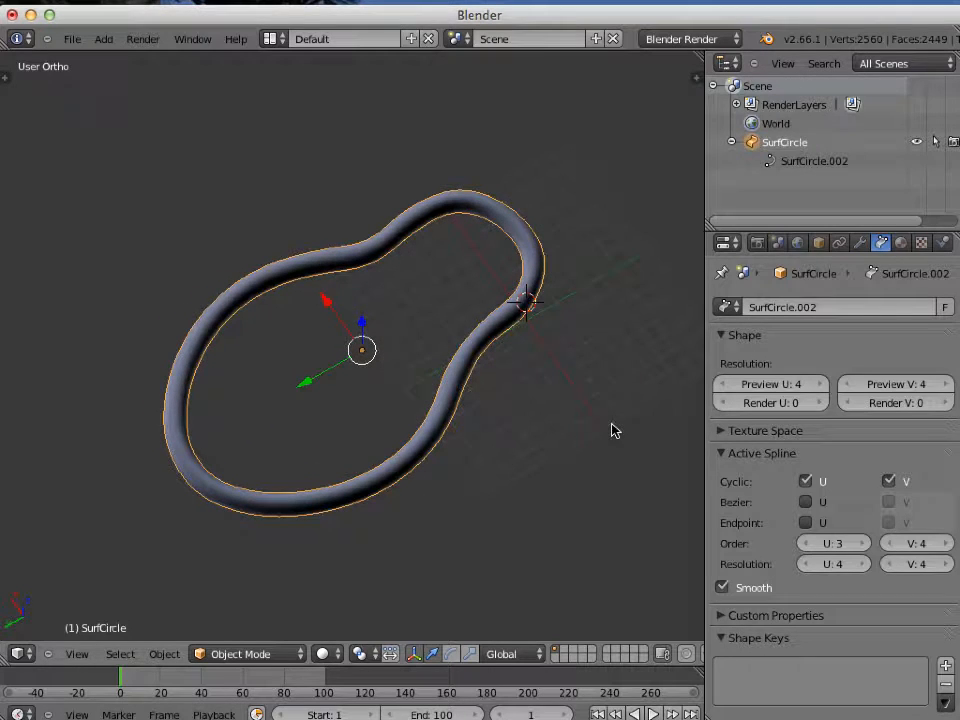
pyautogui.click(859, 243)
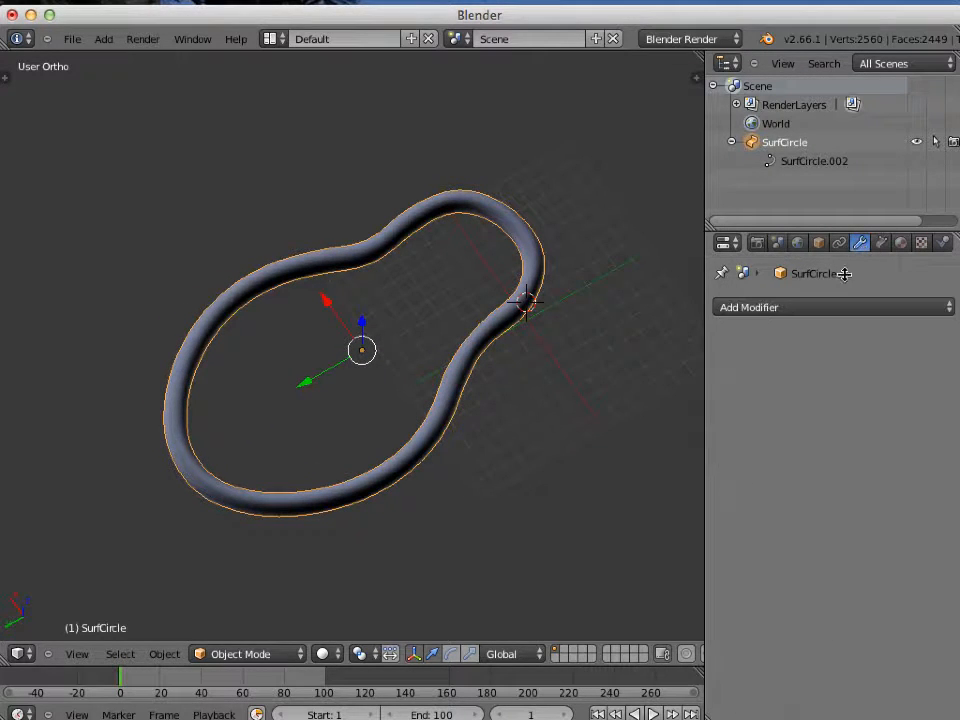
pyautogui.click(760, 307)
pyautogui.click(605, 350)
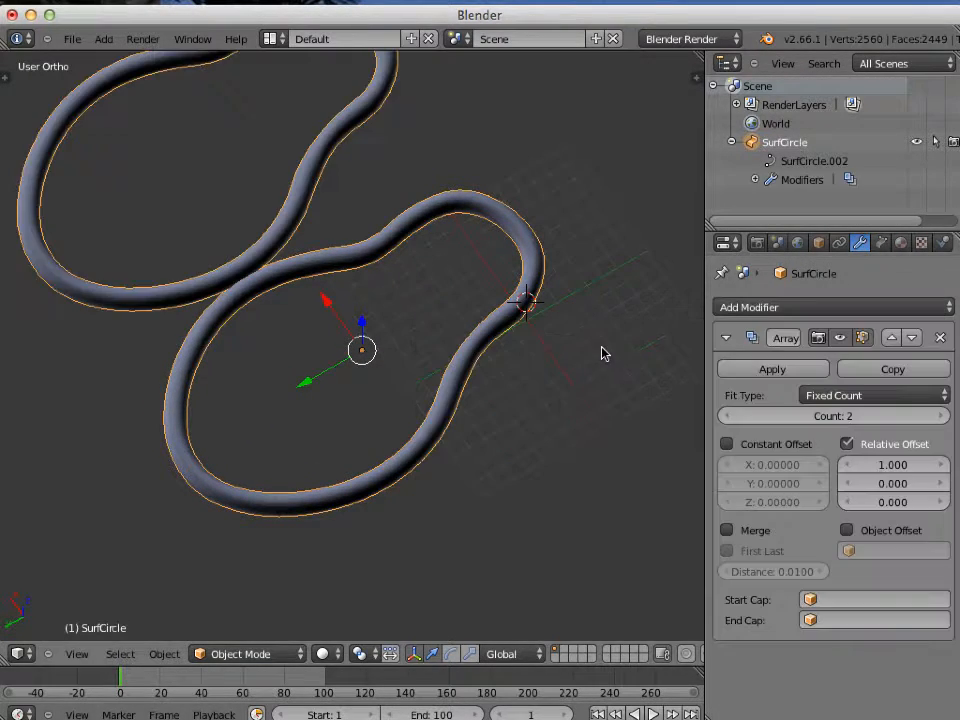
pyautogui.scroll(-4, 600, 386)
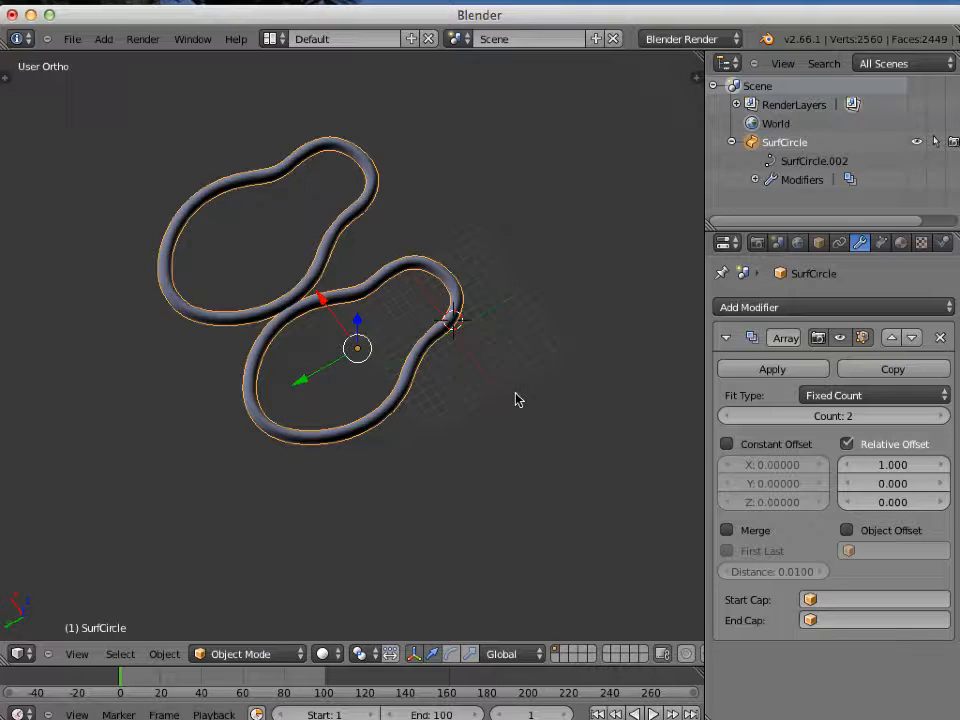
# Delete the surface tube and add a new NURBS Circle surface at the 3D cursor in top view
pyautogui.press('x')
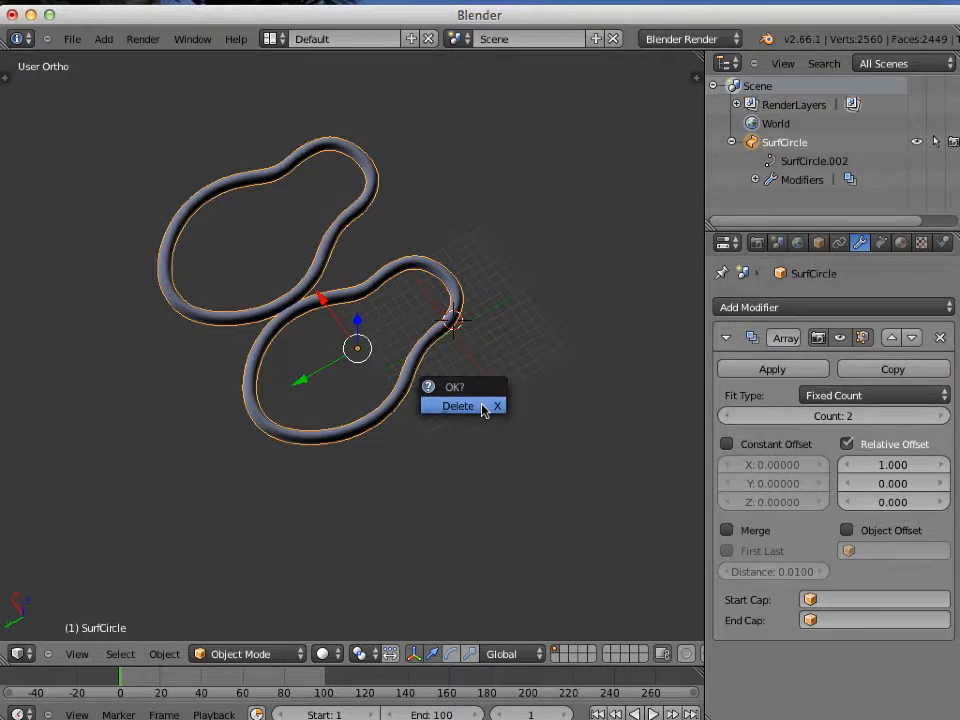
pyautogui.click(483, 409)
pyautogui.press('KP_7')
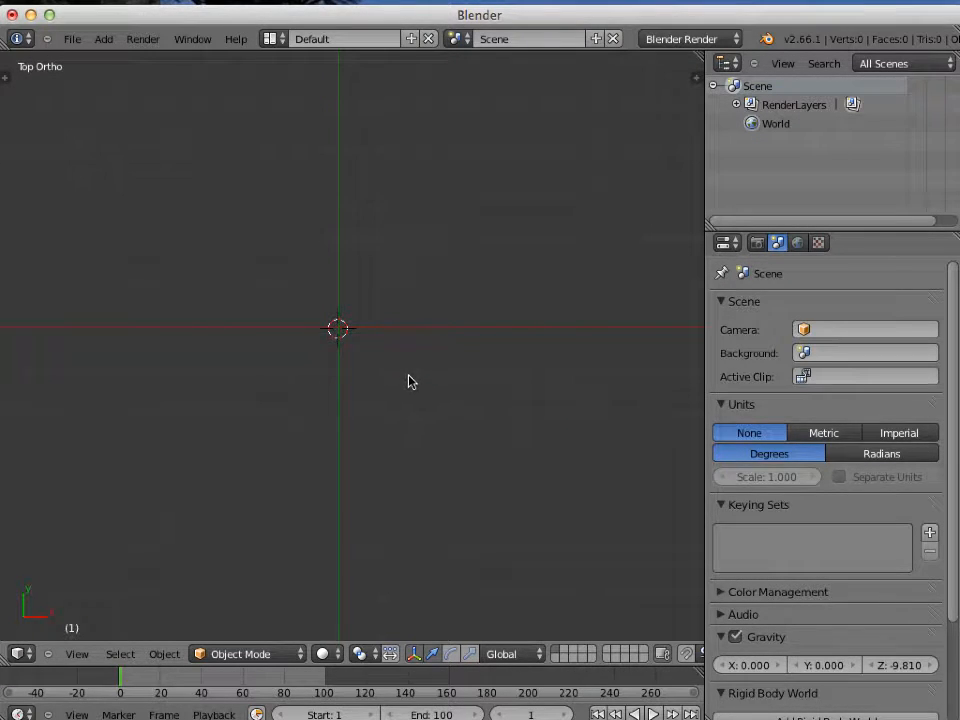
pyautogui.hotkey('shift', 'a')
pyautogui.moveTo(407, 379)
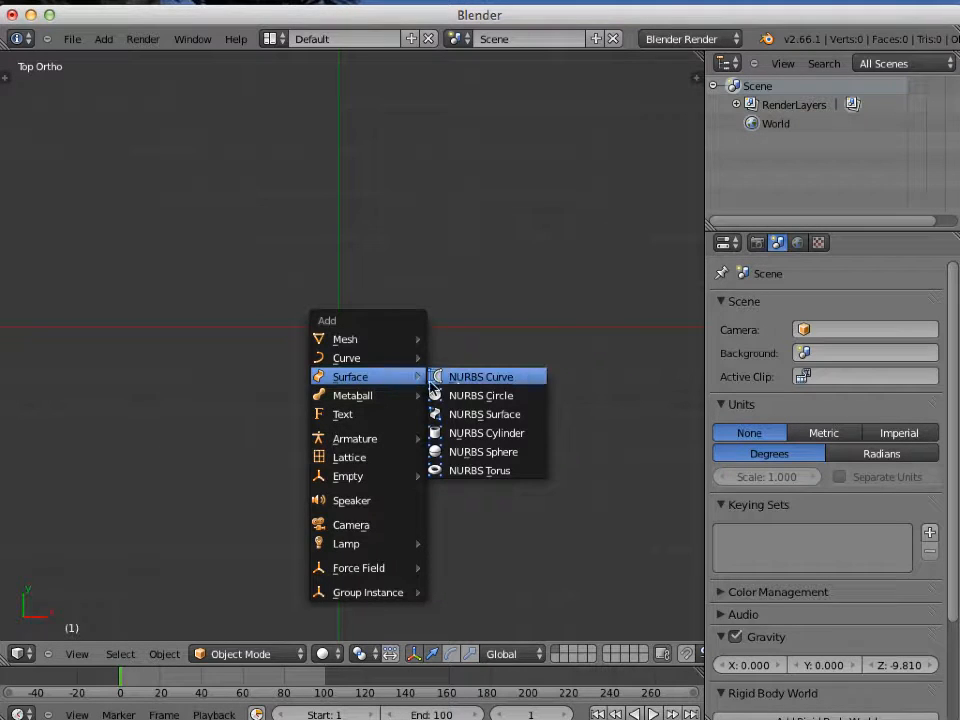
pyautogui.click(473, 404)
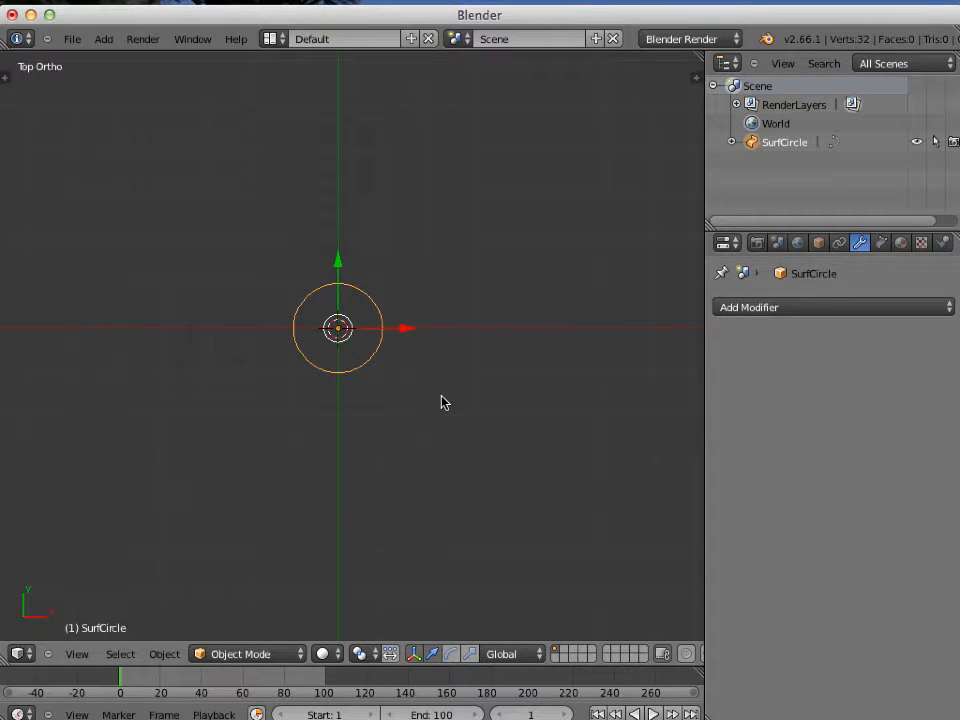
pyautogui.scroll(3, 444, 401)
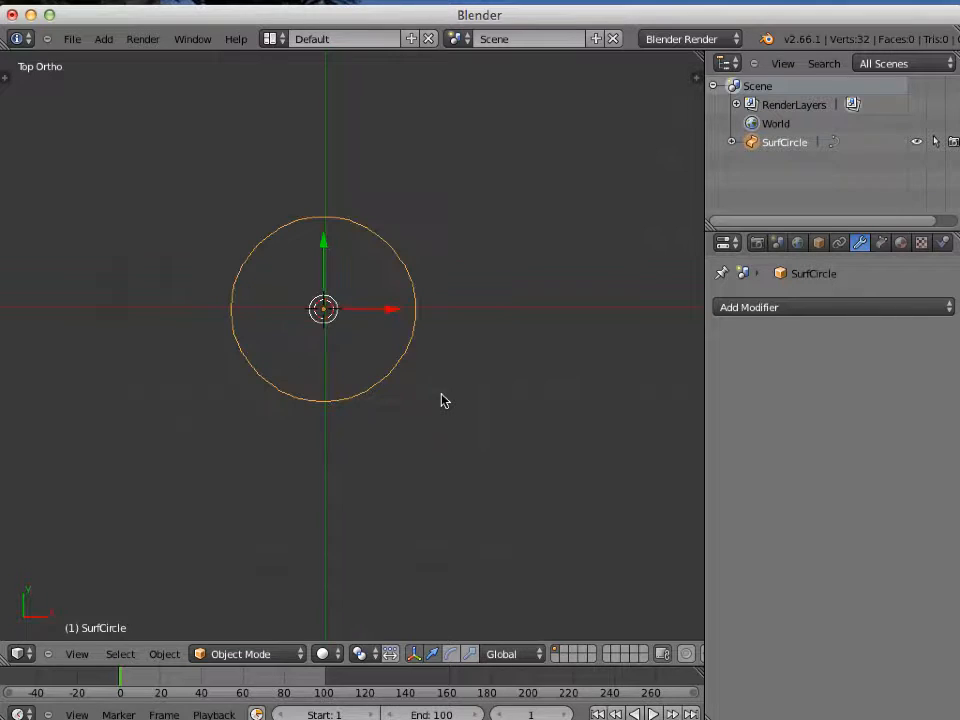
# Add a Plain Axes empty and move it along the negative X axis until it sits outside the circle
pyautogui.hotkey('shift', 'a')
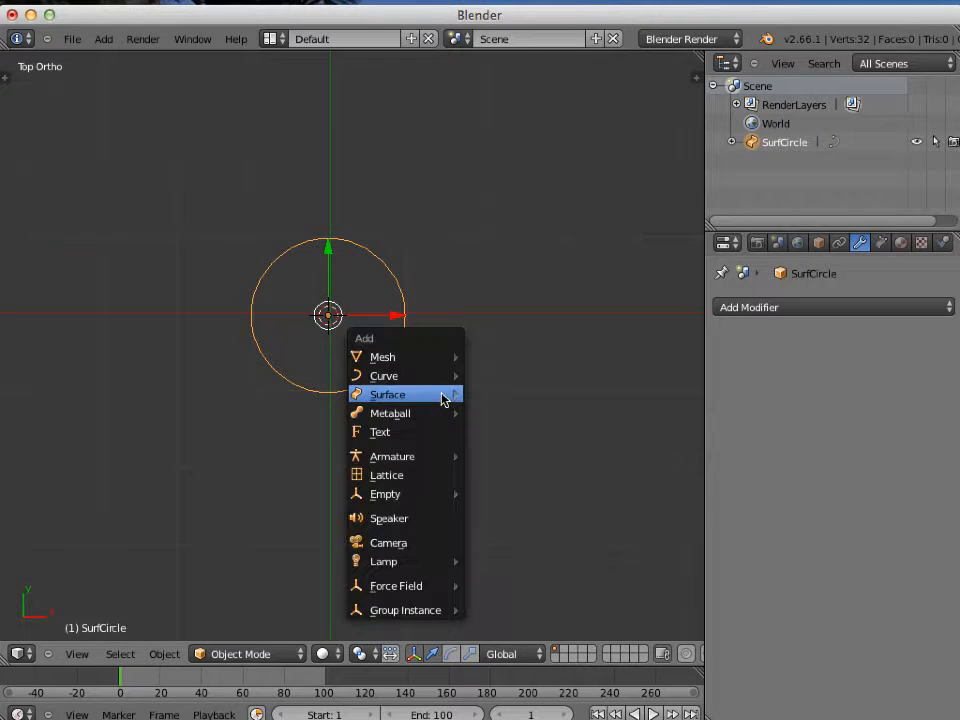
pyautogui.moveTo(426, 500)
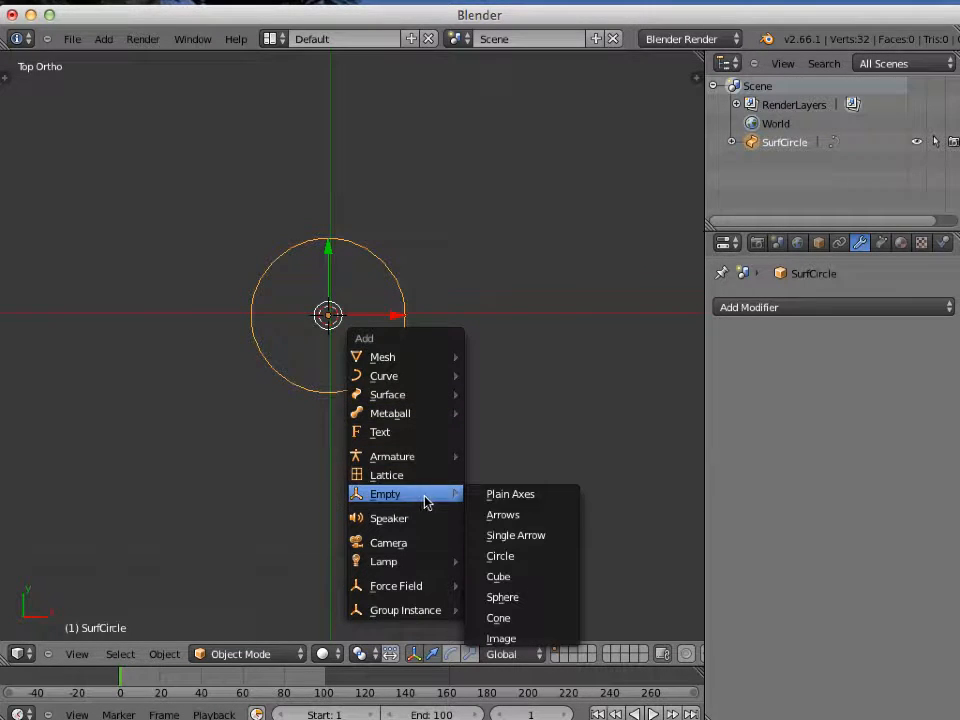
pyautogui.click(490, 495)
pyautogui.moveTo(398, 320); pyautogui.dragTo(218, 331)
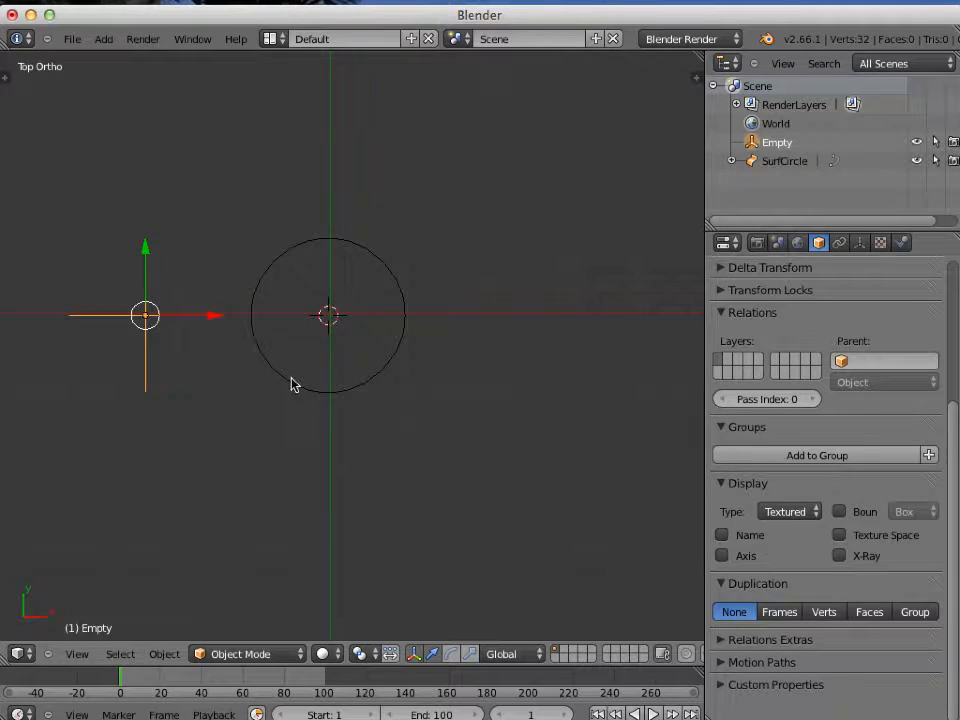
# Select the surface circle and set its X rotation to 90°
pyautogui.scroll(-2, 296, 388)
pyautogui.keyDown('shift'); pyautogui.moveTo(306, 401); pyautogui.dragTo(401, 392, button='middle'); pyautogui.keyUp('shift')
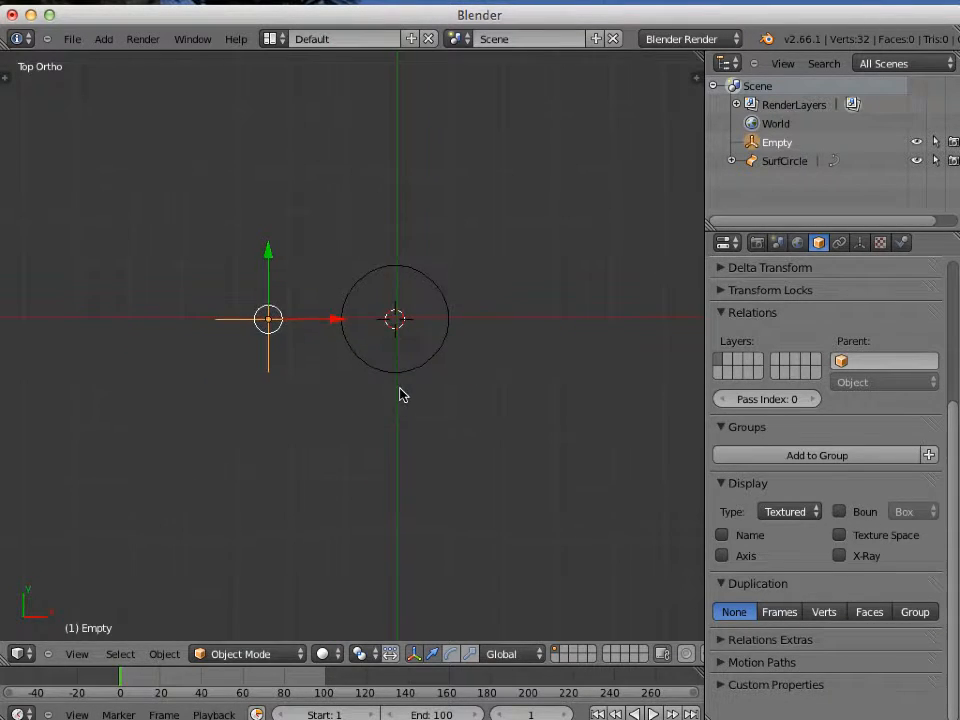
pyautogui.rightClick(414, 370)
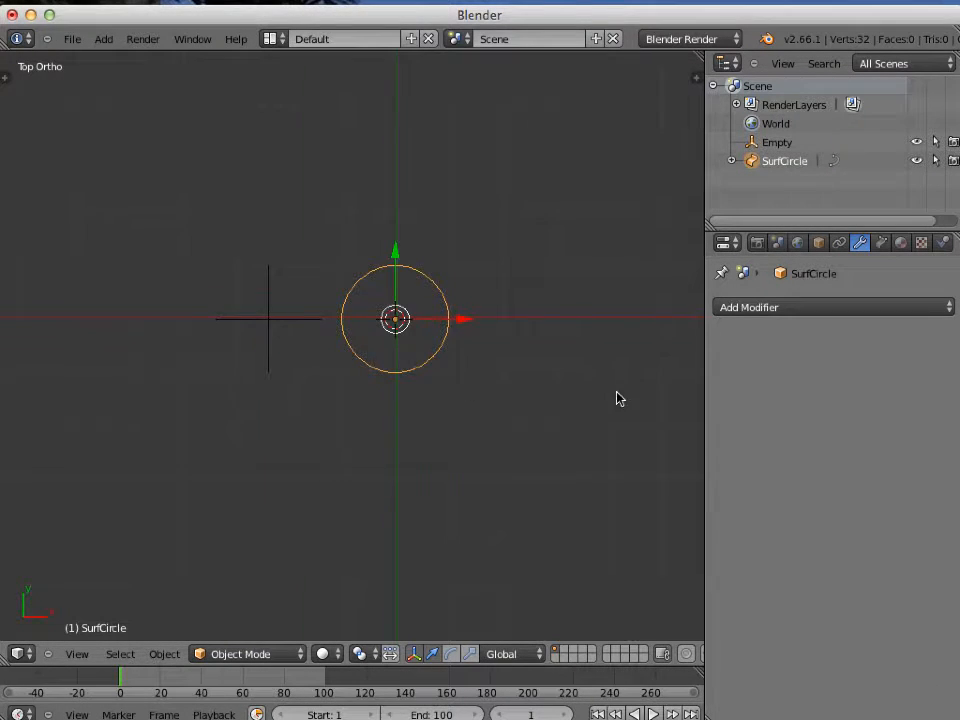
pyautogui.press('n')
pyautogui.click(597, 187)
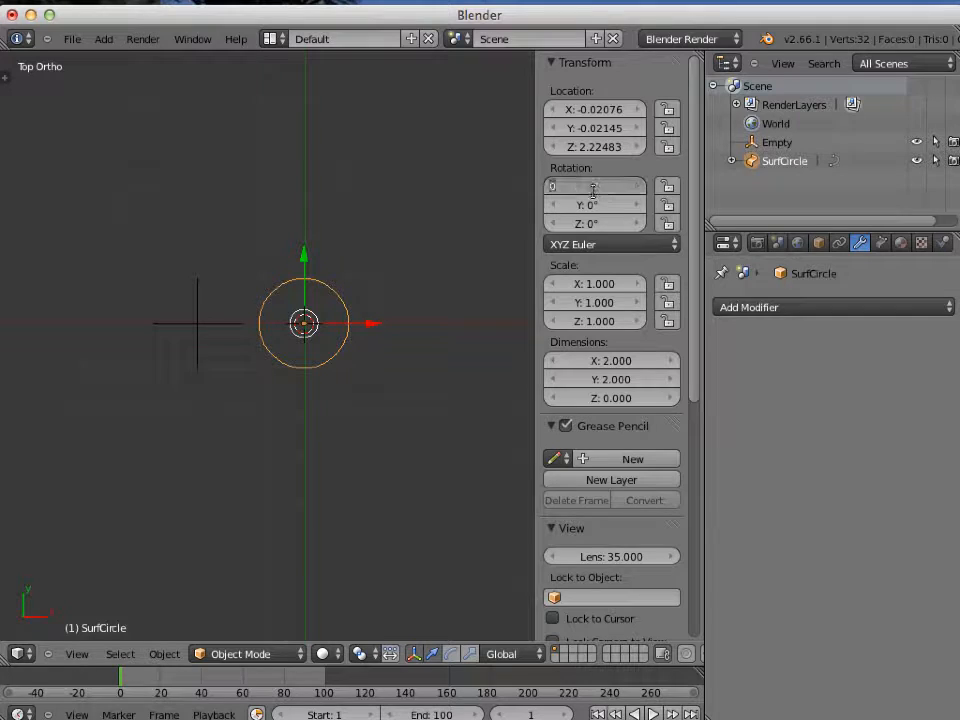
pyautogui.write('90')
pyautogui.press('Return')
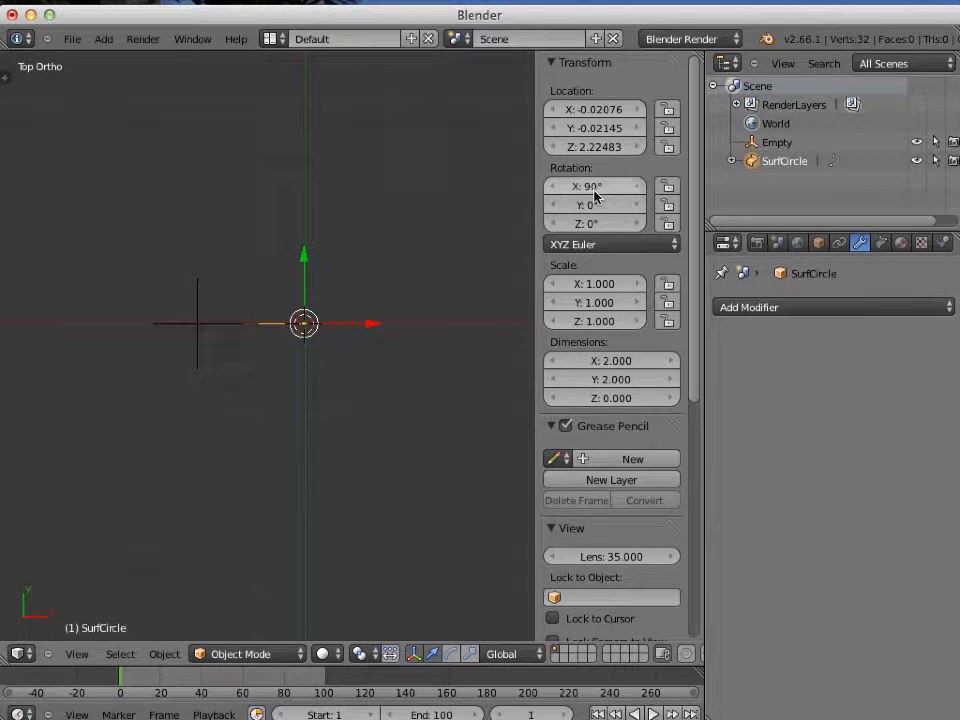
pyautogui.press('n')
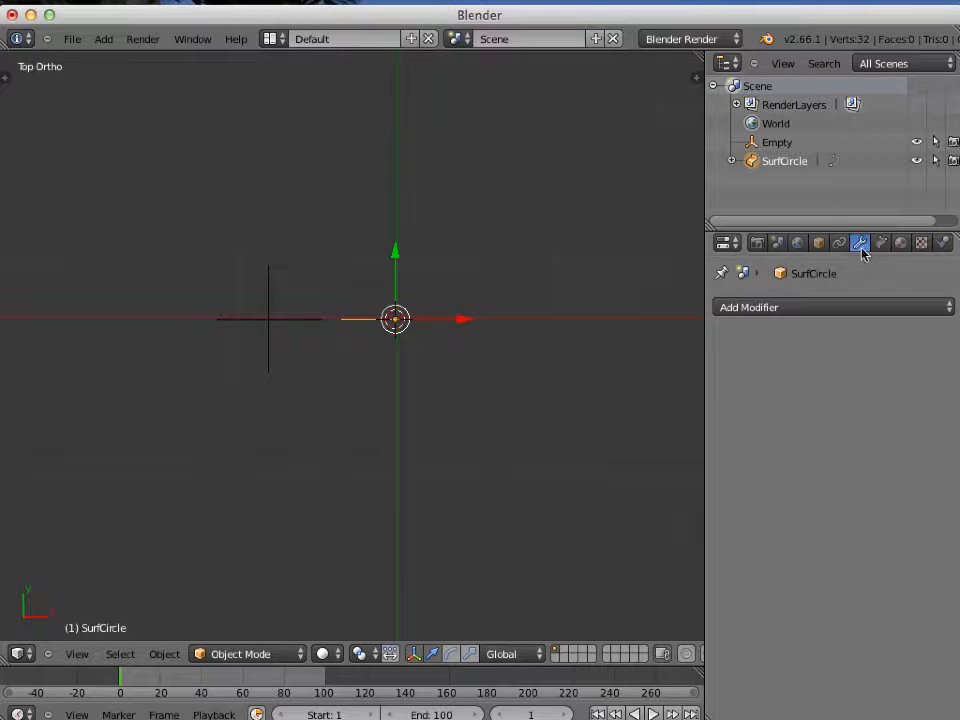
# Add a Screw modifier to the surface circle and use the Empty as its axis object
pyautogui.click(818, 308)
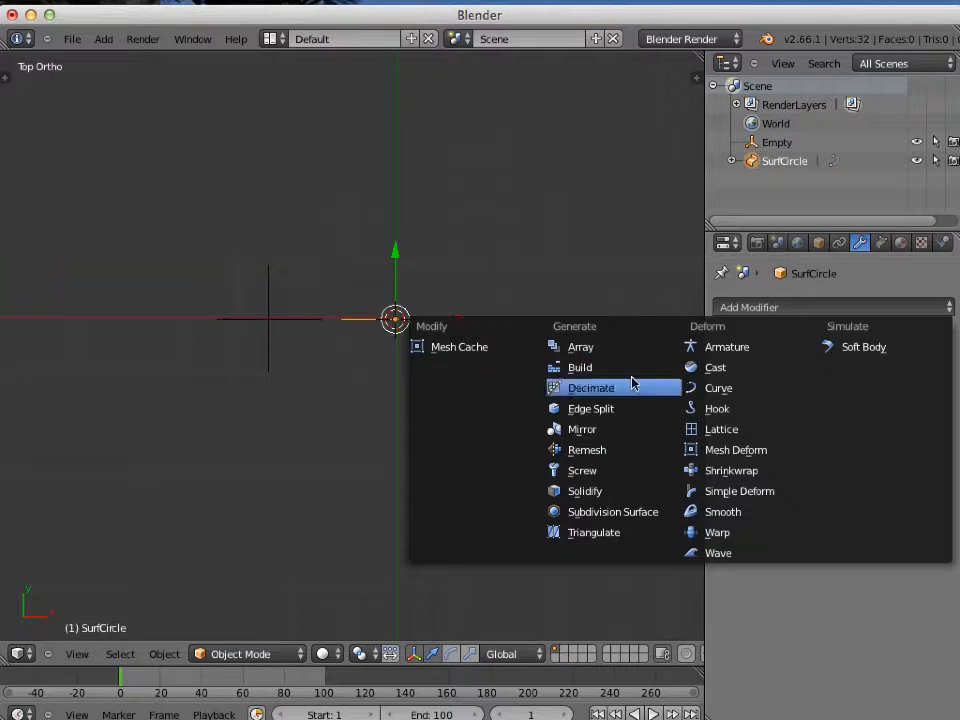
pyautogui.click(601, 470)
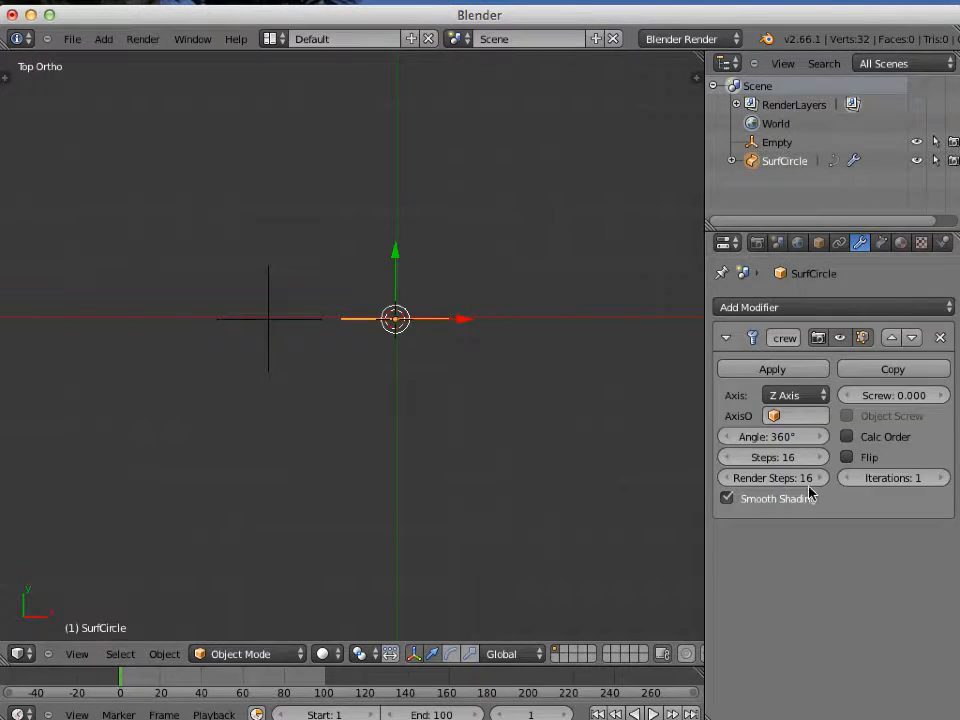
pyautogui.click(783, 416)
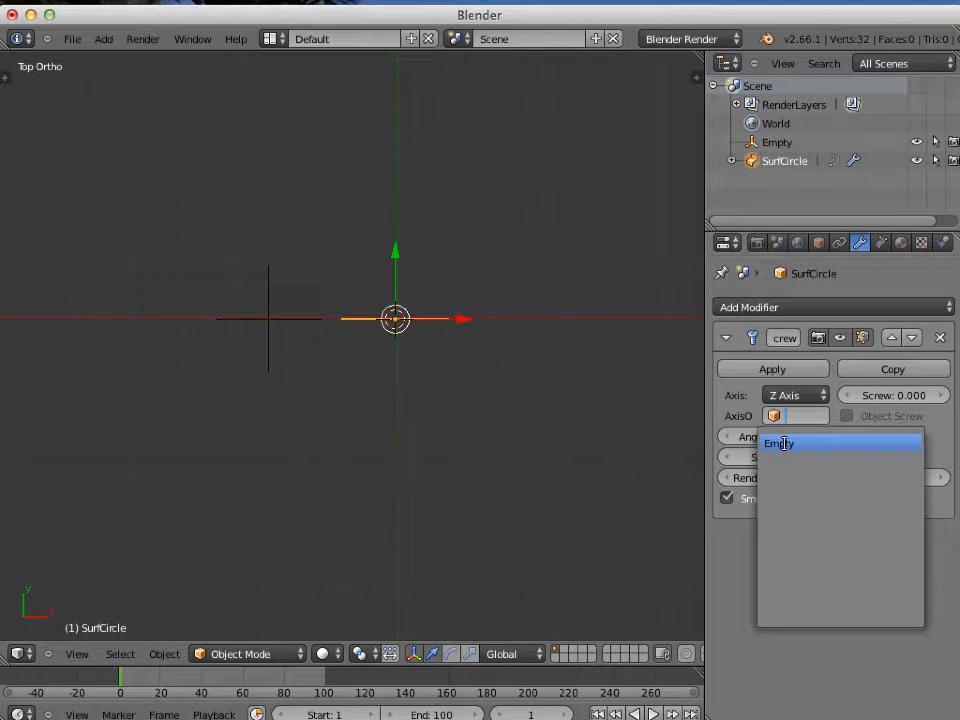
pyautogui.click(780, 443)
# Move the Empty farther from the circle along the negative X axis to widen the ring
pyautogui.moveTo(491, 419); pyautogui.dragTo(457, 330, button='middle')
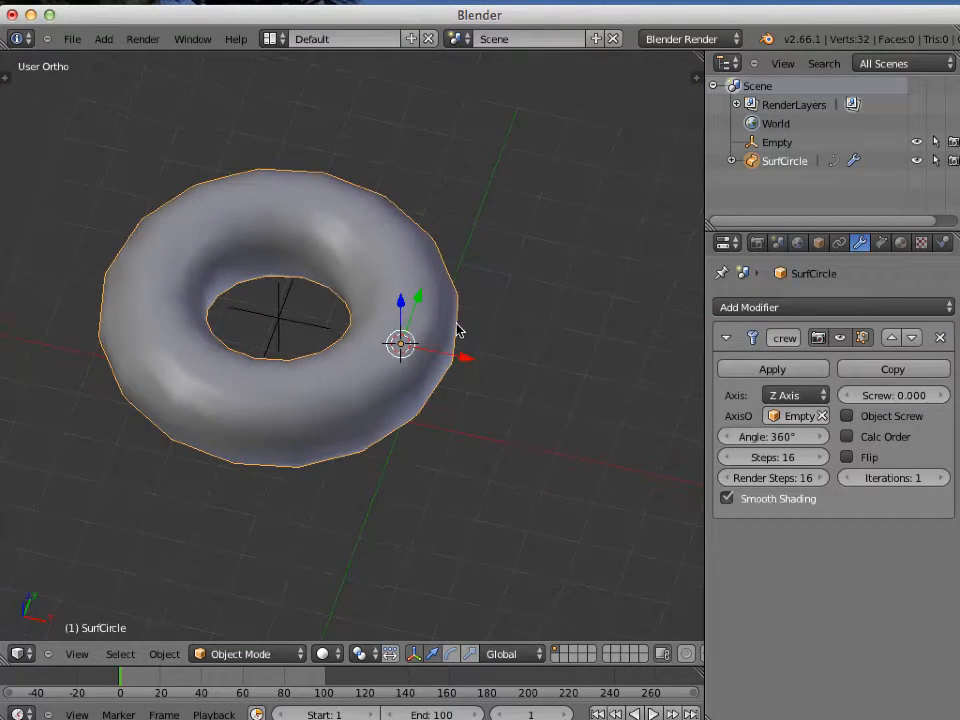
pyautogui.scroll(-1, 485, 380)
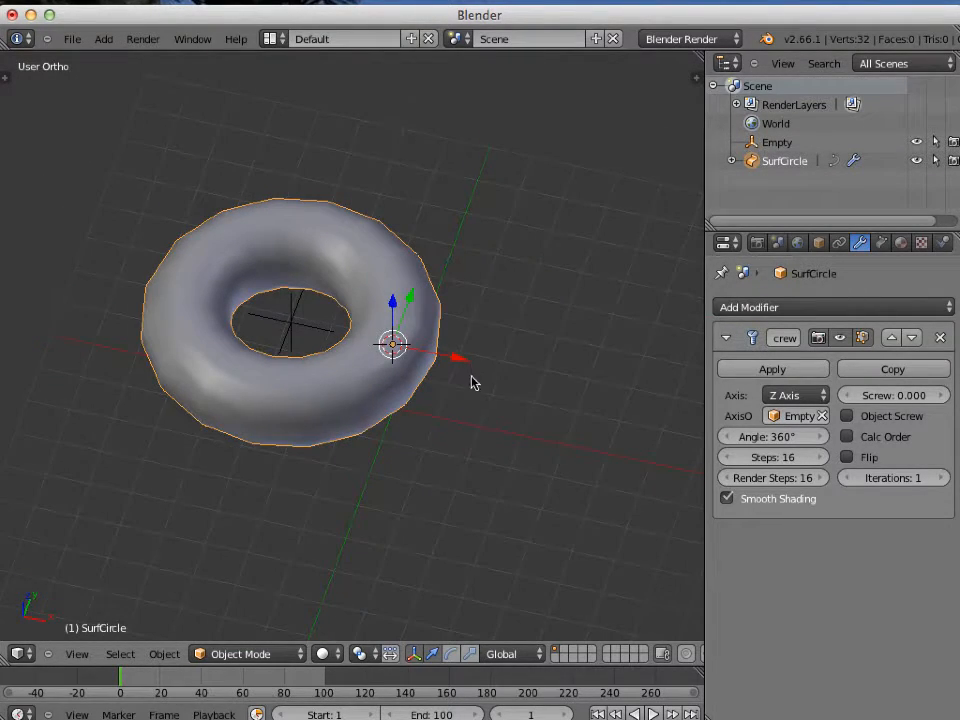
pyautogui.scroll(-1, 474, 383)
pyautogui.rightClick(306, 330)
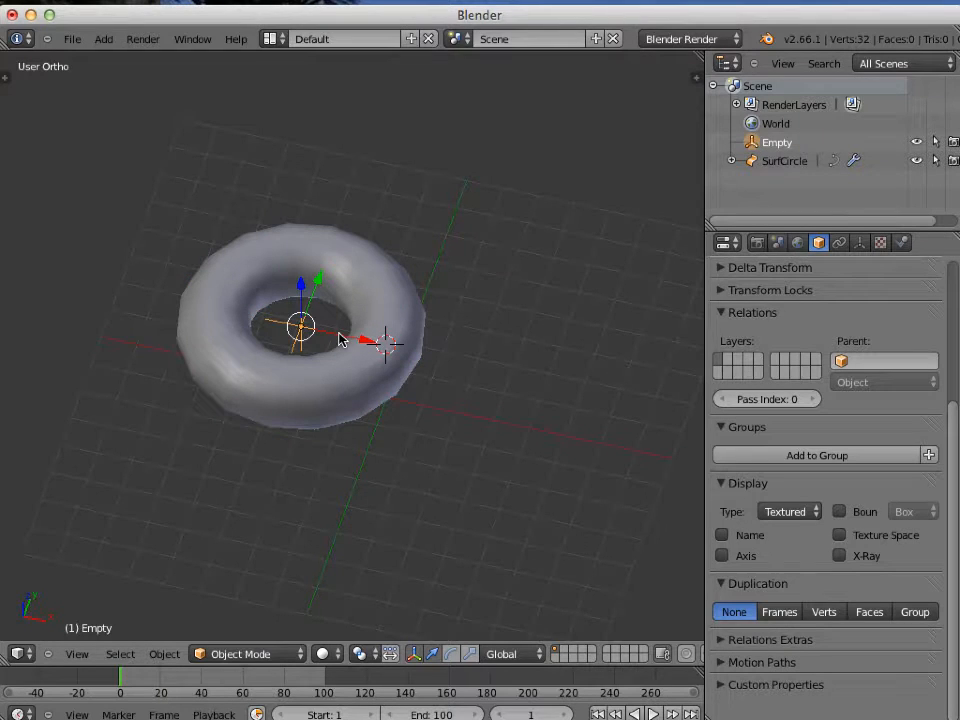
pyautogui.press('g')
pyautogui.press('x')
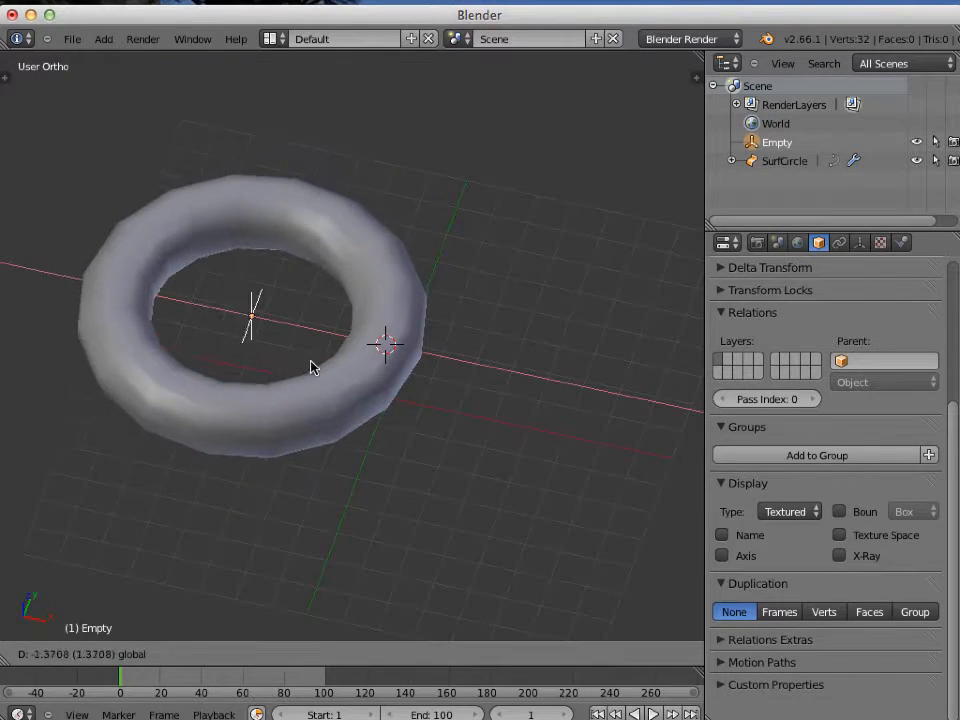
pyautogui.click(352, 373)
# In front view, enable Object Screw in the surface circle's Screw modifier, and select the Empty
pyautogui.press('KP_1')
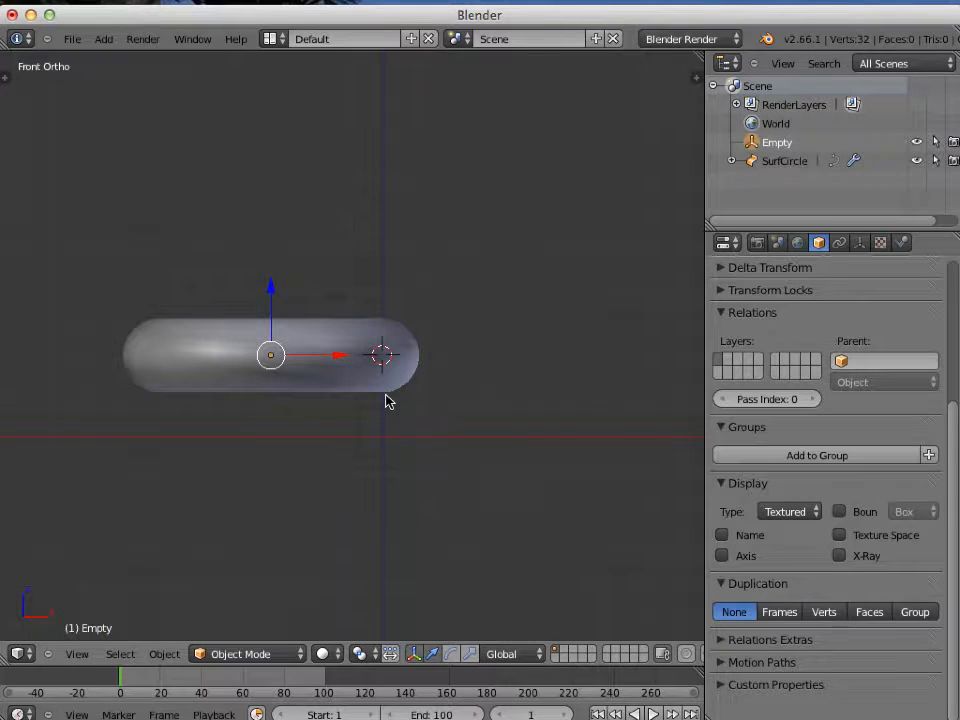
pyautogui.click(776, 161)
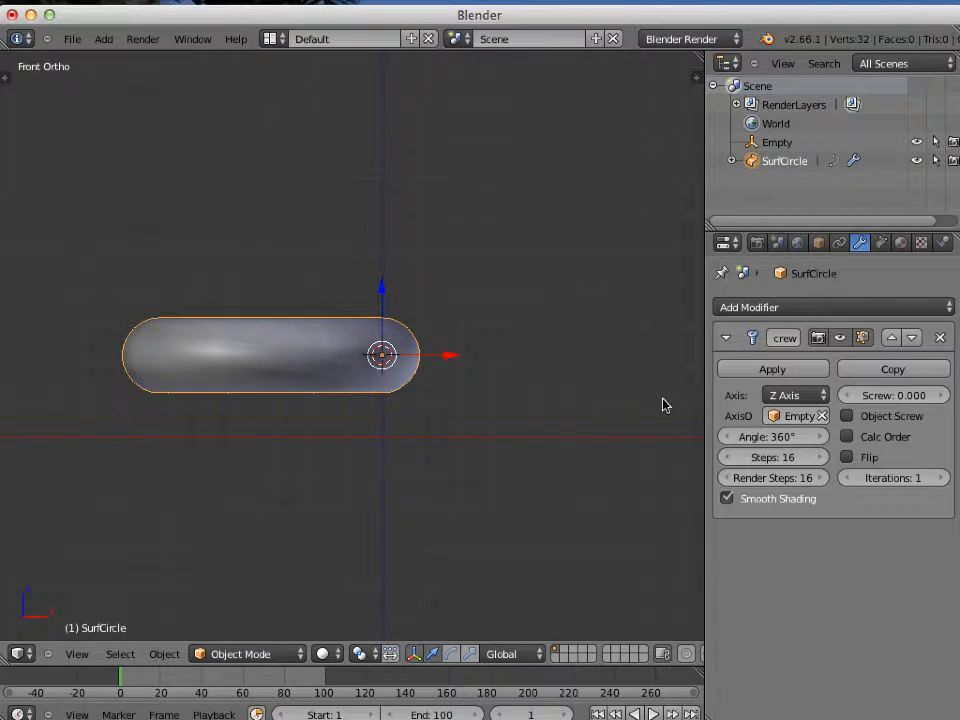
pyautogui.click(850, 417)
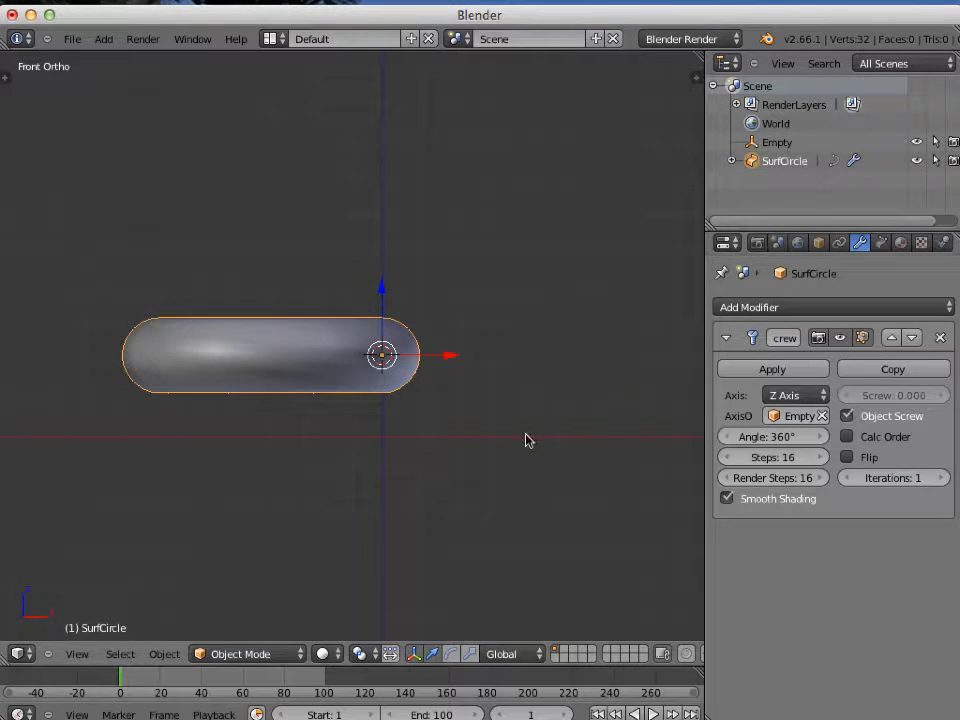
pyautogui.click(779, 146)
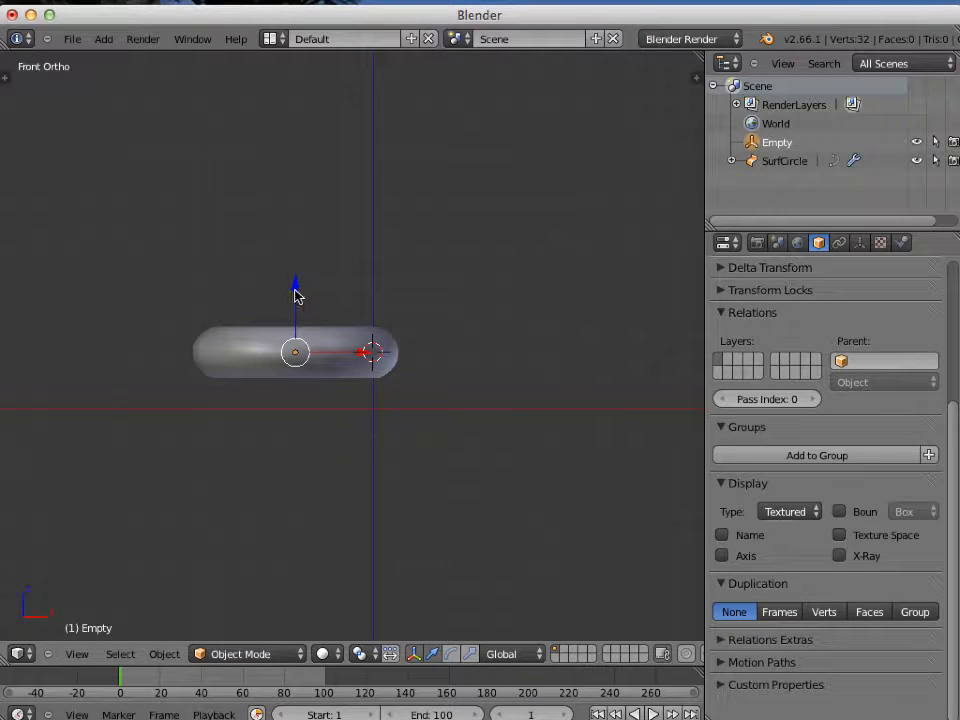
# Raise the Empty along the Z axis above the surface circle to pull the ring into a coil
pyautogui.moveTo(295, 293); pyautogui.dragTo(312, 205)
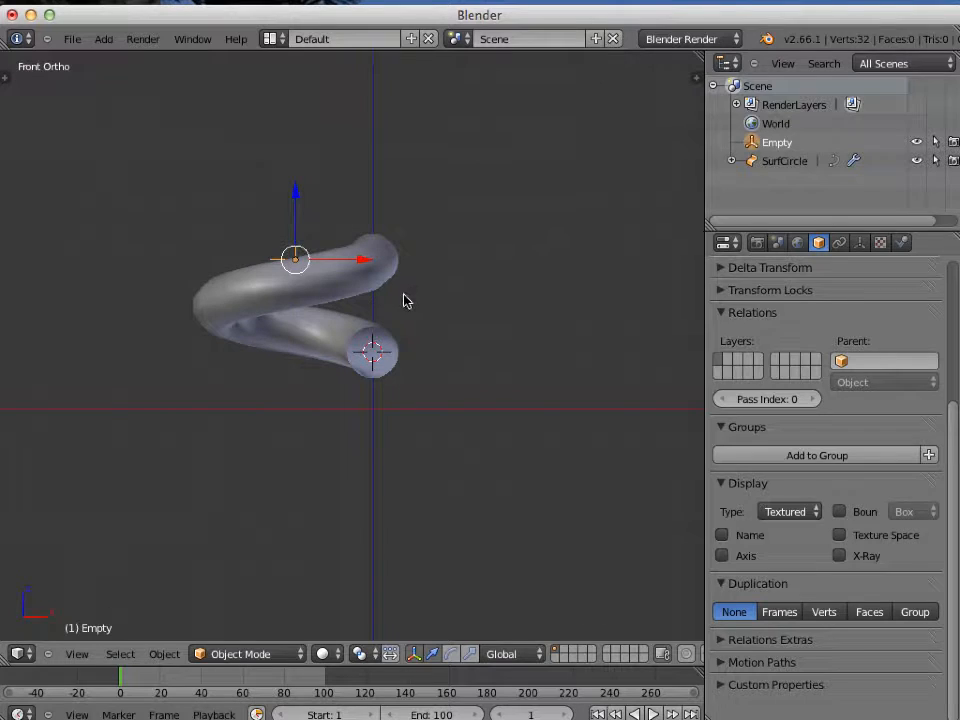
pyautogui.moveTo(417, 305); pyautogui.dragTo(636, 393, button='middle')
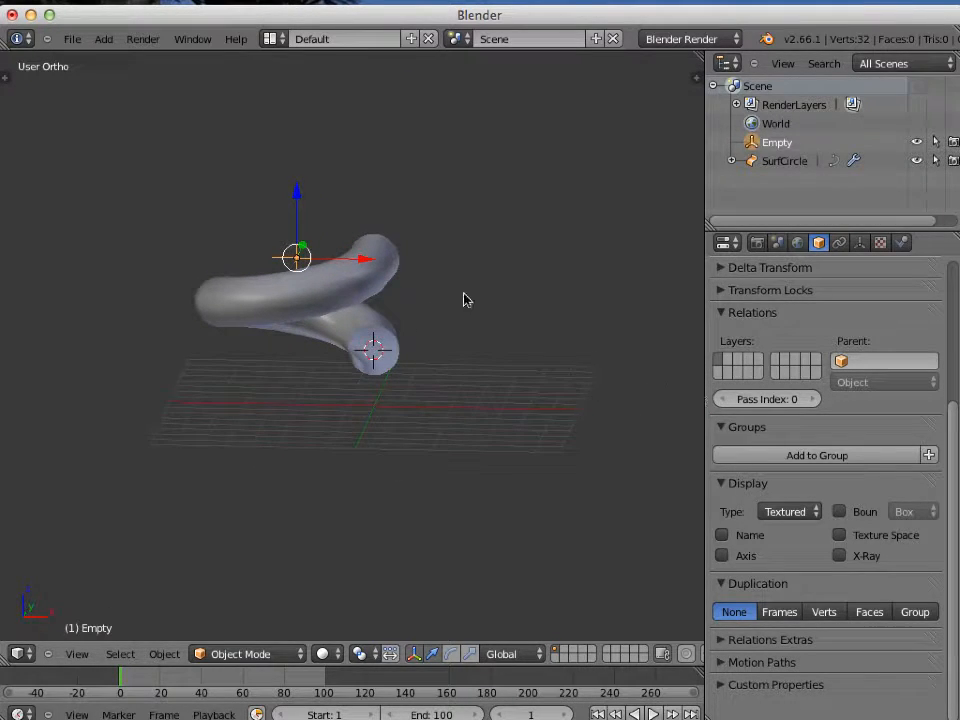
# Select the coiled surface circle and set its Screw modifier's Iterations to 5
pyautogui.rightClick(370, 285)
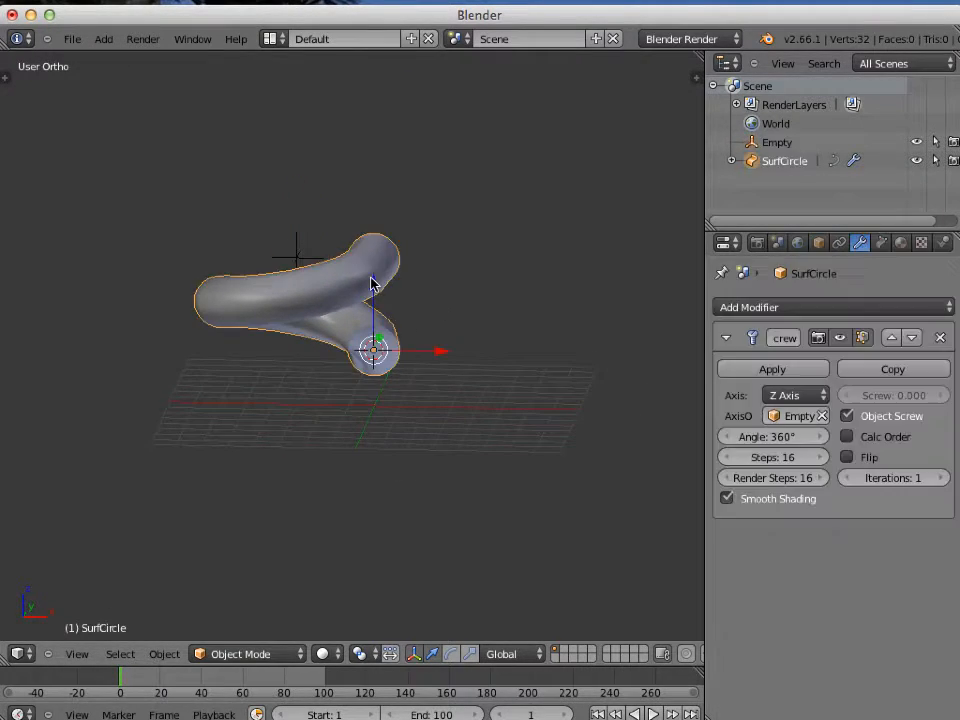
pyautogui.click(941, 478)
pyautogui.click(941, 478)
pyautogui.click(941, 478)
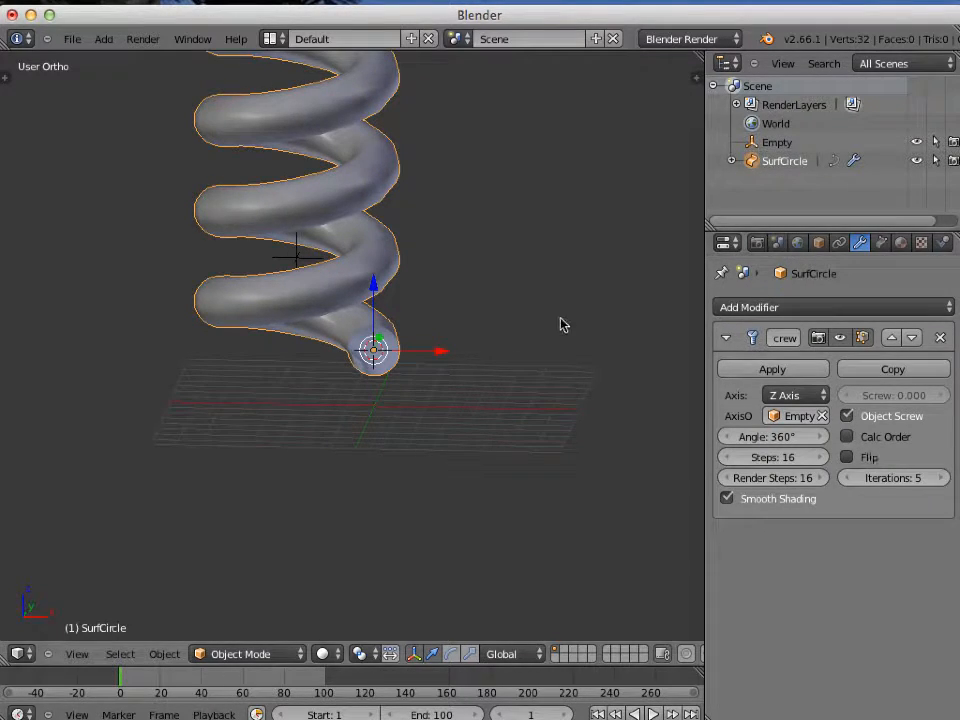
pyautogui.keyDown('shift'); pyautogui.moveTo(566, 361); pyautogui.dragTo(549, 515, button='middle'); pyautogui.keyUp('shift')
pyautogui.scroll(-2, 557, 450)
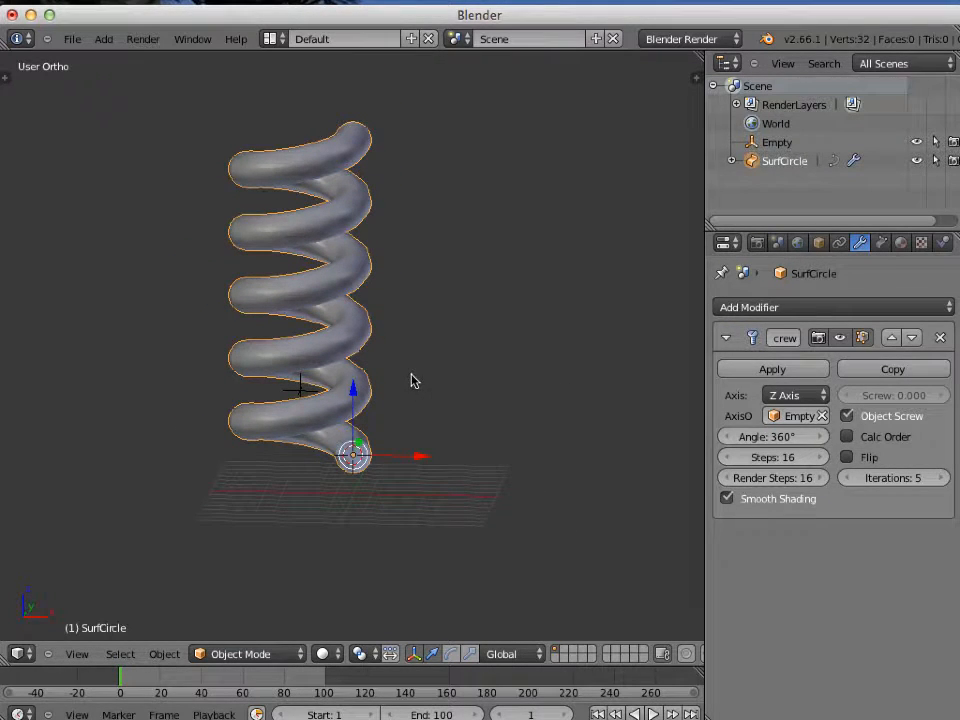
pyautogui.moveTo(469, 394); pyautogui.dragTo(448, 413, button='middle')
# Select the Empty, adjust its height slightly along Z, and shift it along negative X to widen the coil
pyautogui.click(775, 142)
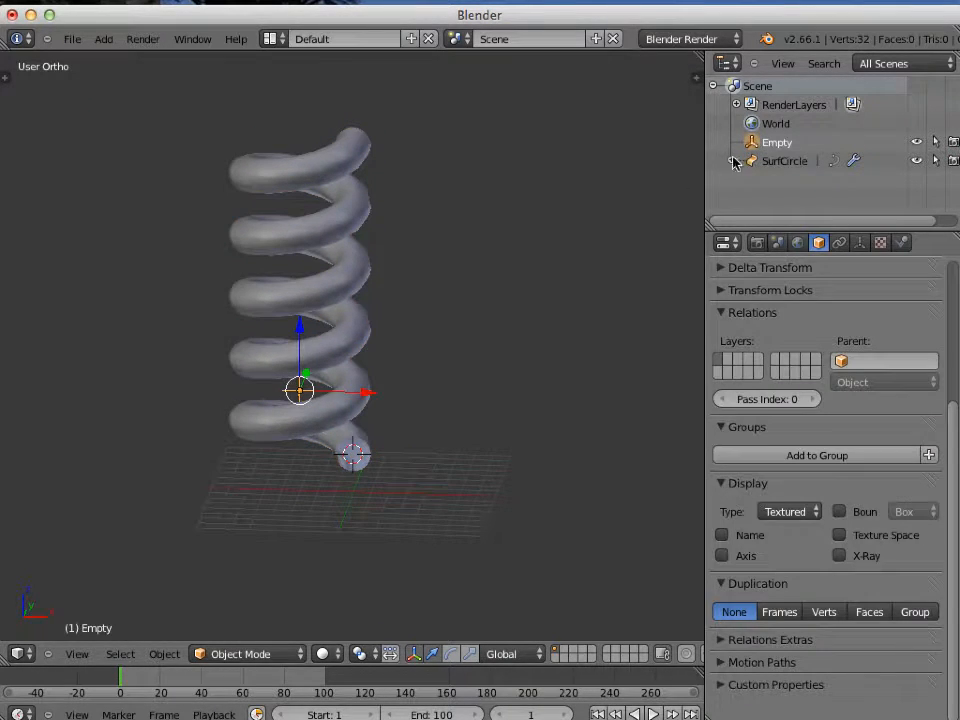
pyautogui.press('g')
pyautogui.press('z')
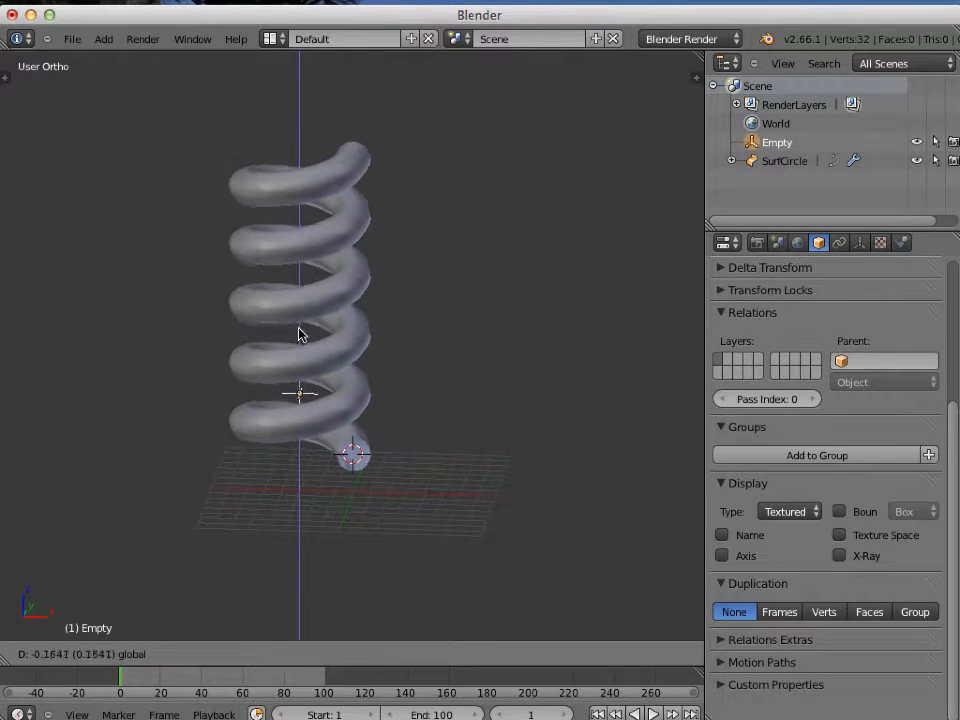
pyautogui.click(335, 345)
pyautogui.scroll(1, 370, 368)
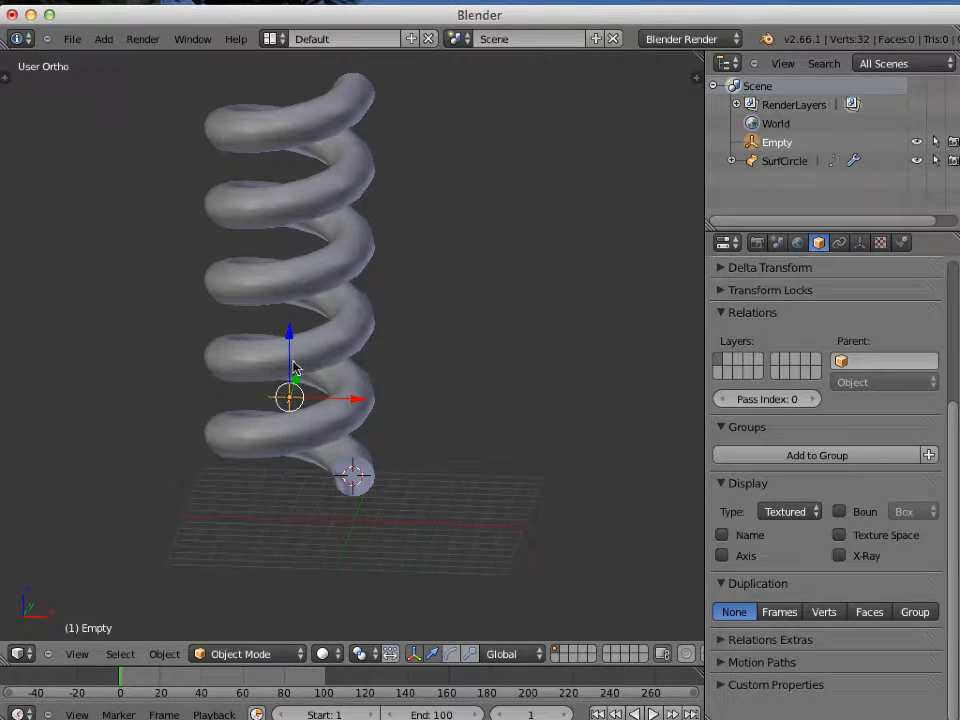
pyautogui.moveTo(360, 402)
pyautogui.mouseDown()
pyautogui.moveTo(296, 403)
pyautogui.moveTo(420, 414)
pyautogui.moveTo(289, 411)
pyautogui.moveTo(362, 428)
pyautogui.moveTo(349, 410)
pyautogui.mouseUp()
# Select the surface circle and set the Screw modifier's Steps to 32
pyautogui.rightClick(353, 413)
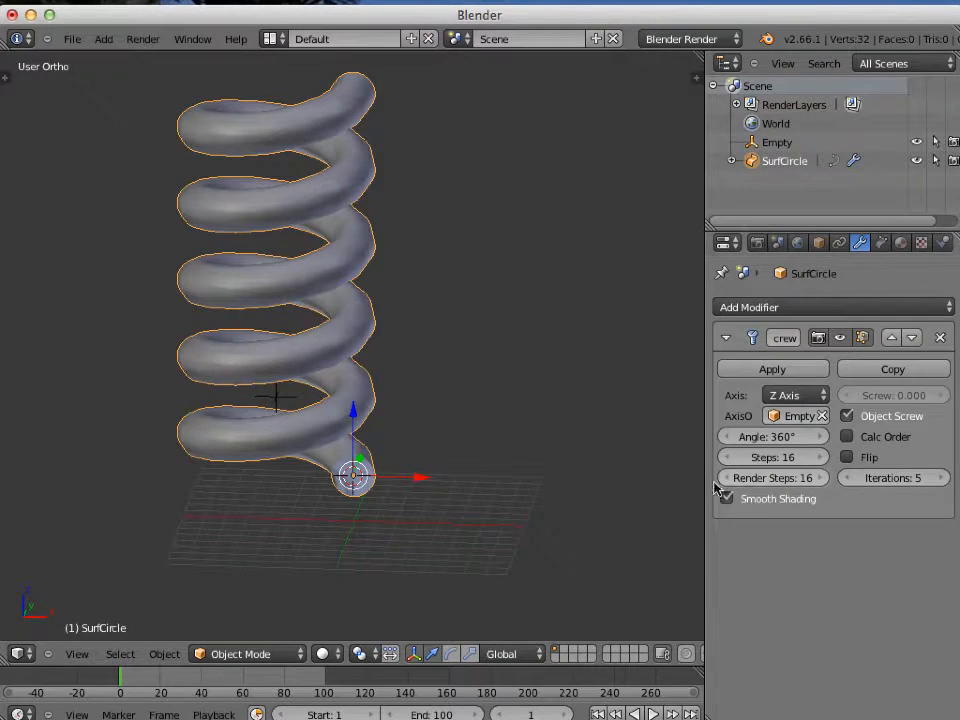
pyautogui.click(786, 462)
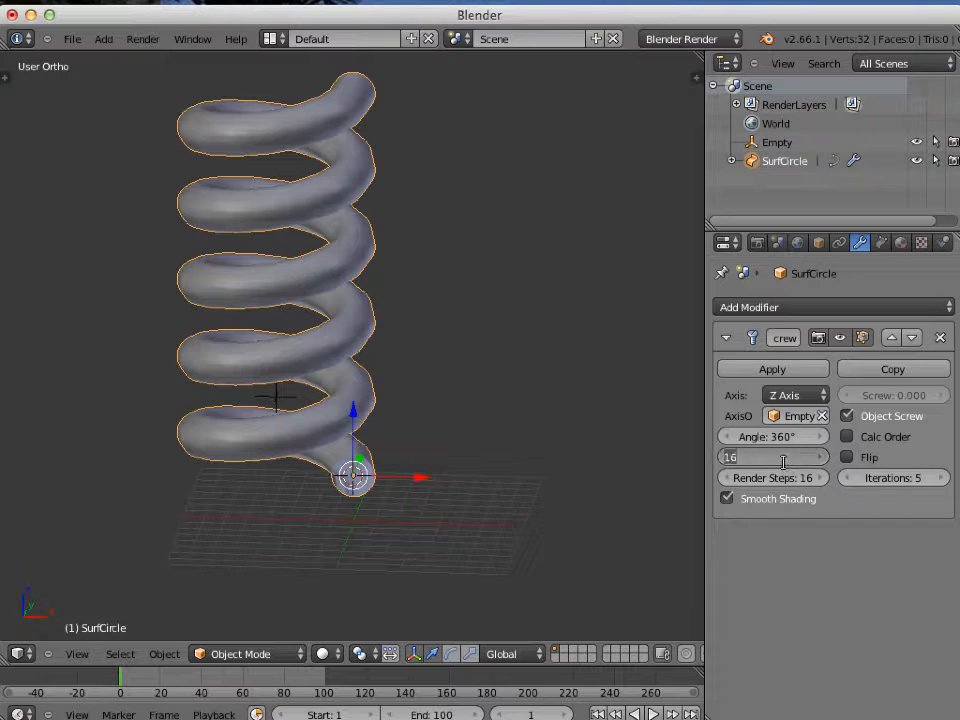
pyautogui.write('32')
pyautogui.press('Return')
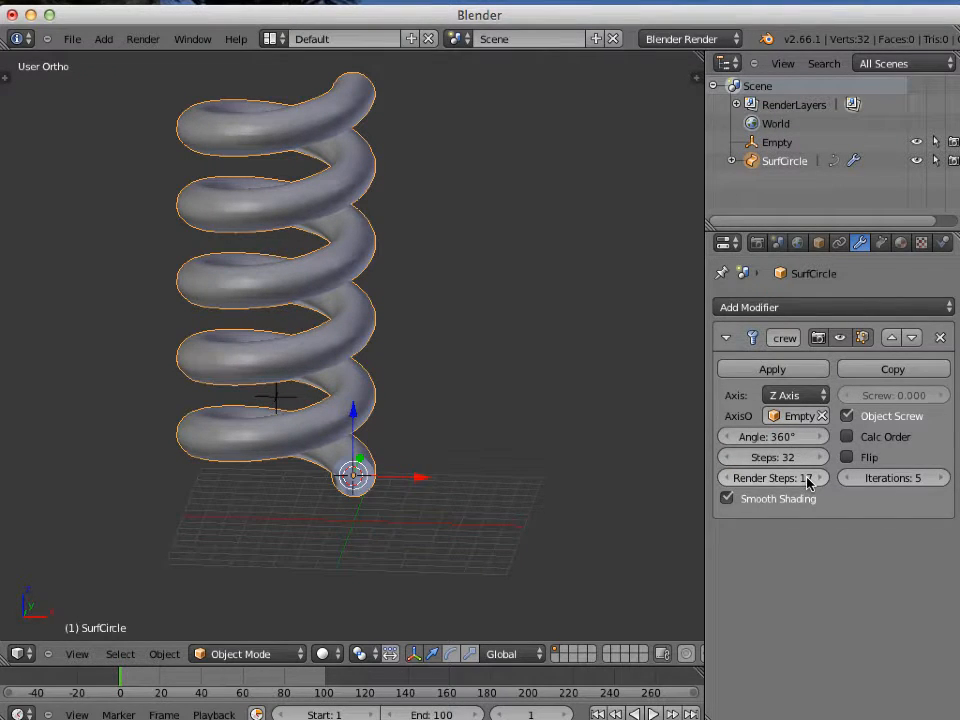
# Set the Screw modifier's Render Steps to 32 and enable Calc Order
pyautogui.click(808, 481)
pyautogui.click(813, 481)
pyautogui.click(812, 481)
pyautogui.click(810, 480)
pyautogui.click(806, 480)
pyautogui.click(776, 480)
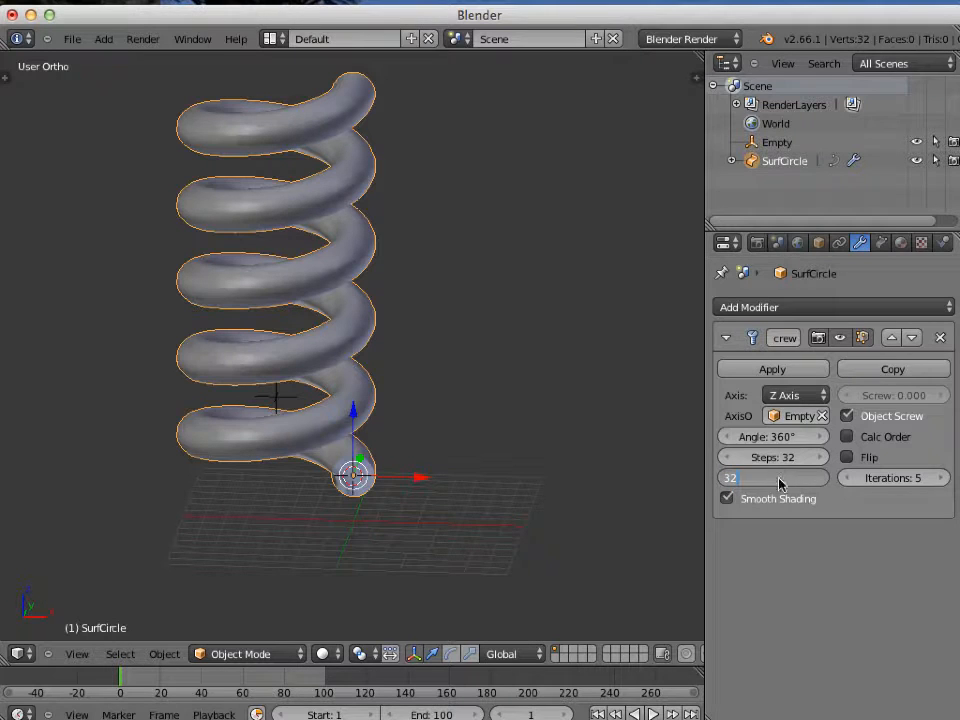
pyautogui.press('Return')
pyautogui.click(849, 438)
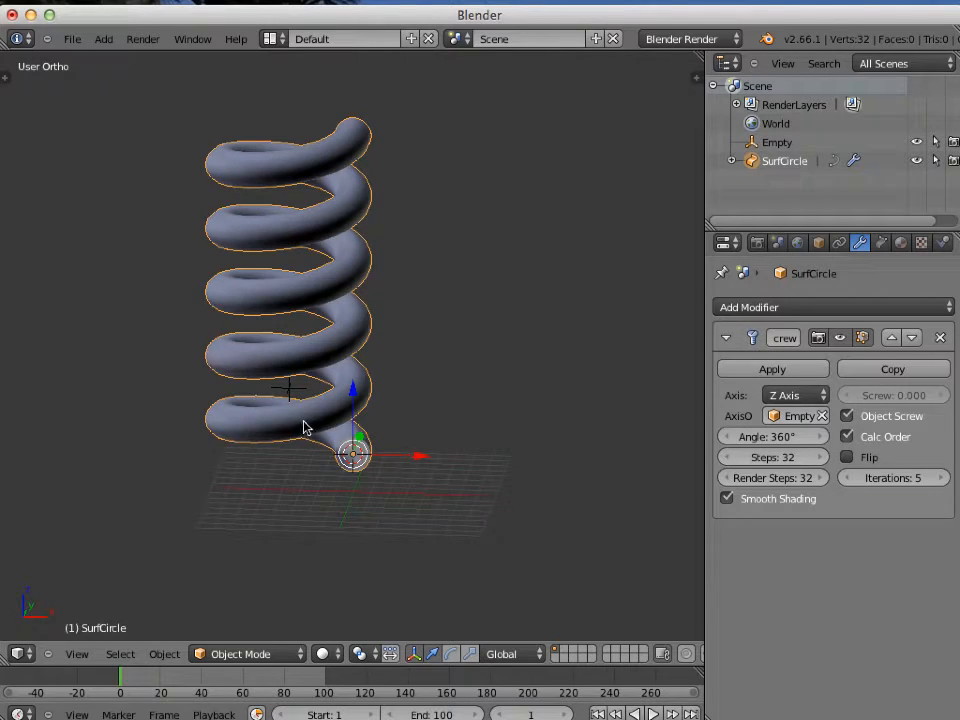
# Enter Edit Mode on the surface circle's data and bring its control points at the coil's lower end into close view
pyautogui.click(732, 162)
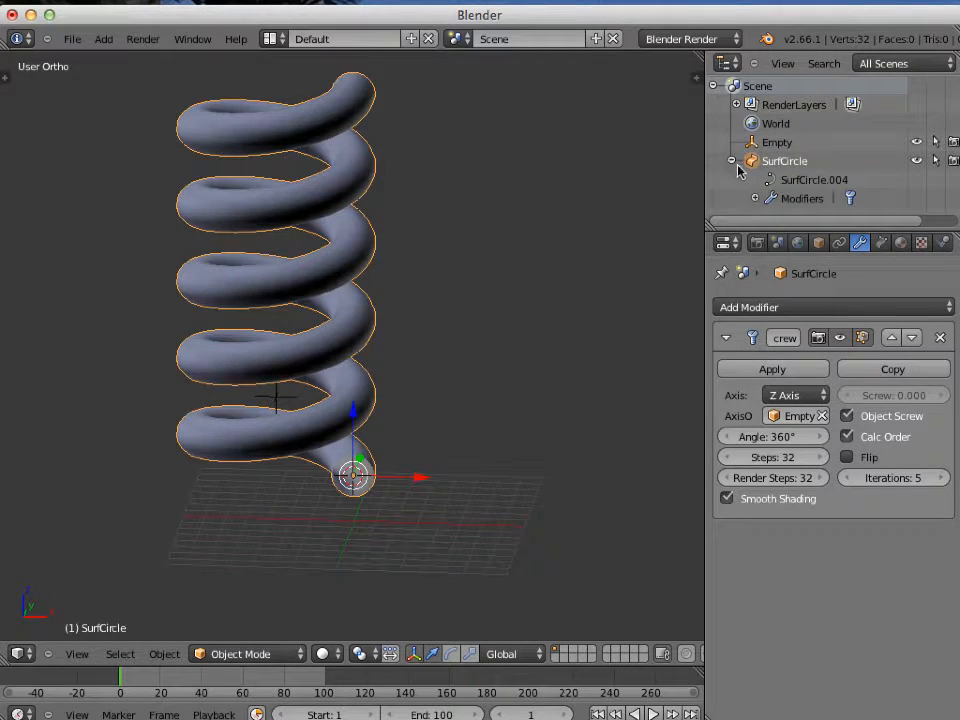
pyautogui.click(797, 181)
pyautogui.keyDown('shift'); pyautogui.scroll(2, 501, 428); pyautogui.keyUp('shift')
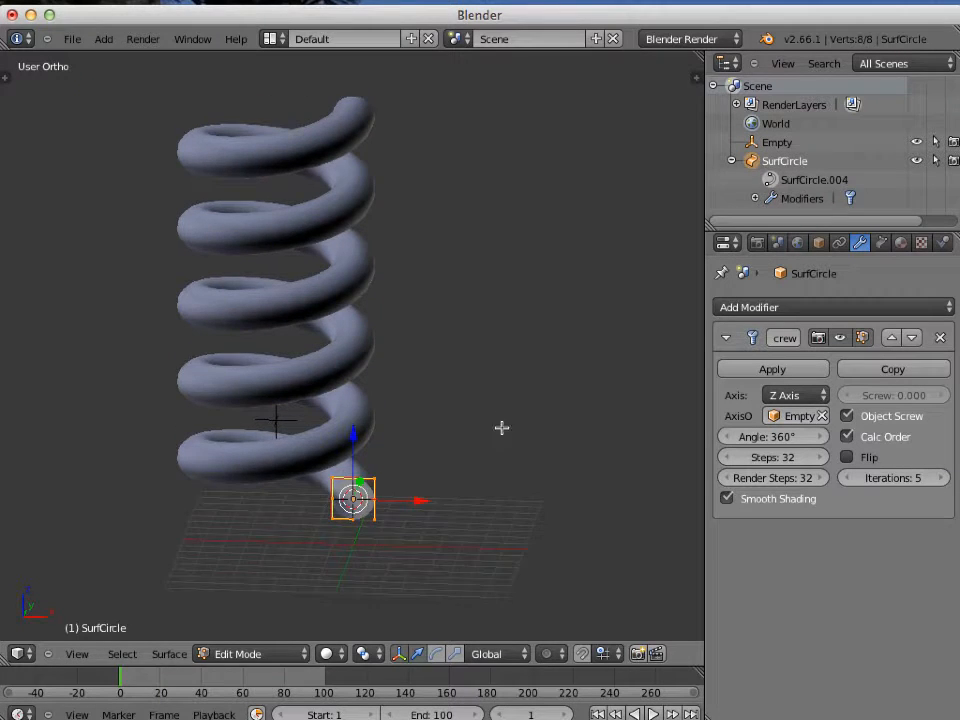
pyautogui.scroll(-2, 500, 401)
pyautogui.scroll(1, 465, 401)
pyautogui.scroll(1, 464, 401)
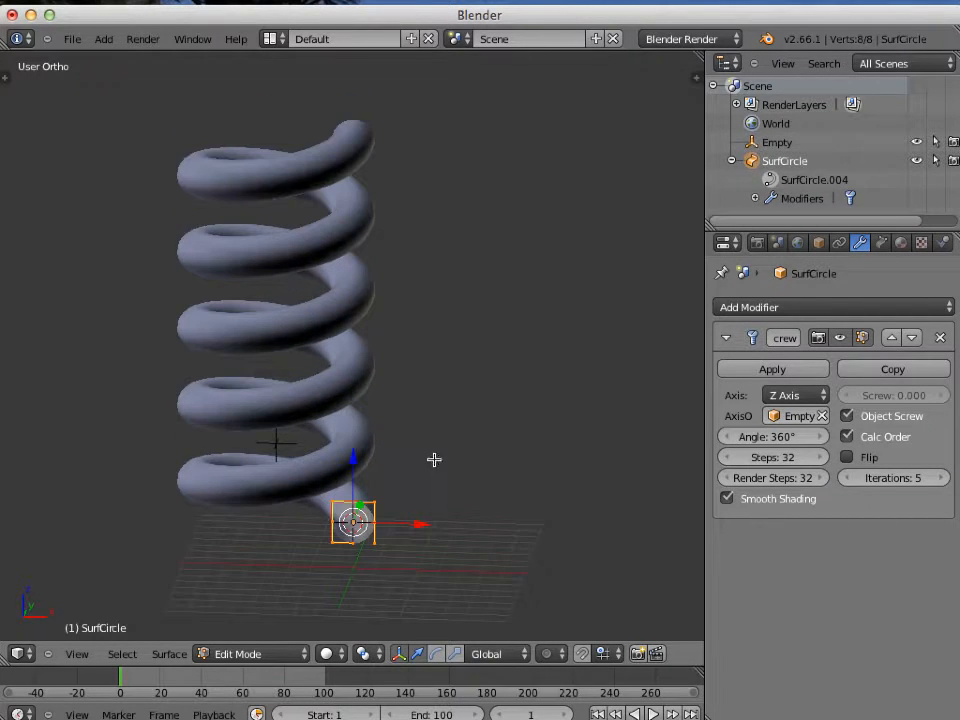
pyautogui.keyDown('shift'); pyautogui.moveTo(433, 459); pyautogui.dragTo(529, 362, button='middle'); pyautogui.keyUp('shift')
pyautogui.scroll(5, 529, 362)
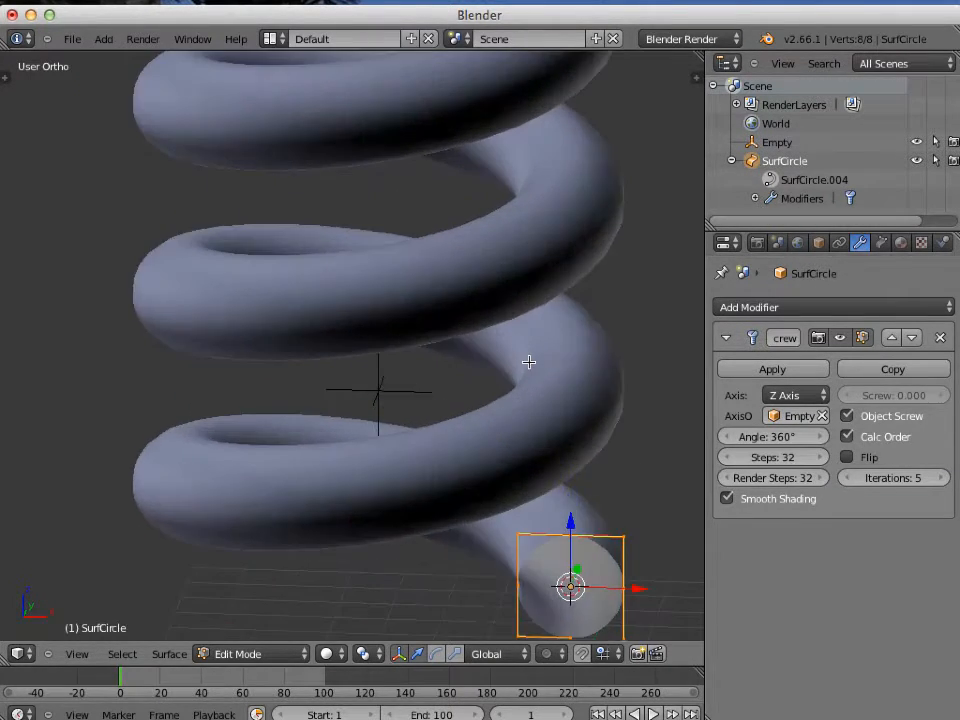
pyautogui.scroll(-2, 556, 521)
# Move the profile's top middle control point down along Z by about 1.8 to form a groove
pyautogui.rightClick(506, 479)
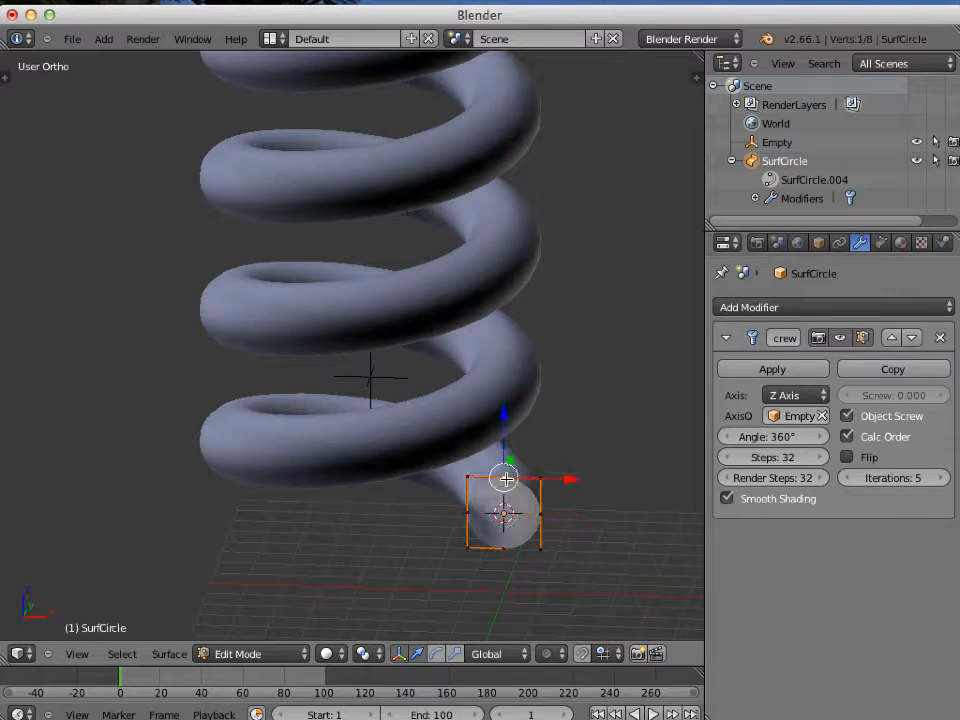
pyautogui.press('g')
pyautogui.press('z')
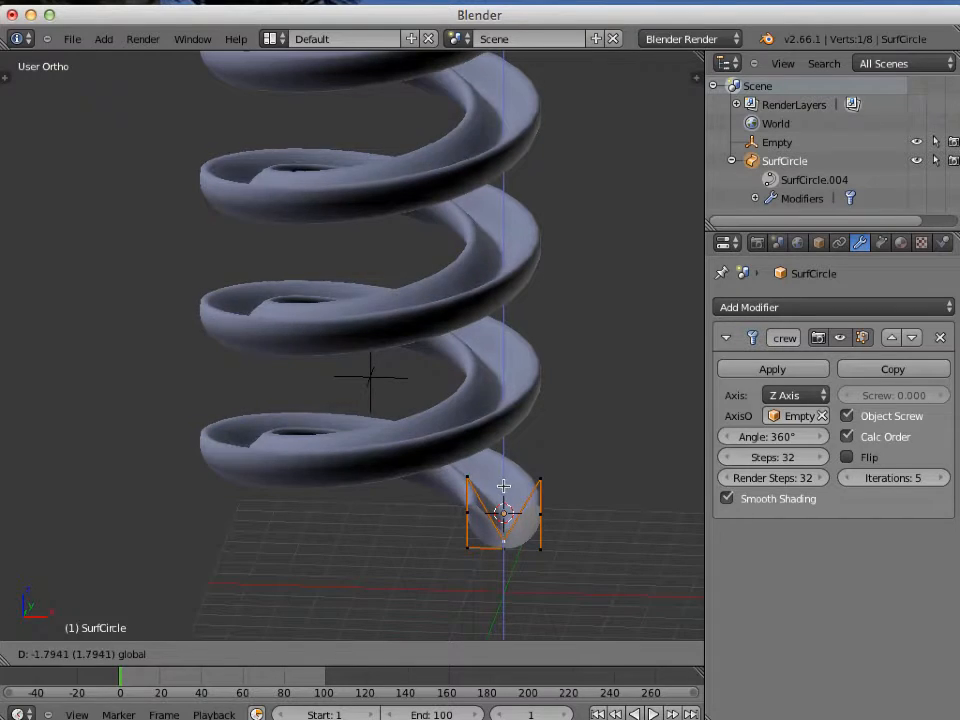
pyautogui.click(502, 488)
pyautogui.moveTo(502, 488); pyautogui.dragTo(345, 451, button='middle')
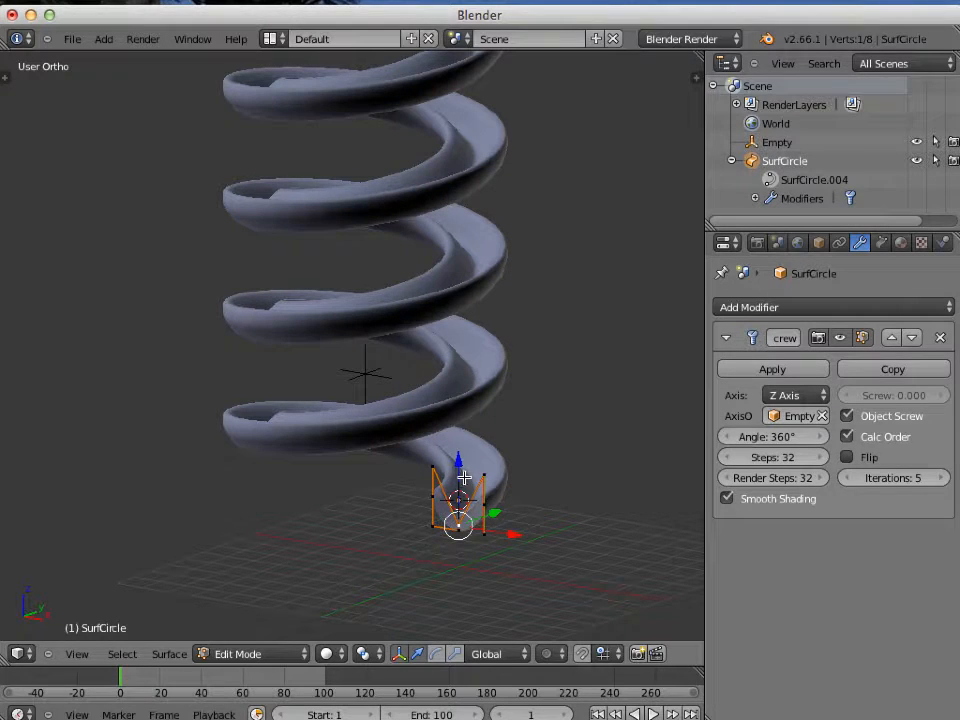
# Move the same control point back up along Z to the profile's upper edge
pyautogui.press('g')
pyautogui.press('z')
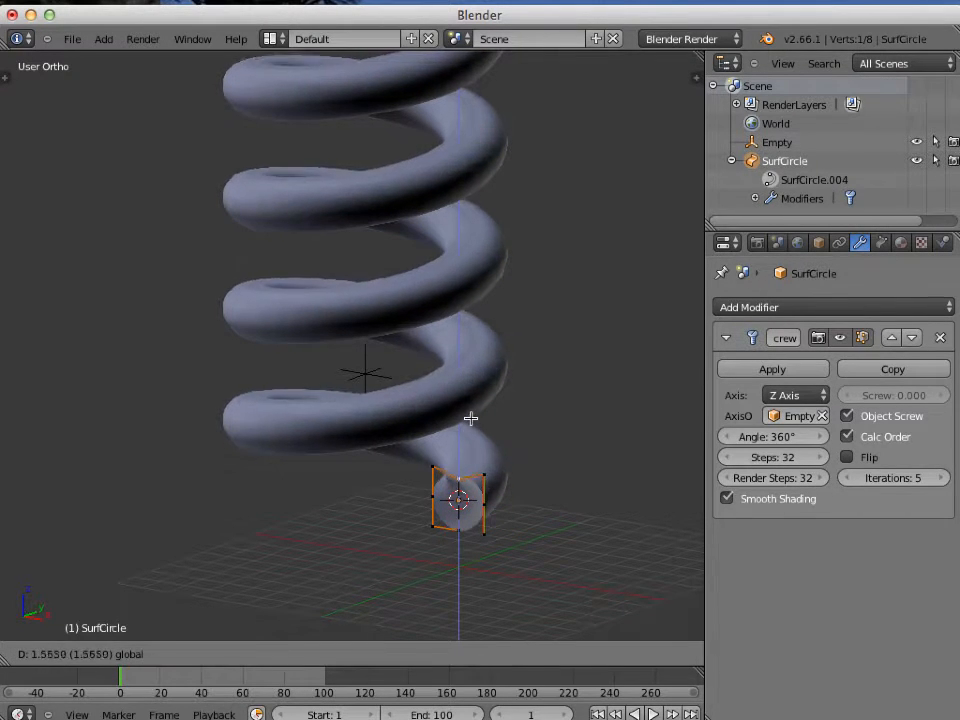
pyautogui.click(471, 410)
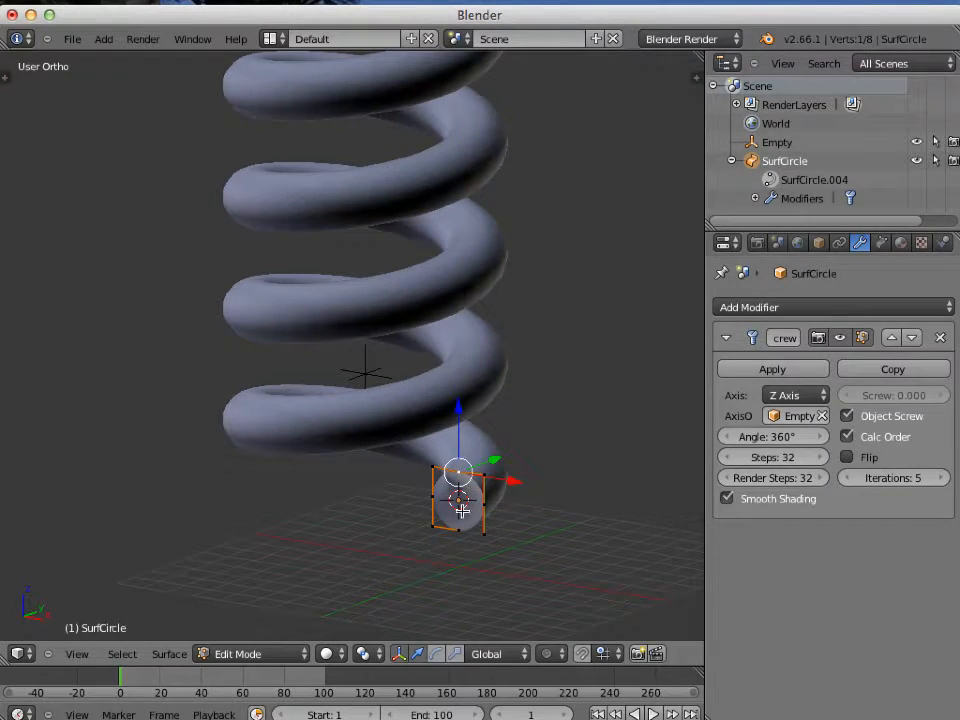
# Select all control points of the profile and subdivide them with one cut
pyautogui.press('a')
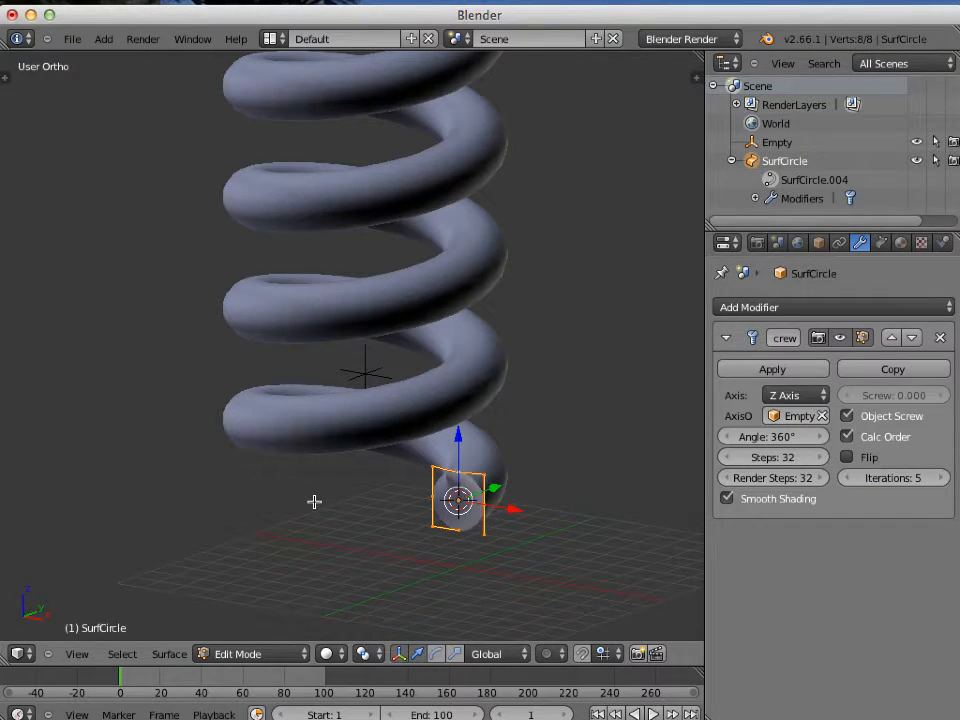
pyautogui.press('t')
pyautogui.click(54, 306)
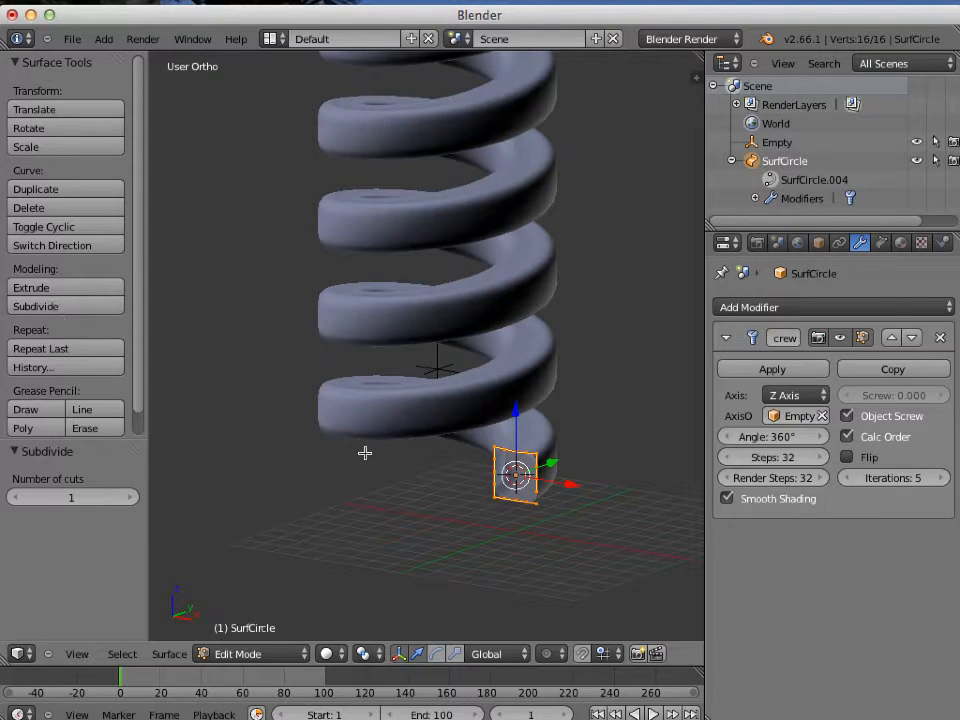
pyautogui.moveTo(458, 370); pyautogui.dragTo(476, 379, button='middle')
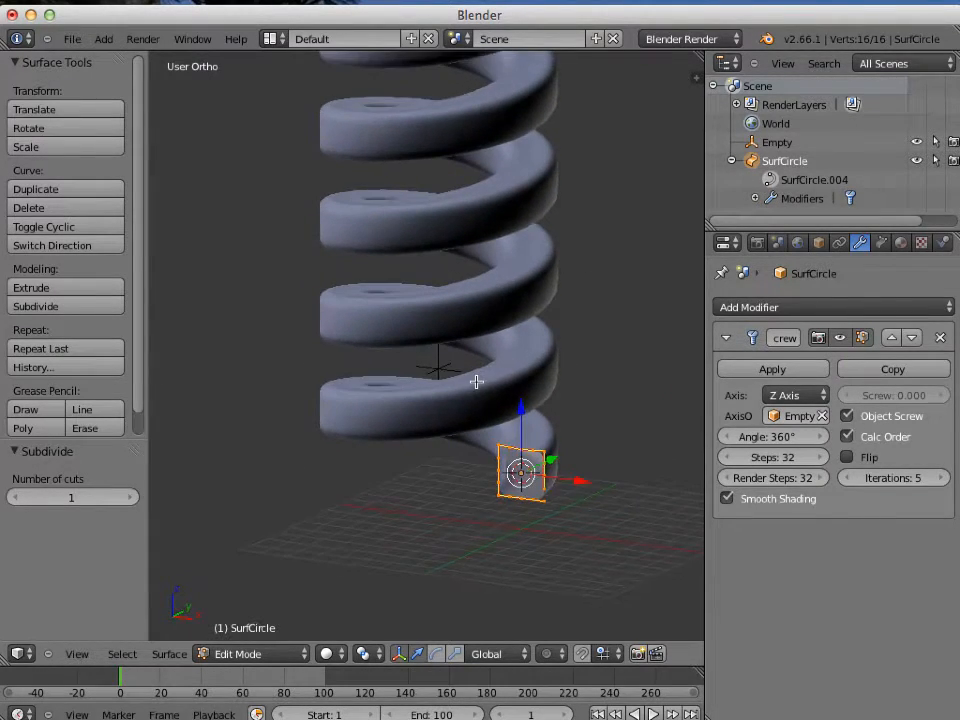
pyautogui.scroll(1, 476, 380)
pyautogui.scroll(1, 476, 380)
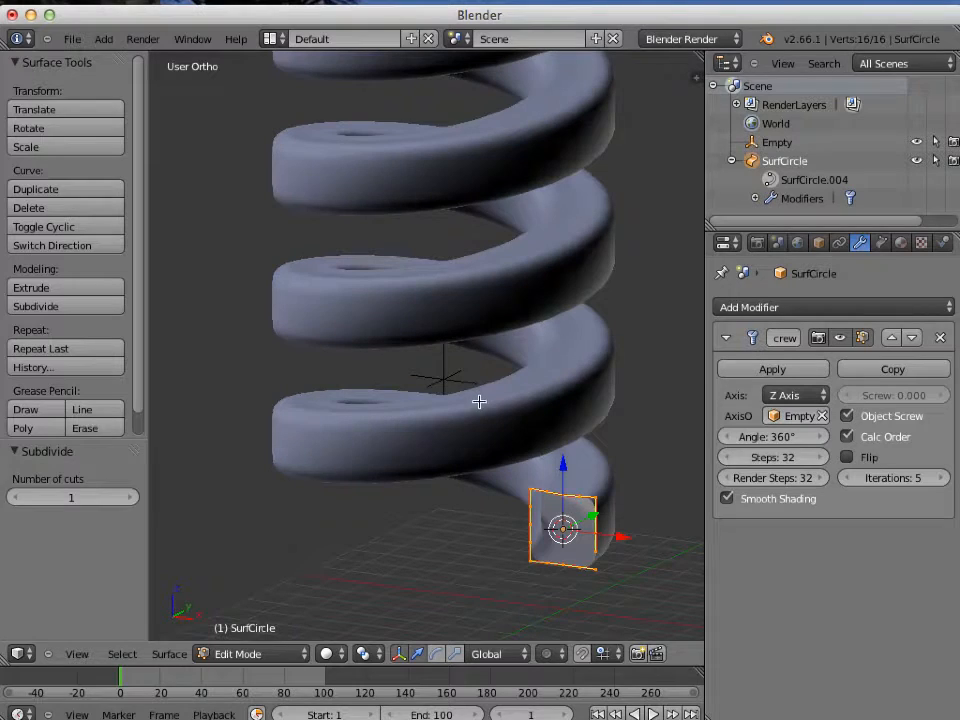
# Lower the two control points beside the profile's top middle point by about 1.77 along Z, and the middle point by about 1.51
pyautogui.rightClick(545, 490)
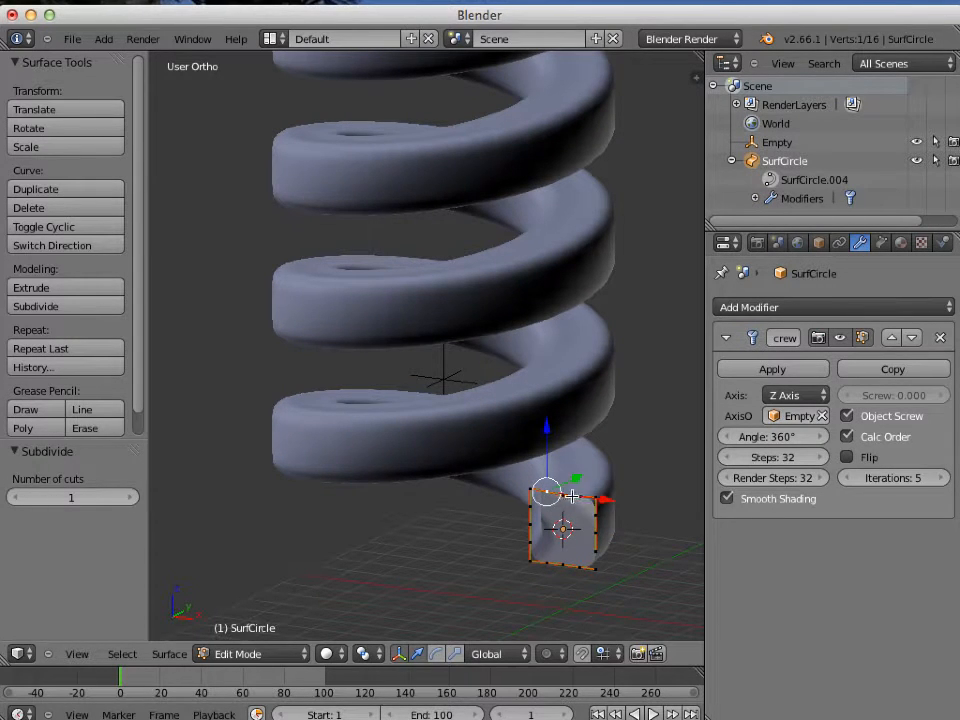
pyautogui.keyDown('shift'); pyautogui.rightClick(580, 497); pyautogui.keyUp('shift')
pyautogui.moveTo(564, 440); pyautogui.dragTo(562, 500)
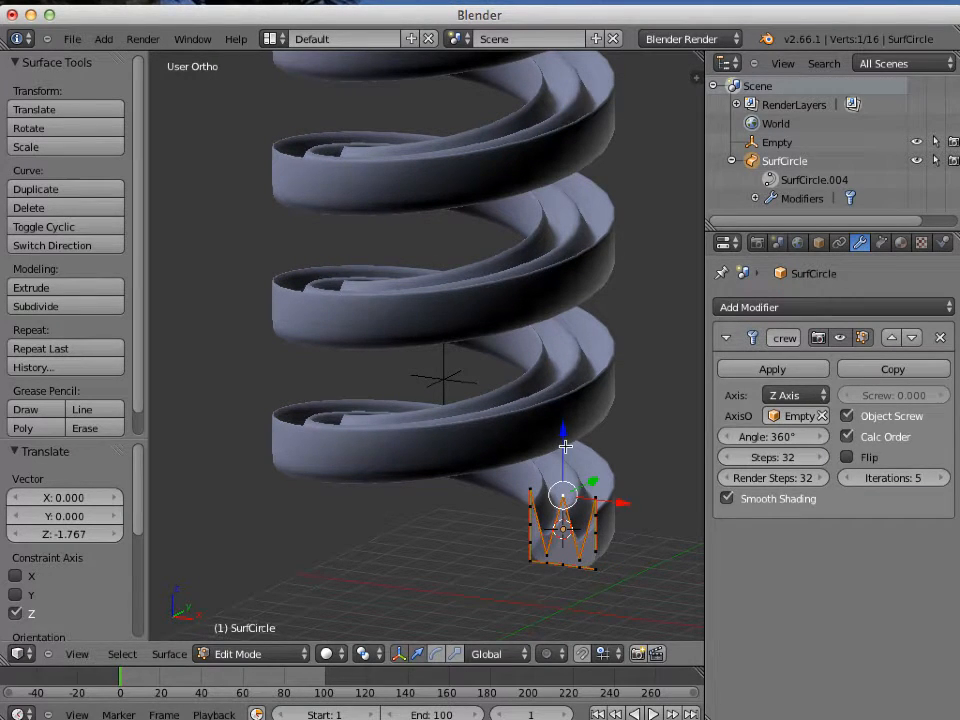
pyautogui.moveTo(565, 446); pyautogui.dragTo(540, 501)
# Select one control point on each side of the profile, opposite each other, and scale them outward by about 1.95
pyautogui.click(529, 525)
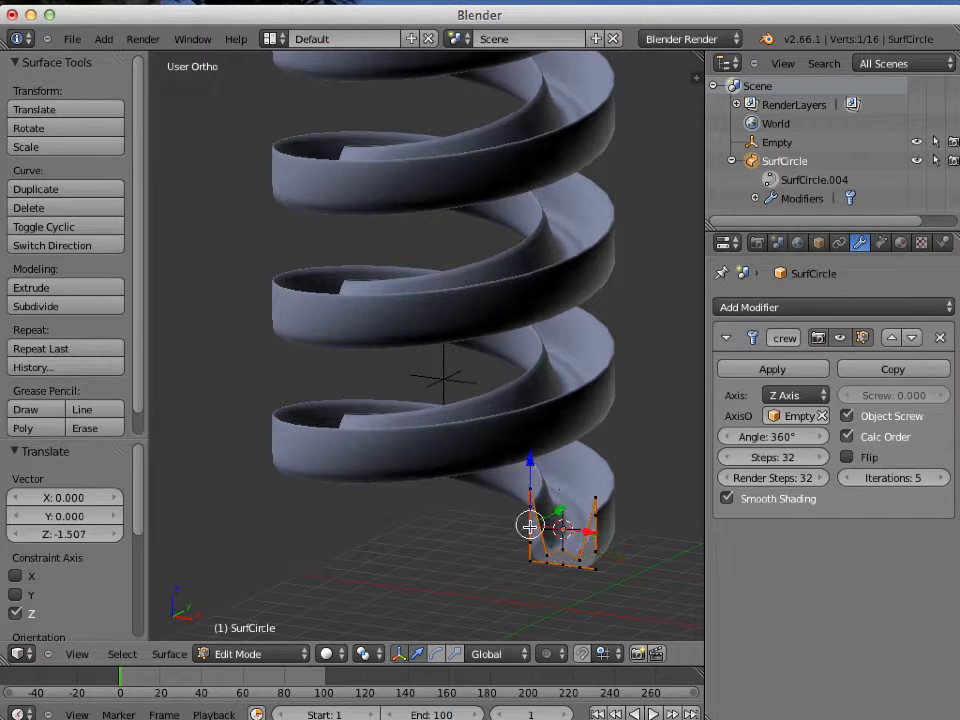
pyautogui.keyDown('shift'); pyautogui.rightClick(599, 533); pyautogui.keyUp('shift')
pyautogui.press('s')
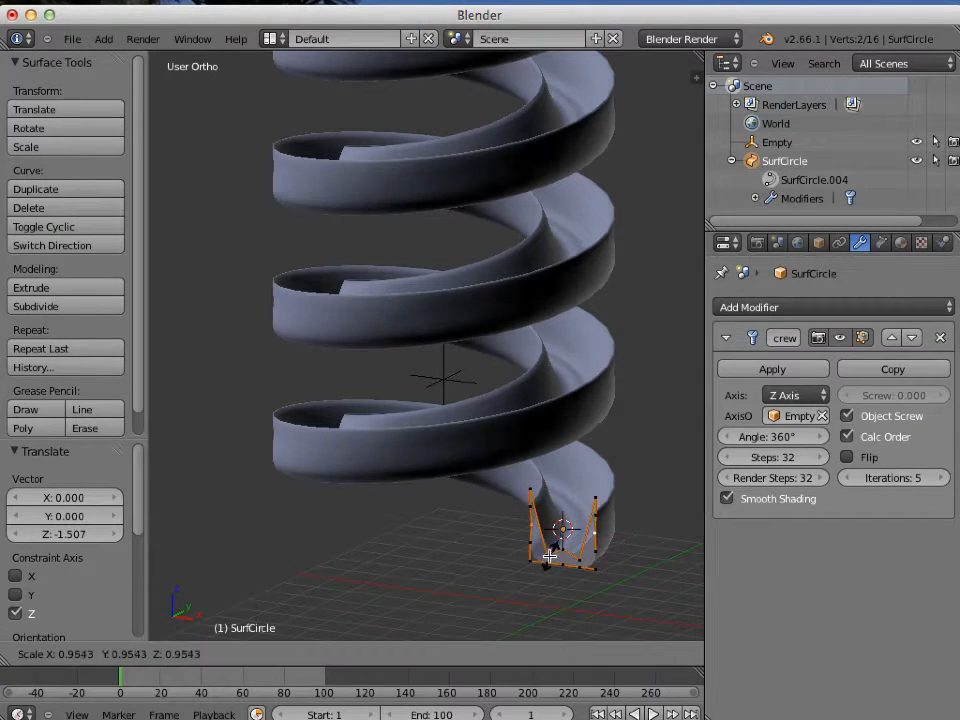
pyautogui.click(500, 512)
pyautogui.scroll(5, 422, 364)
pyautogui.scroll(-4, 434, 400)
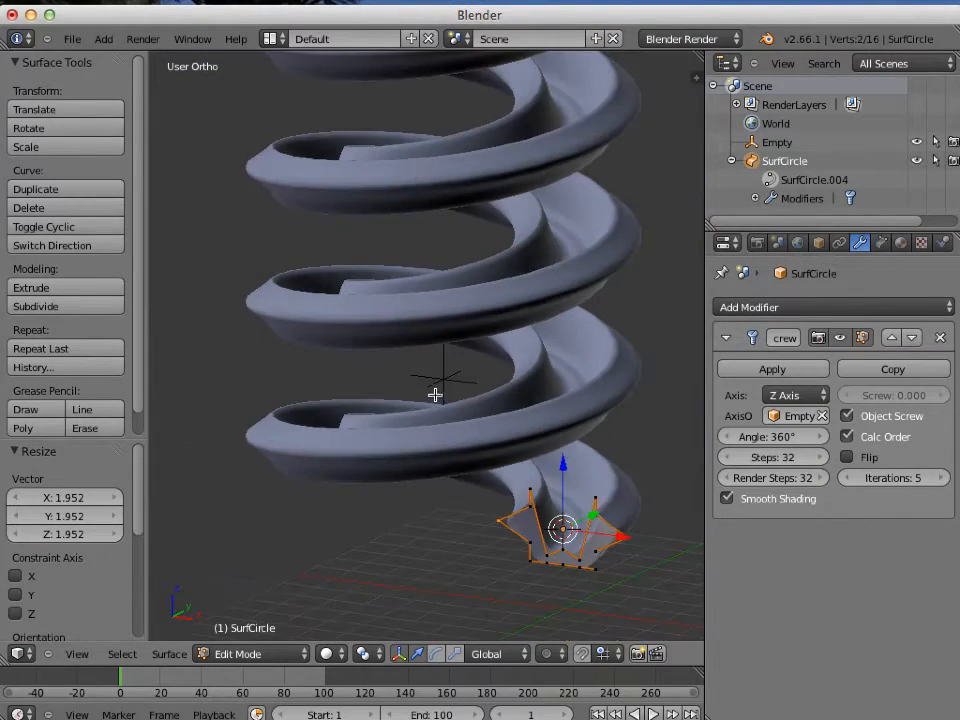
pyautogui.moveTo(433, 392); pyautogui.dragTo(377, 463, button='middle')
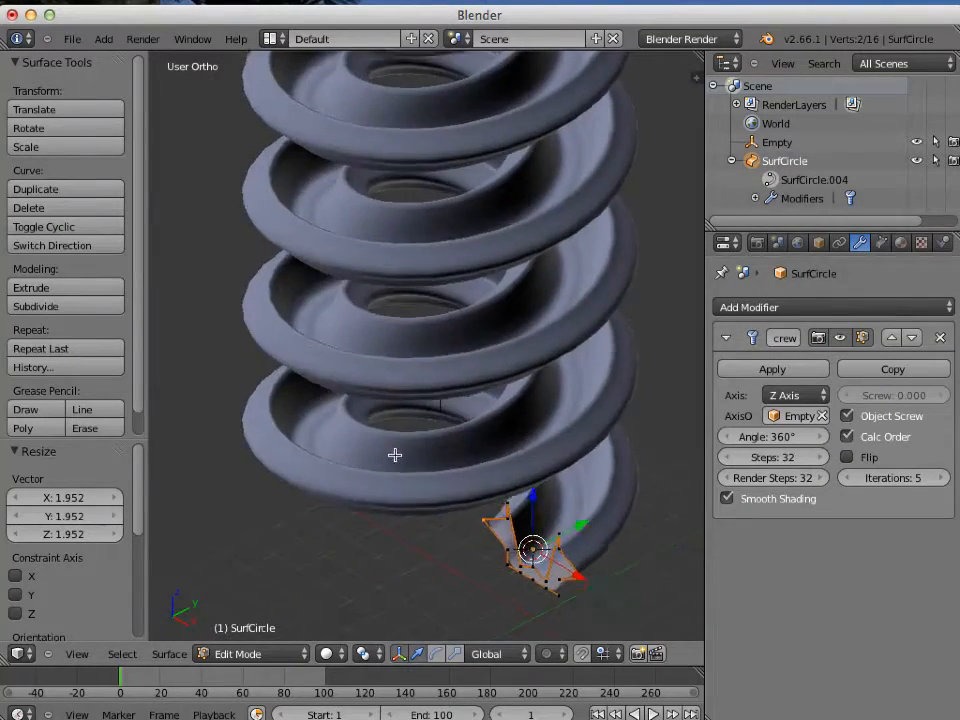
pyautogui.scroll(-4, 394, 454)
pyautogui.moveTo(383, 409); pyautogui.dragTo(488, 393, button='middle')
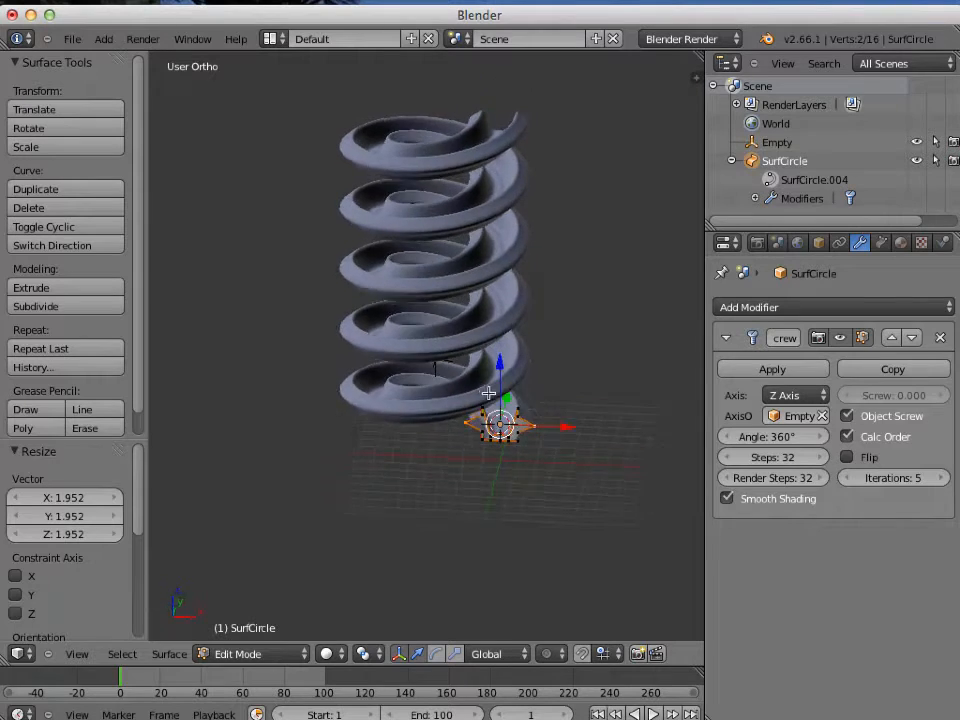